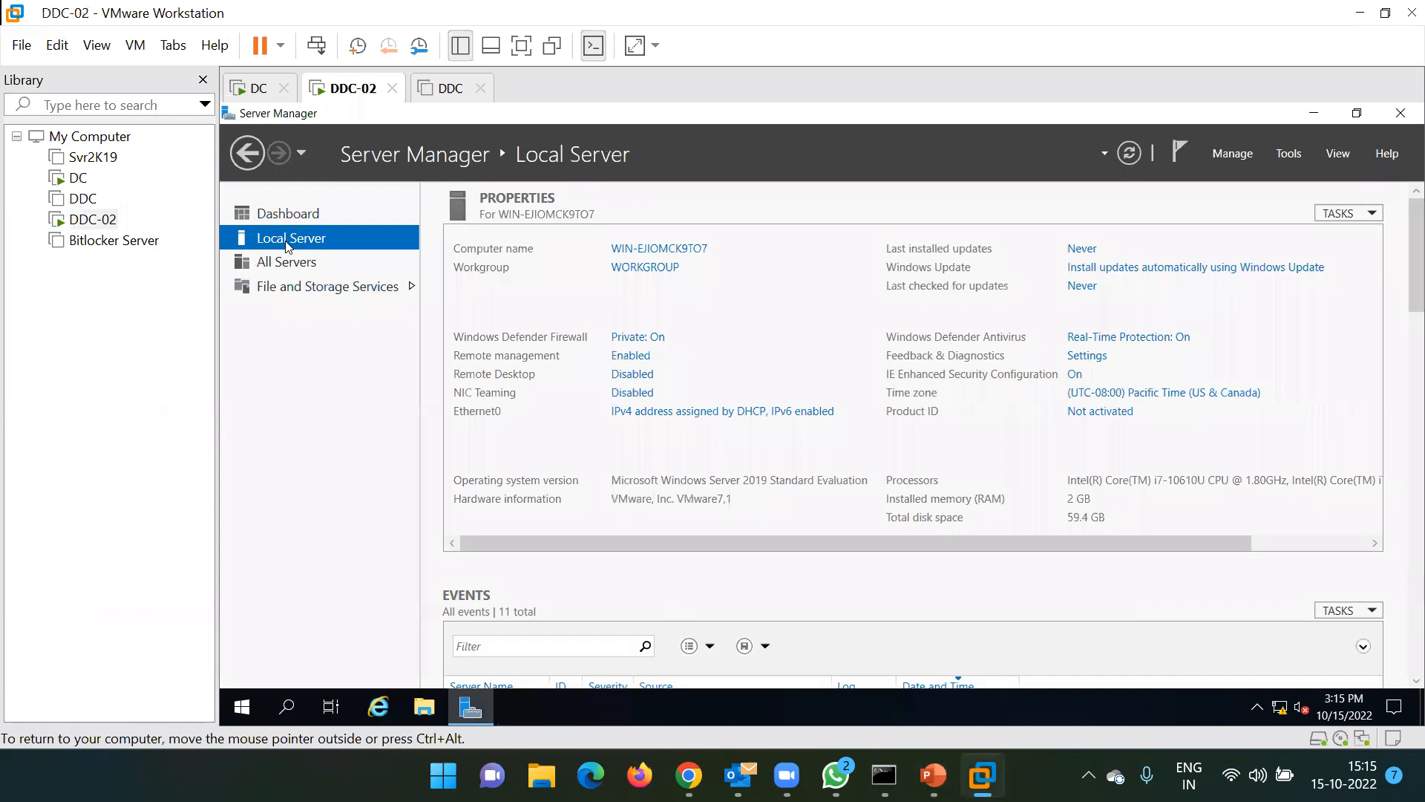
{"action": "left_click", "coordinate": [667, 253]}
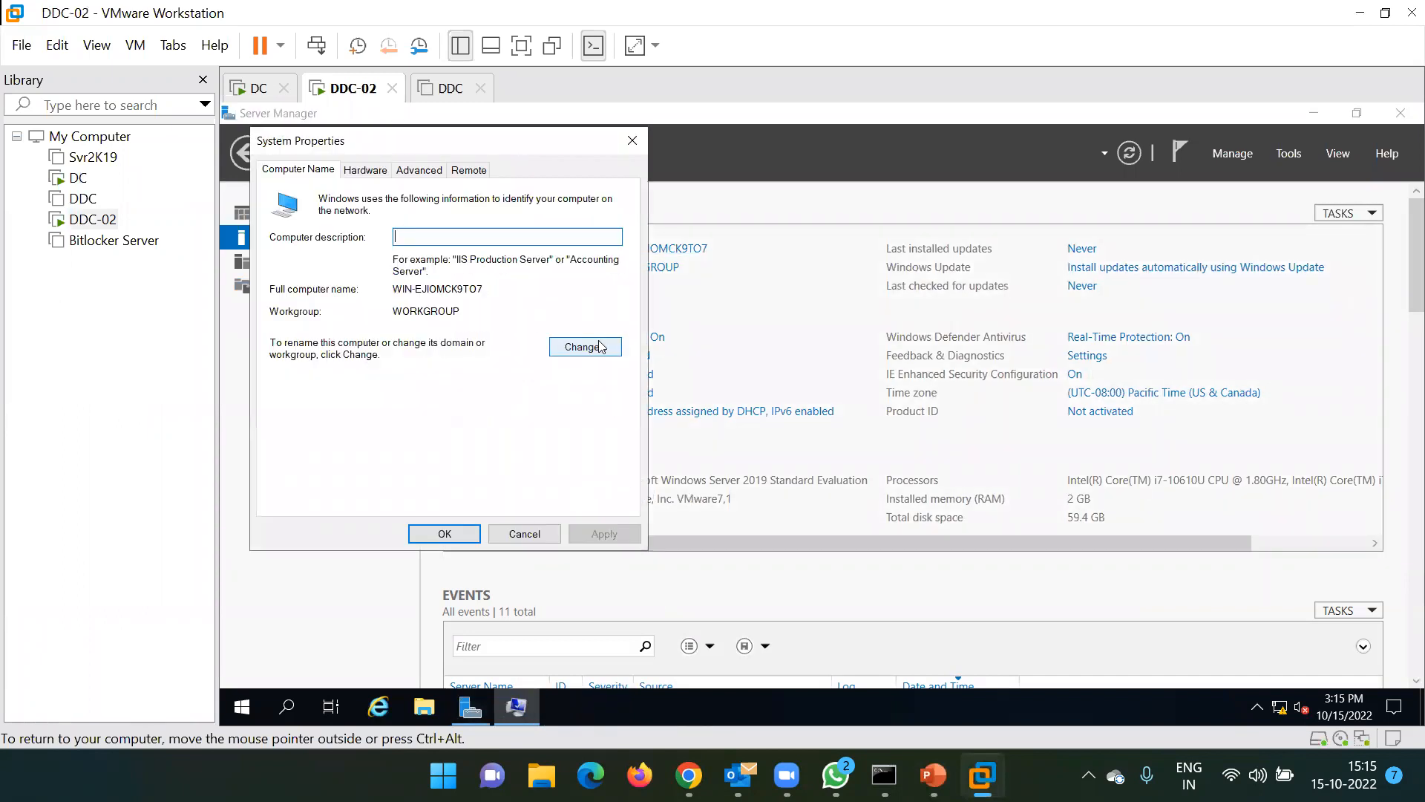
Rename the computer to DDC-02 and make it a member of the techmtech.com domain
{"action": "left_click", "coordinate": [593, 347]}
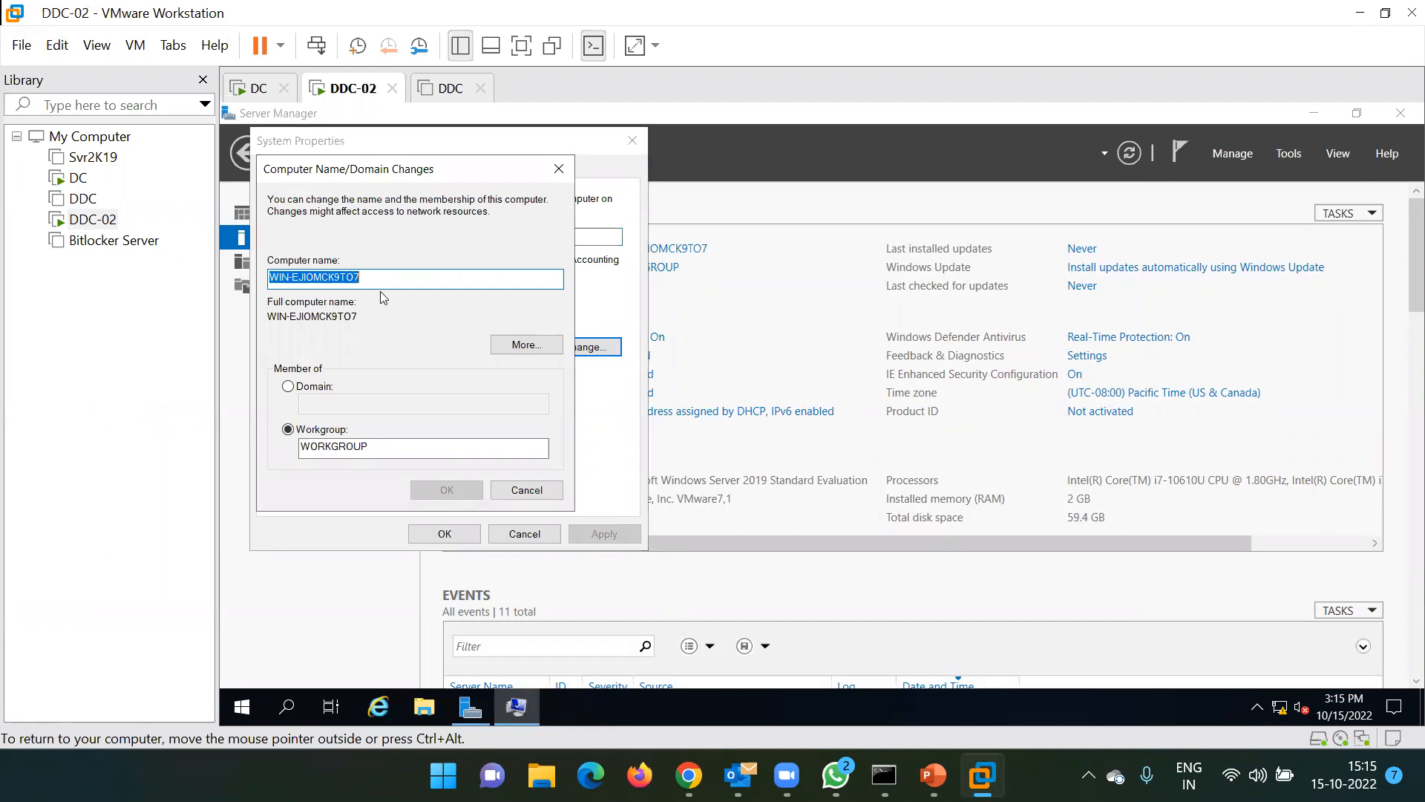
{"action": "type", "text": "DDC-02"}
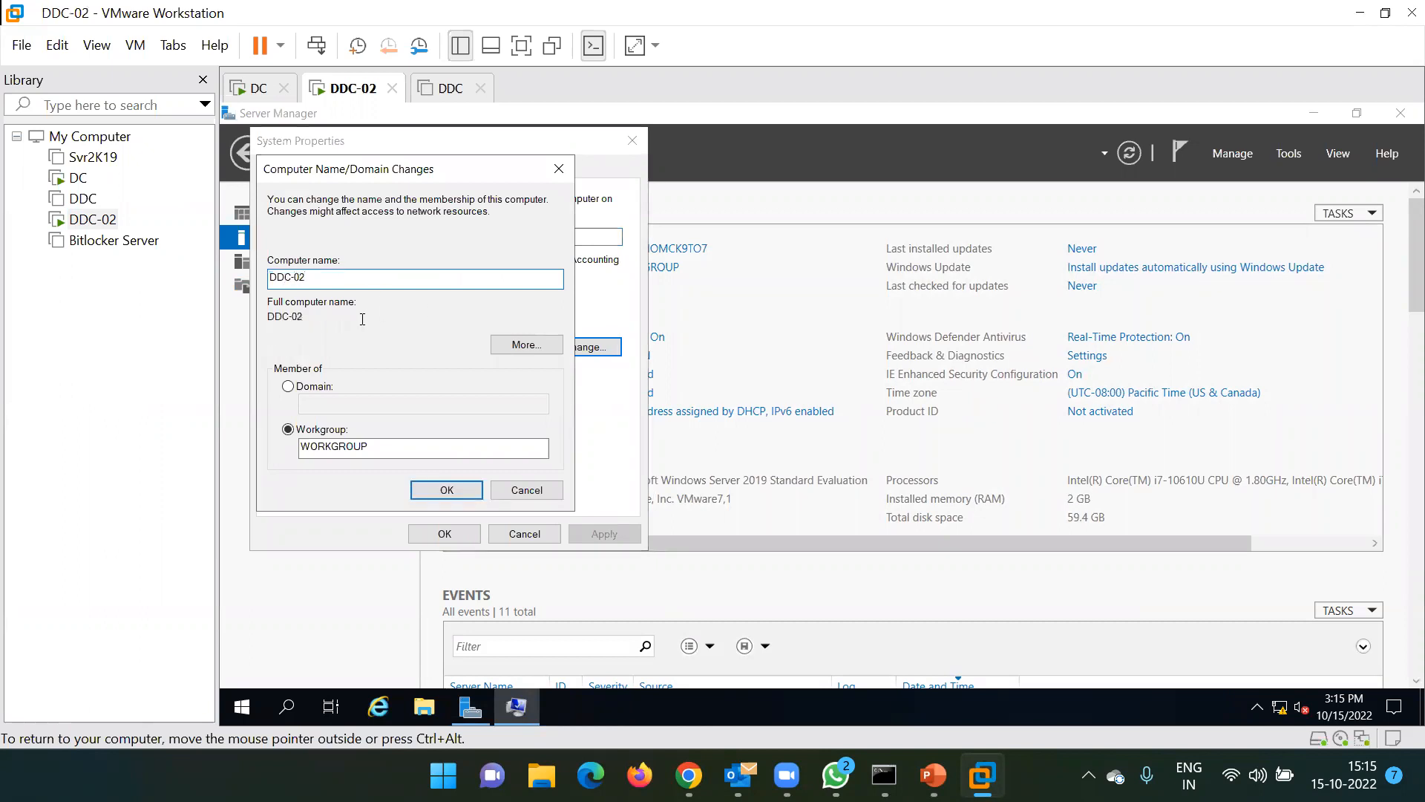
{"action": "left_click", "coordinate": [288, 386]}
{"action": "left_click", "coordinate": [359, 400]}
{"action": "type", "text": "techmtech.com"}
{"action": "left_click", "coordinate": [426, 488]}
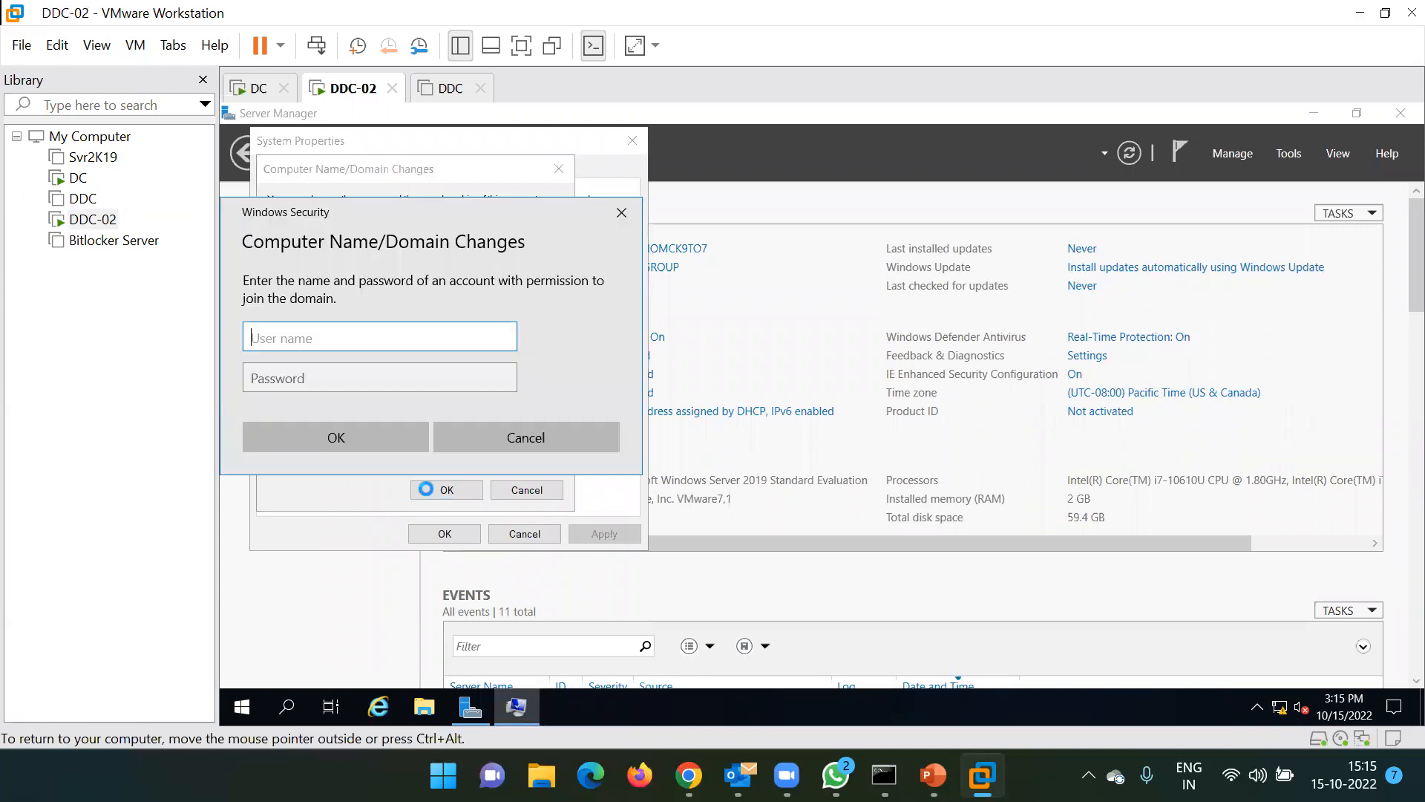
Authorize the domain join with a domain admin account's user name and password
{"action": "type", "text": "ms"}
{"action": "type", "text": "185426"}
{"action": "key", "text": "Tab"}
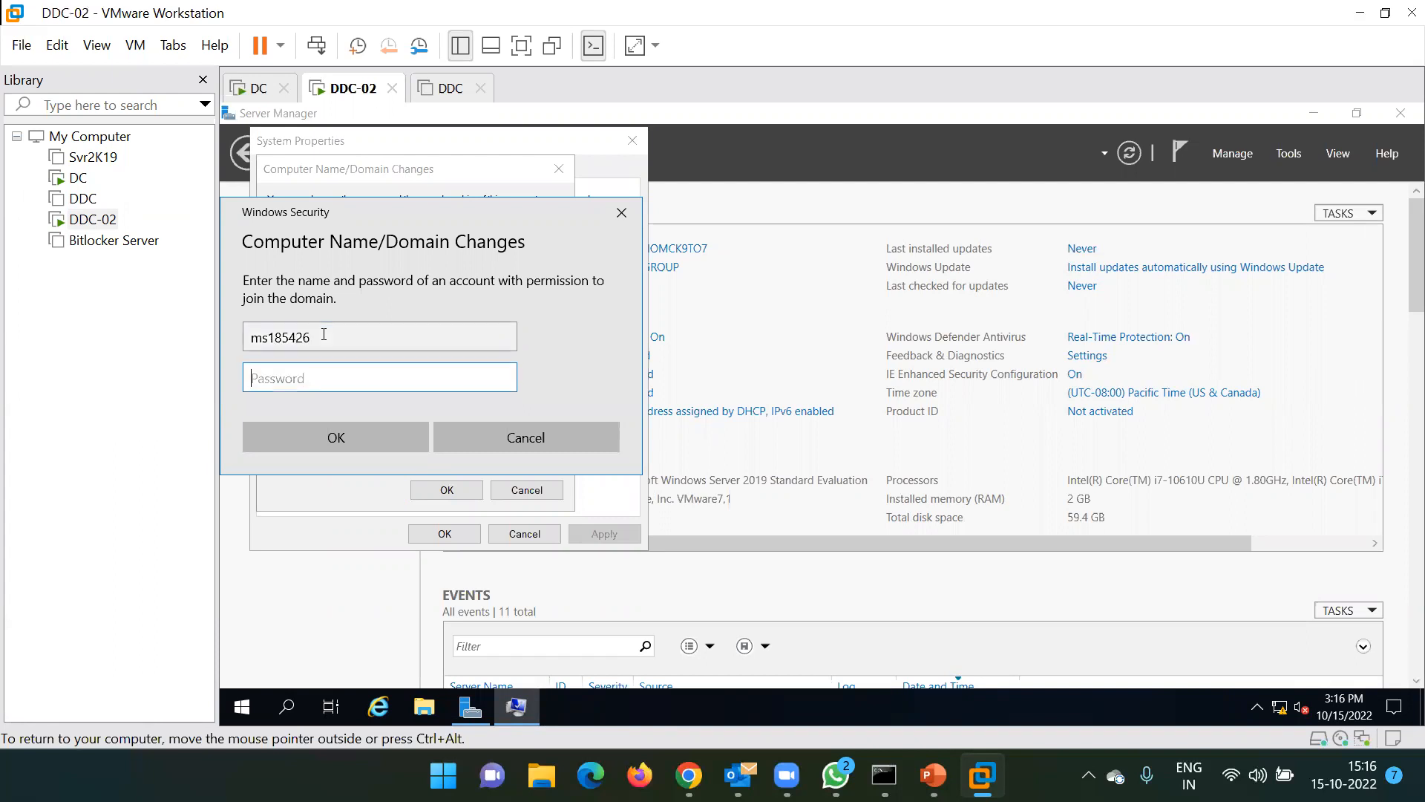
{"action": "type", "text": "•••••••••"}
{"action": "key", "text": "Return"}
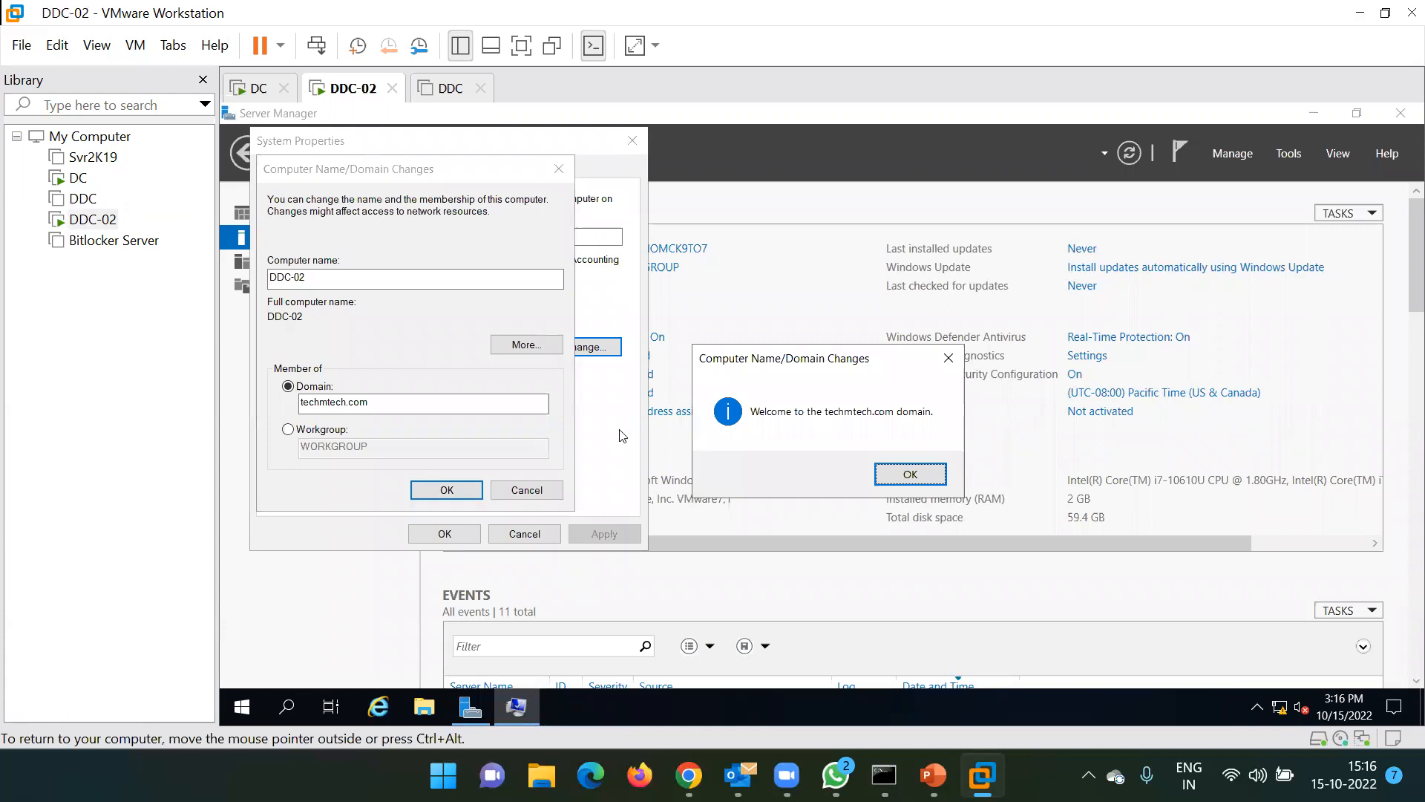
Dismiss the welcome and restart notices, close System Properties, and restart DDC-02 now
{"action": "left_click", "coordinate": [885, 481]}
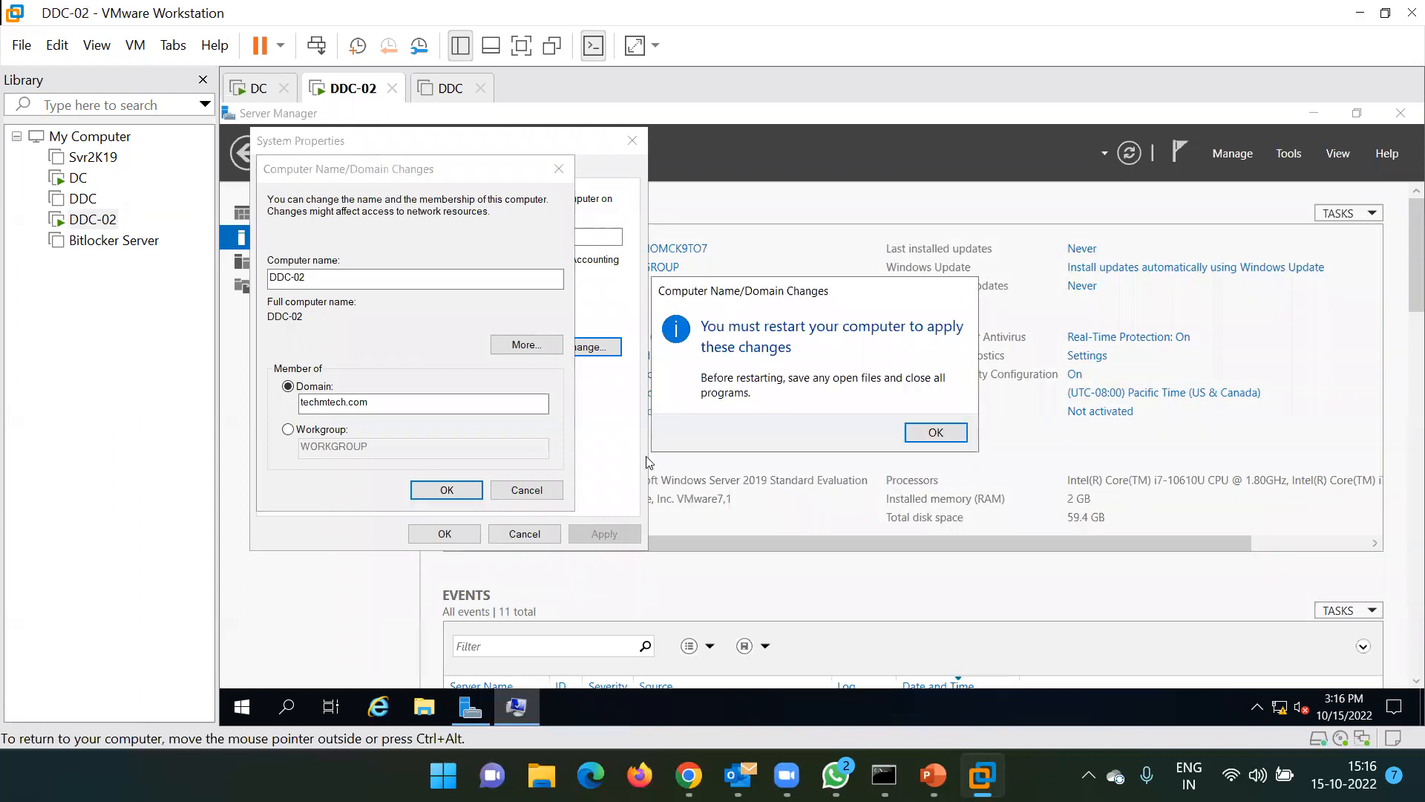
{"action": "left_click", "coordinate": [955, 439]}
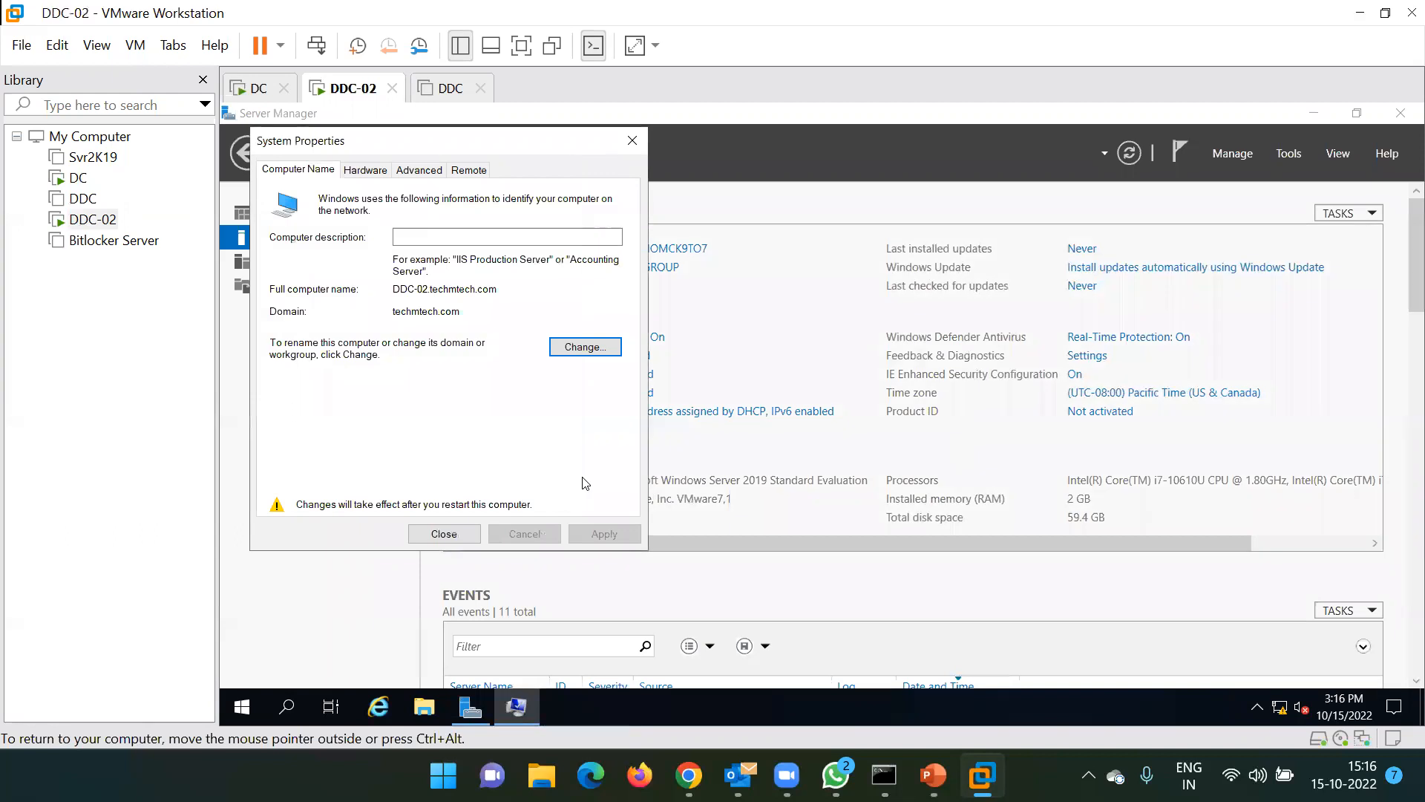
{"action": "left_click", "coordinate": [442, 534]}
{"action": "left_click", "coordinate": [808, 426]}
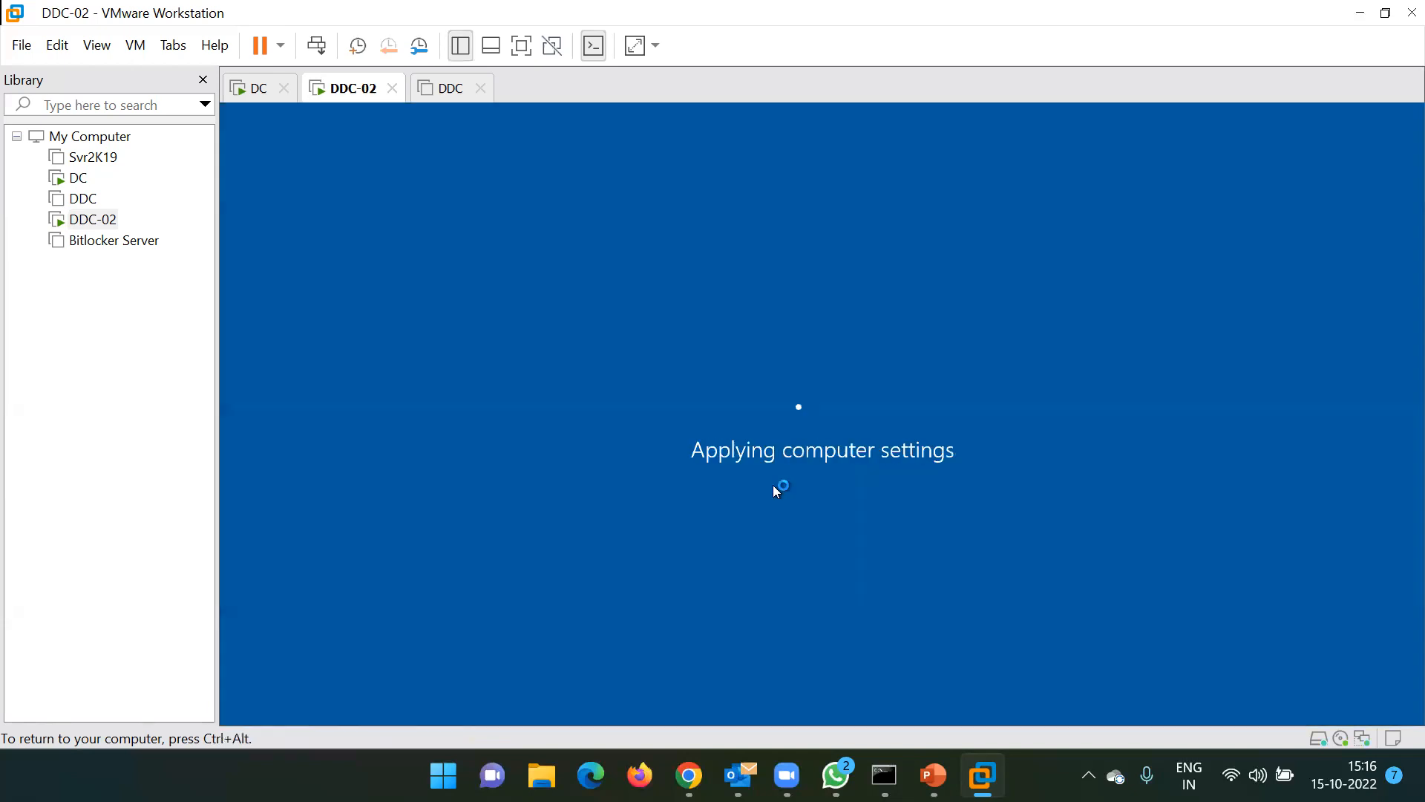
{"action": "key", "text": "ctrl+alt"}
In a new Chrome tab, go to techmtech.com and open its All Courses page
{"action": "key", "text": "alt+Tab"}
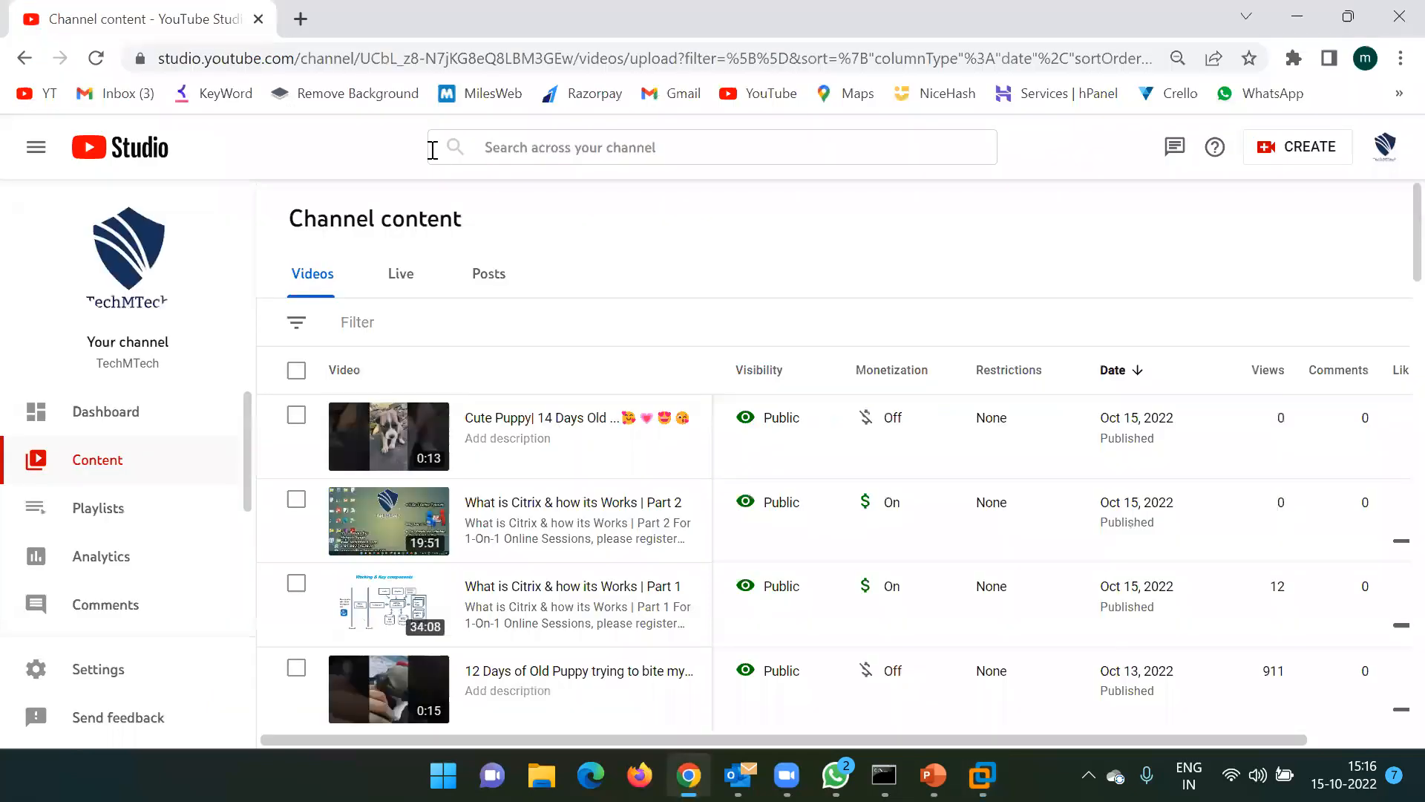
{"action": "left_click", "coordinate": [301, 20]}
{"action": "type", "text": "te"}
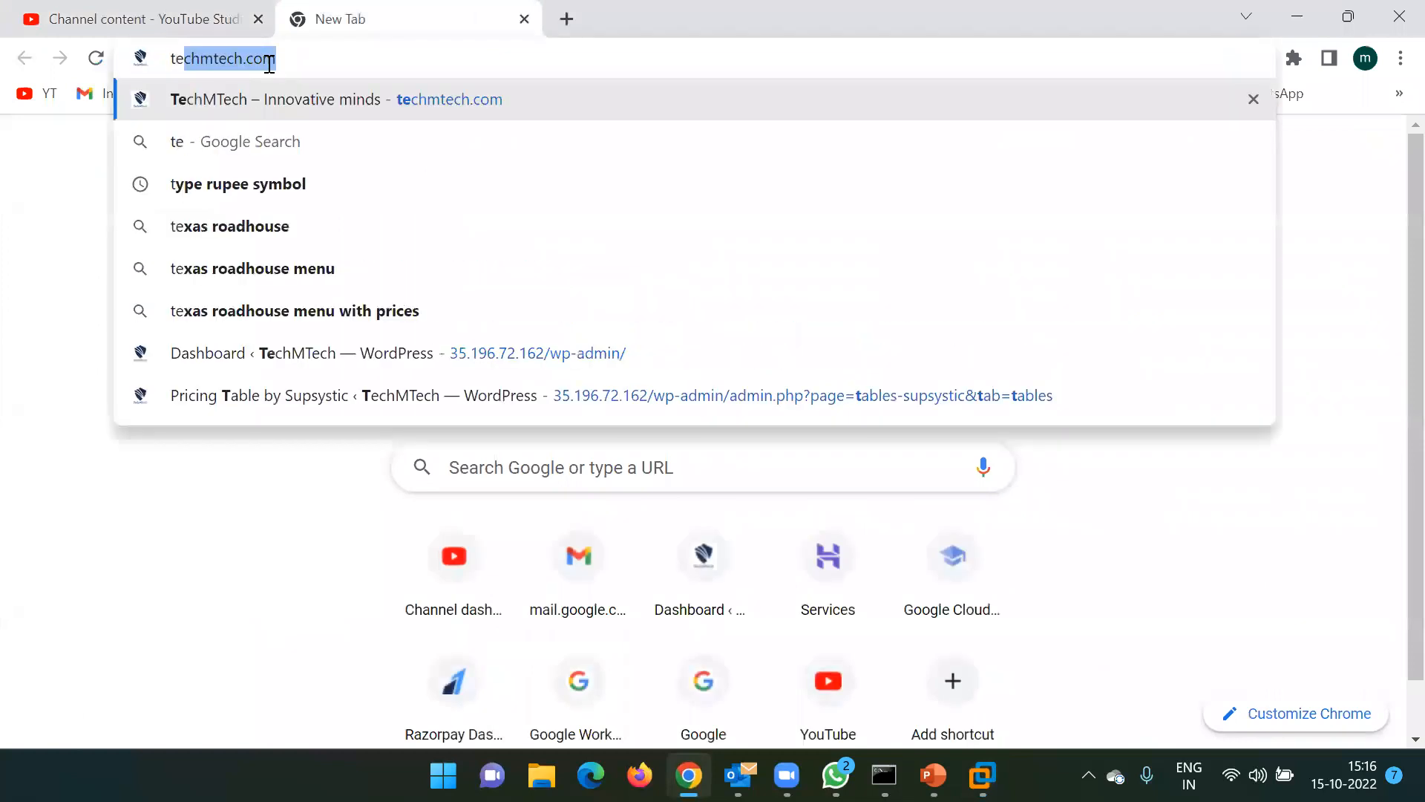
{"action": "key", "text": "Return"}
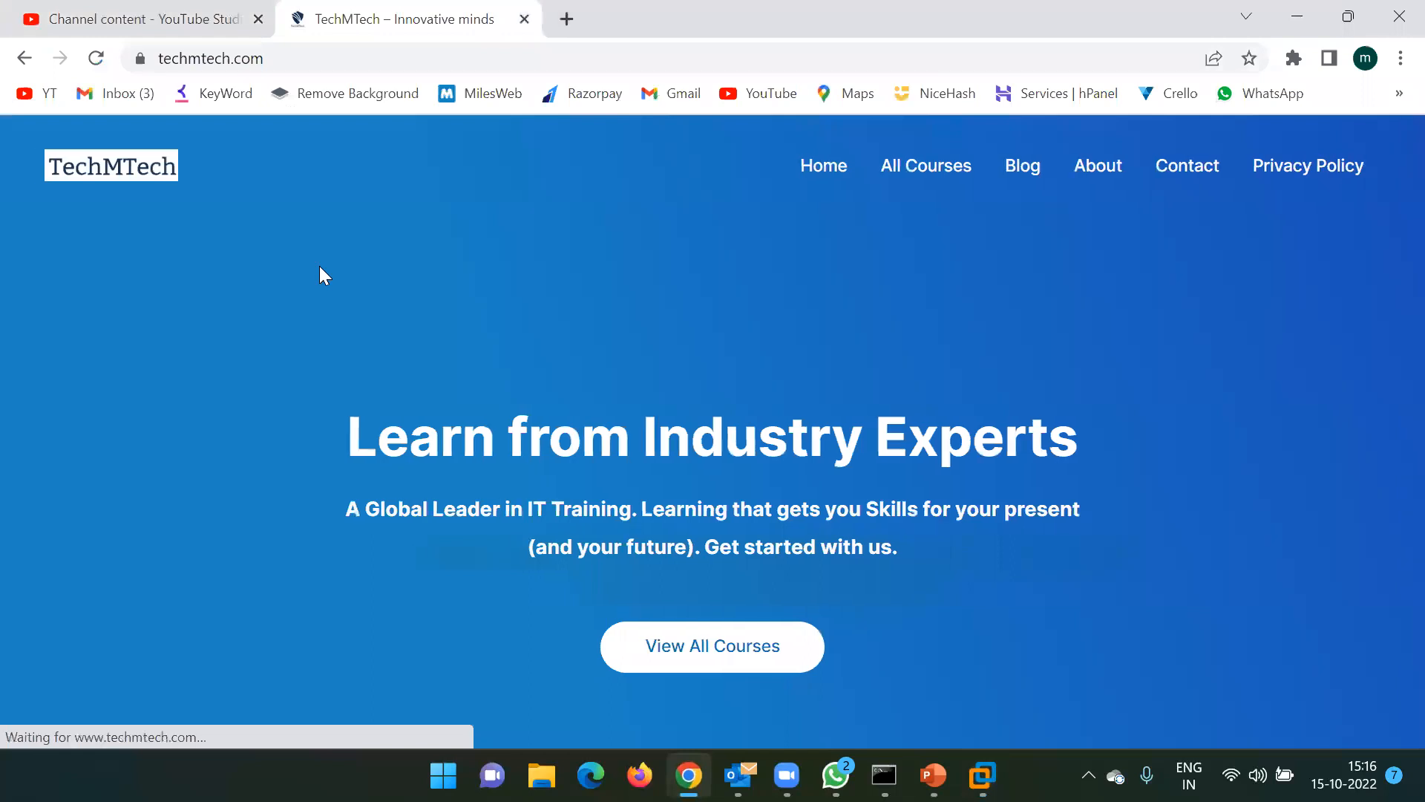
{"action": "left_click", "coordinate": [923, 171]}
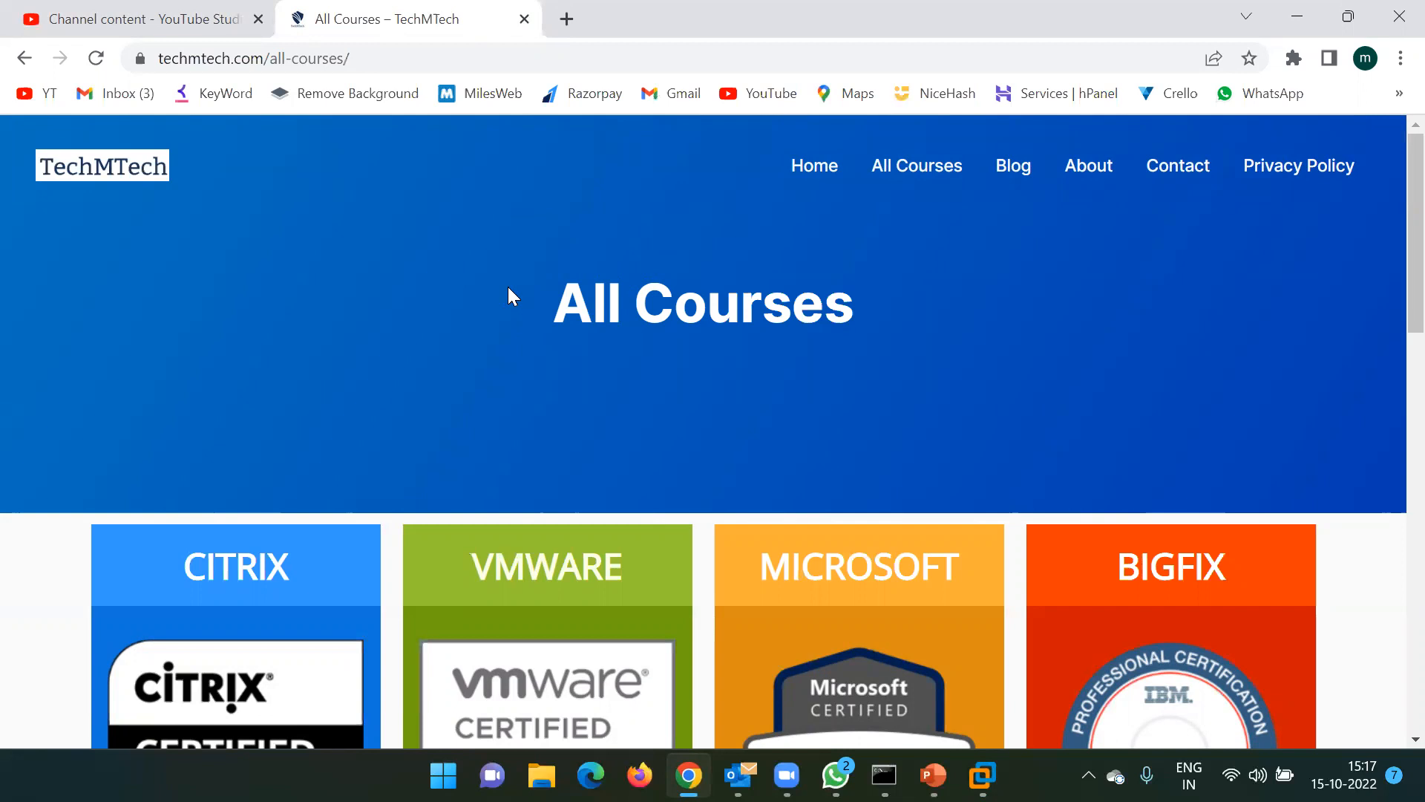
Delete the site portion of the web address, then minimise Chrome to reveal the VM
{"action": "double_click", "coordinate": [261, 58]}
{"action": "left_click_drag", "start_coordinate": [193, 49], "coordinate": [151, 50]}
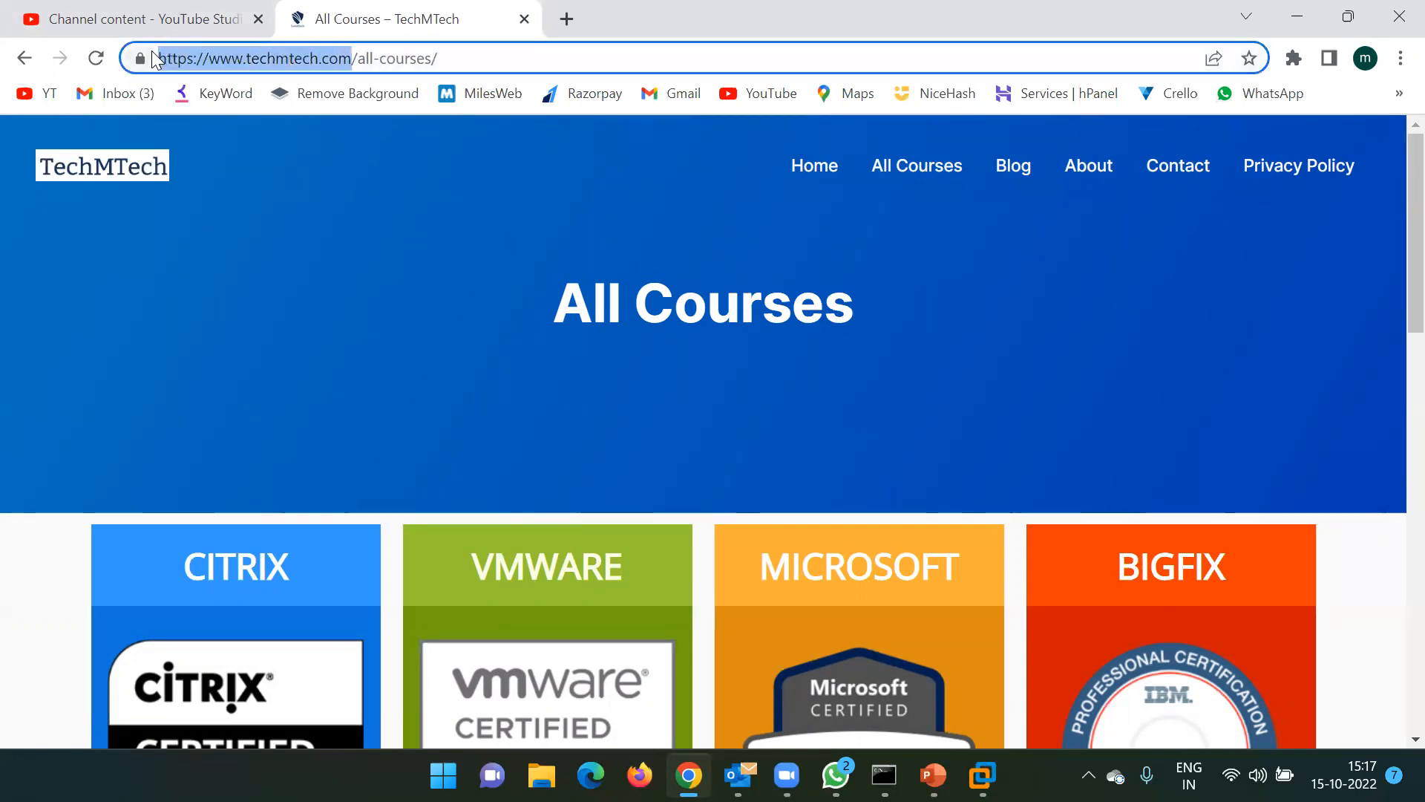
{"action": "key", "text": "BackSpace"}
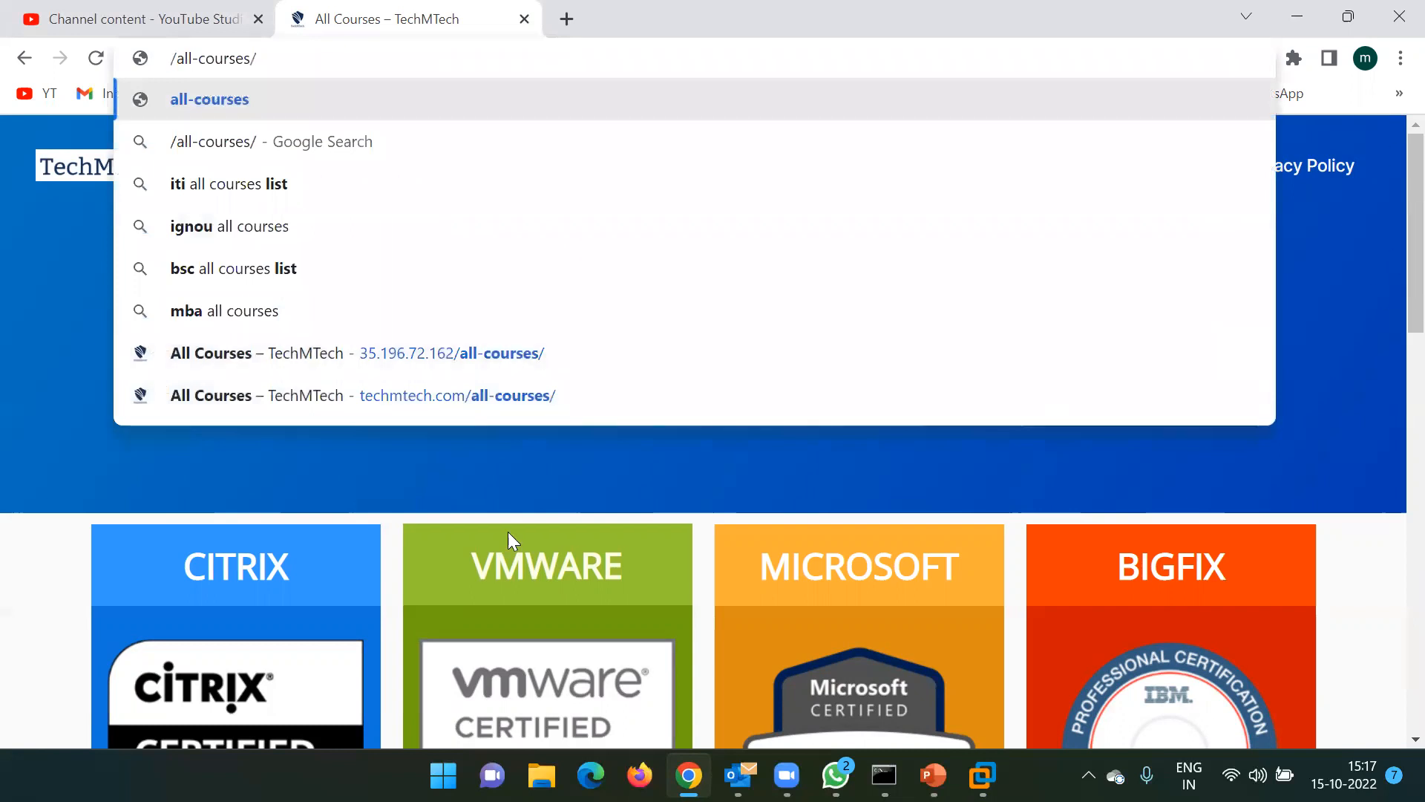
{"action": "left_click", "coordinate": [1310, 13]}
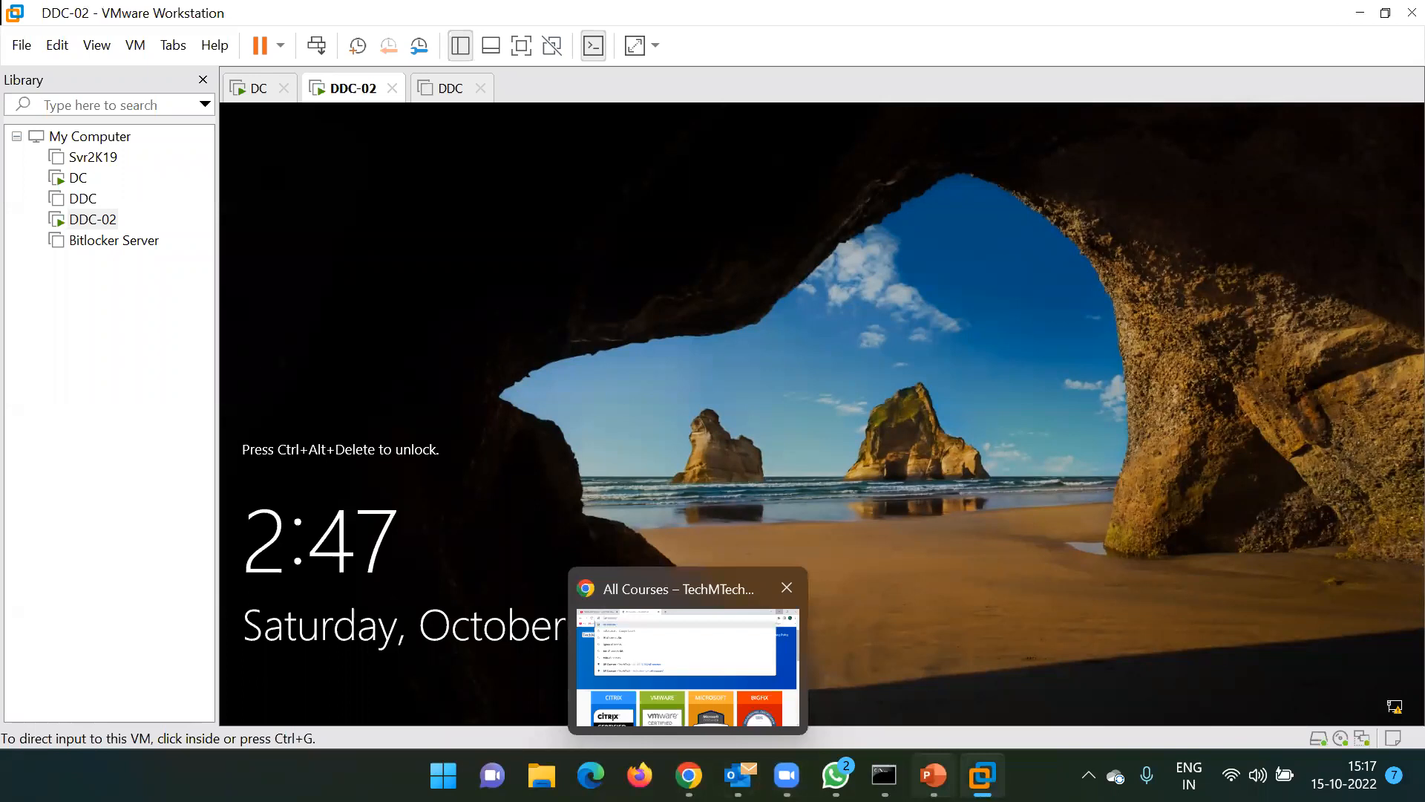
{"action": "left_click", "coordinate": [884, 775]}
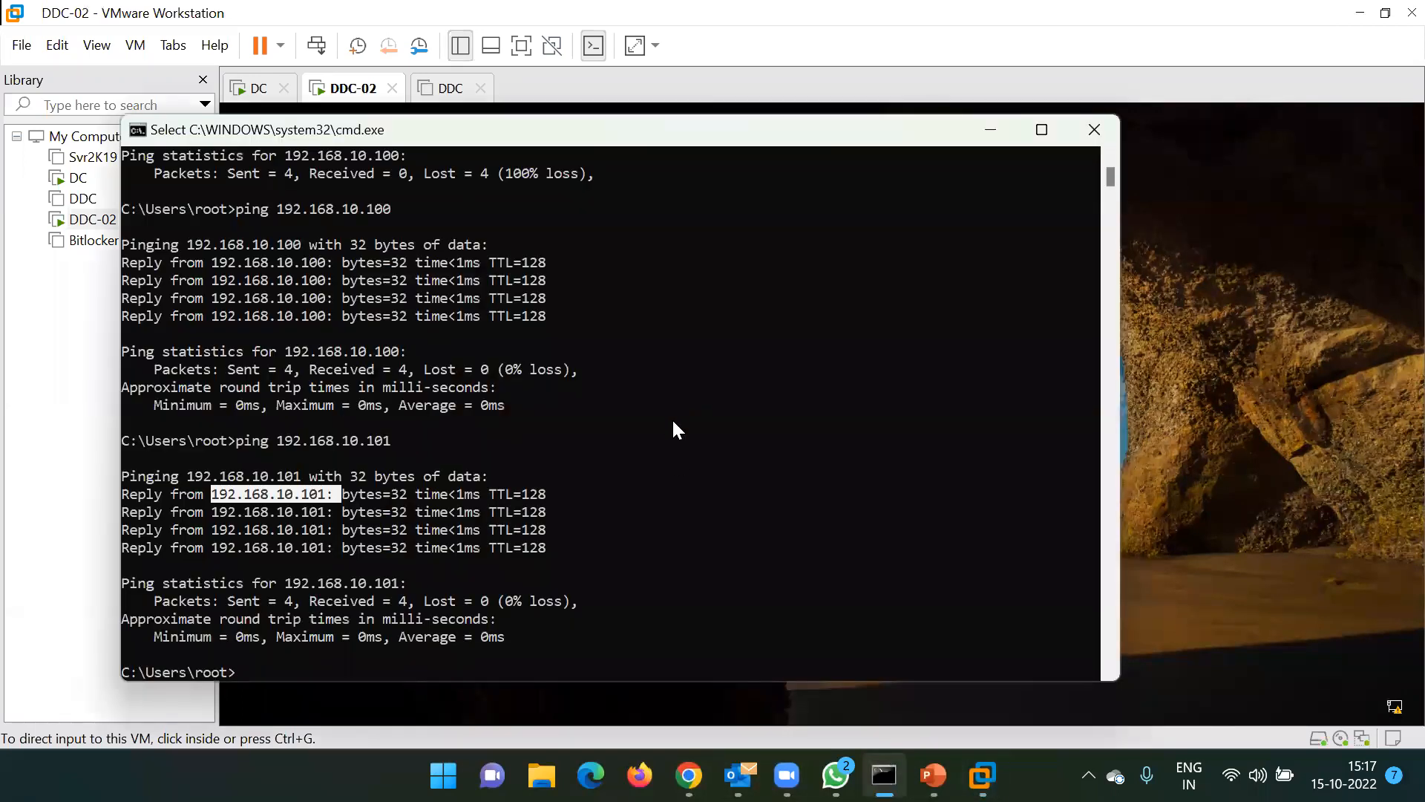
{"action": "type", "text": "ping te"}
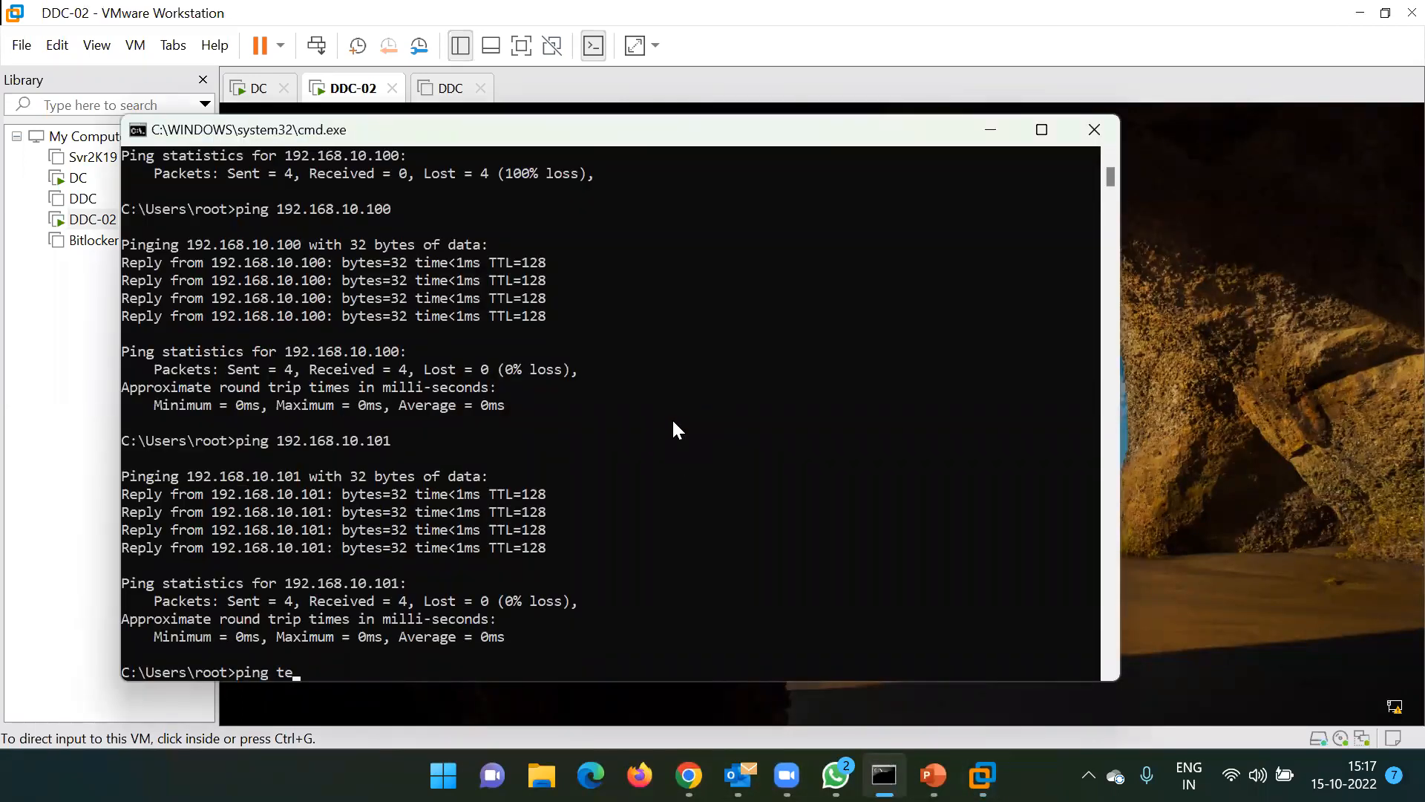
{"action": "type", "text": "chmtech.co"}
{"action": "type", "text": "m"}
{"action": "key", "text": "Return"}
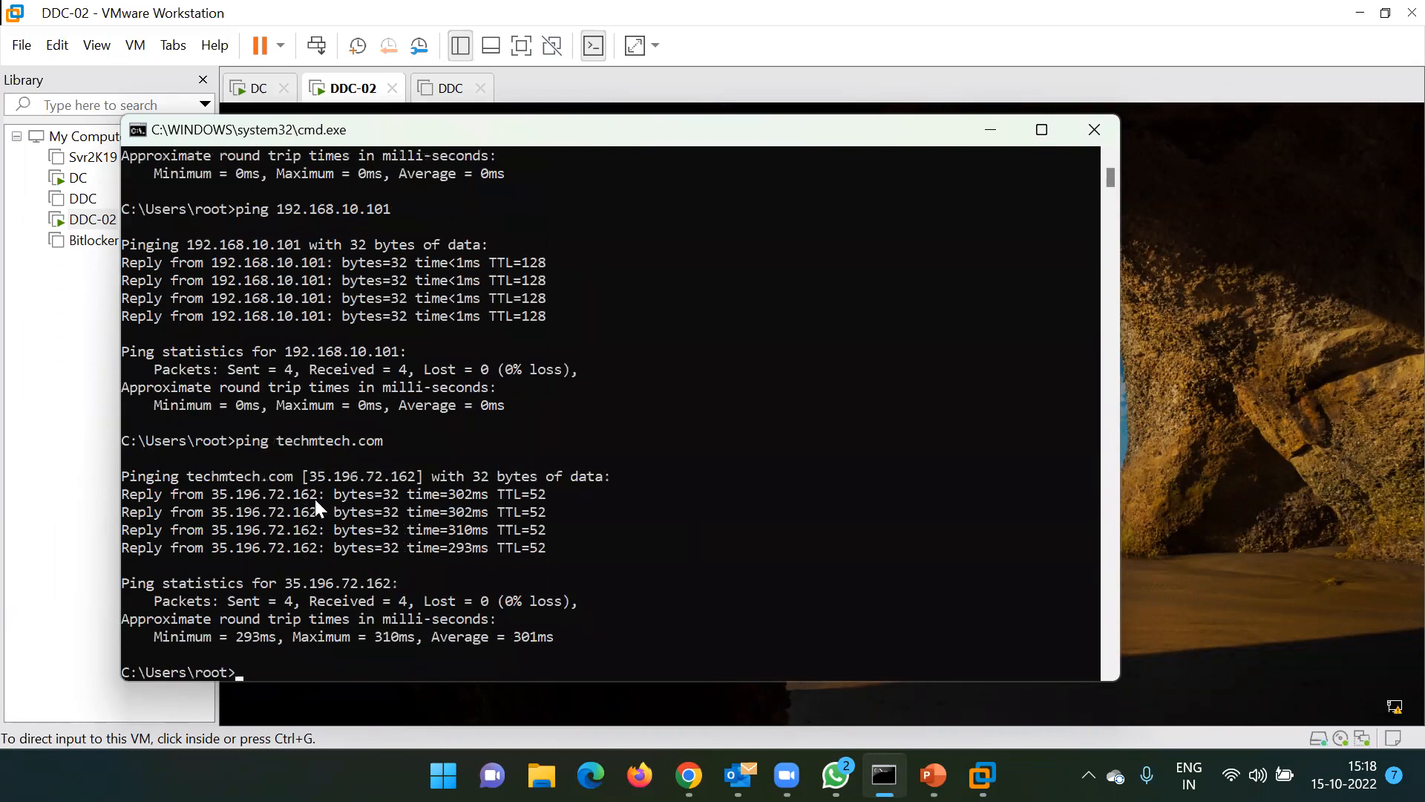
{"action": "left_click_drag", "start_coordinate": [318, 496], "coordinate": [210, 497]}
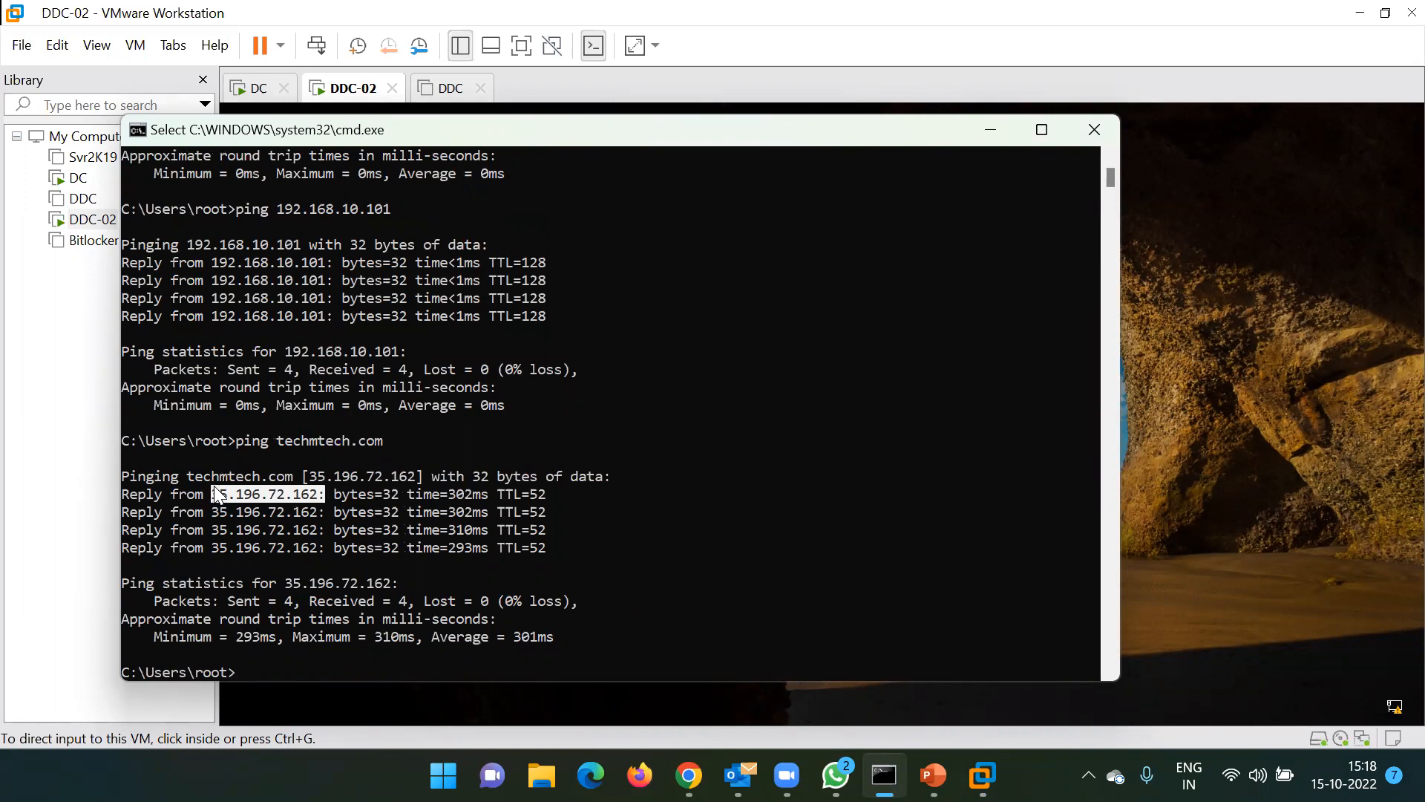
{"action": "left_click_drag", "start_coordinate": [259, 476], "coordinate": [184, 477]}
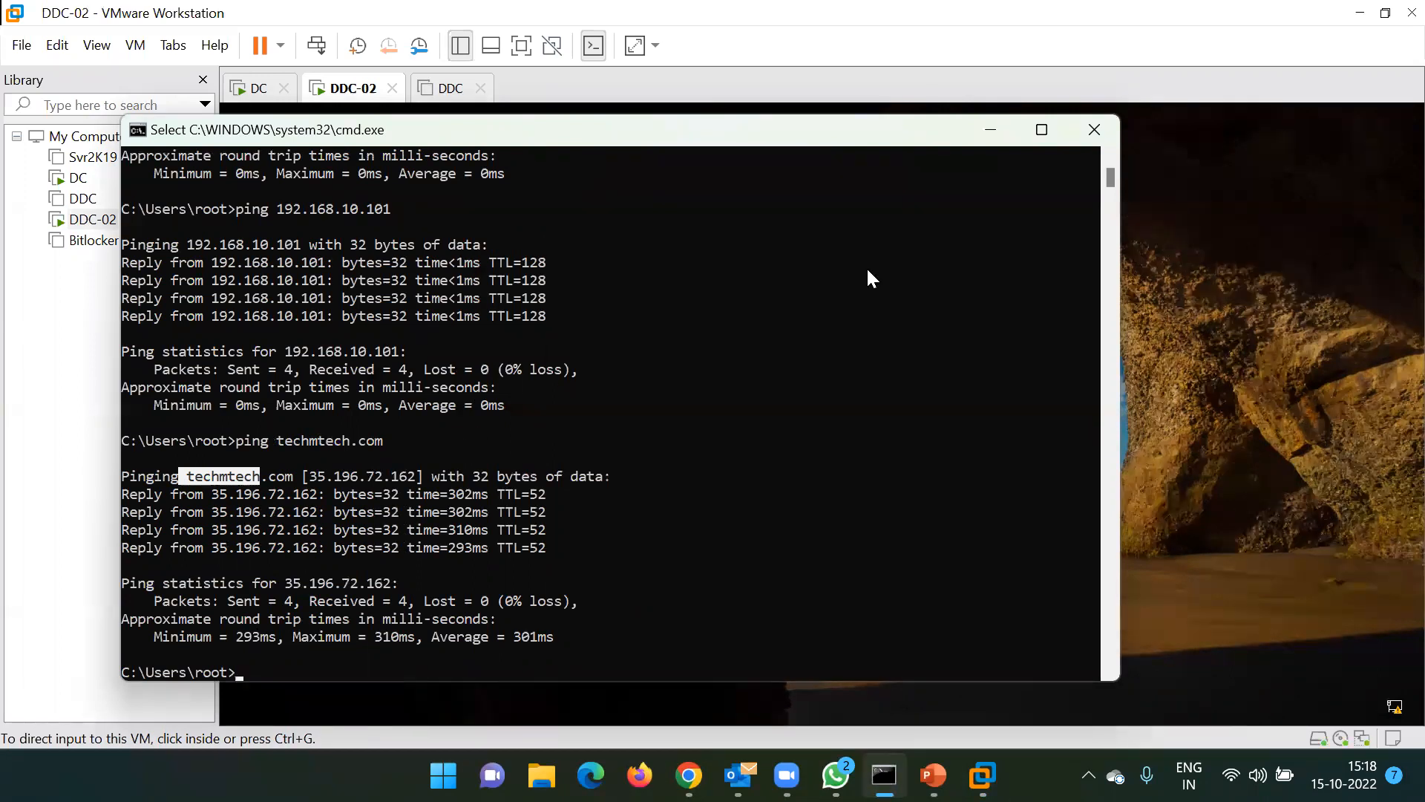
{"action": "left_click", "coordinate": [1100, 141]}
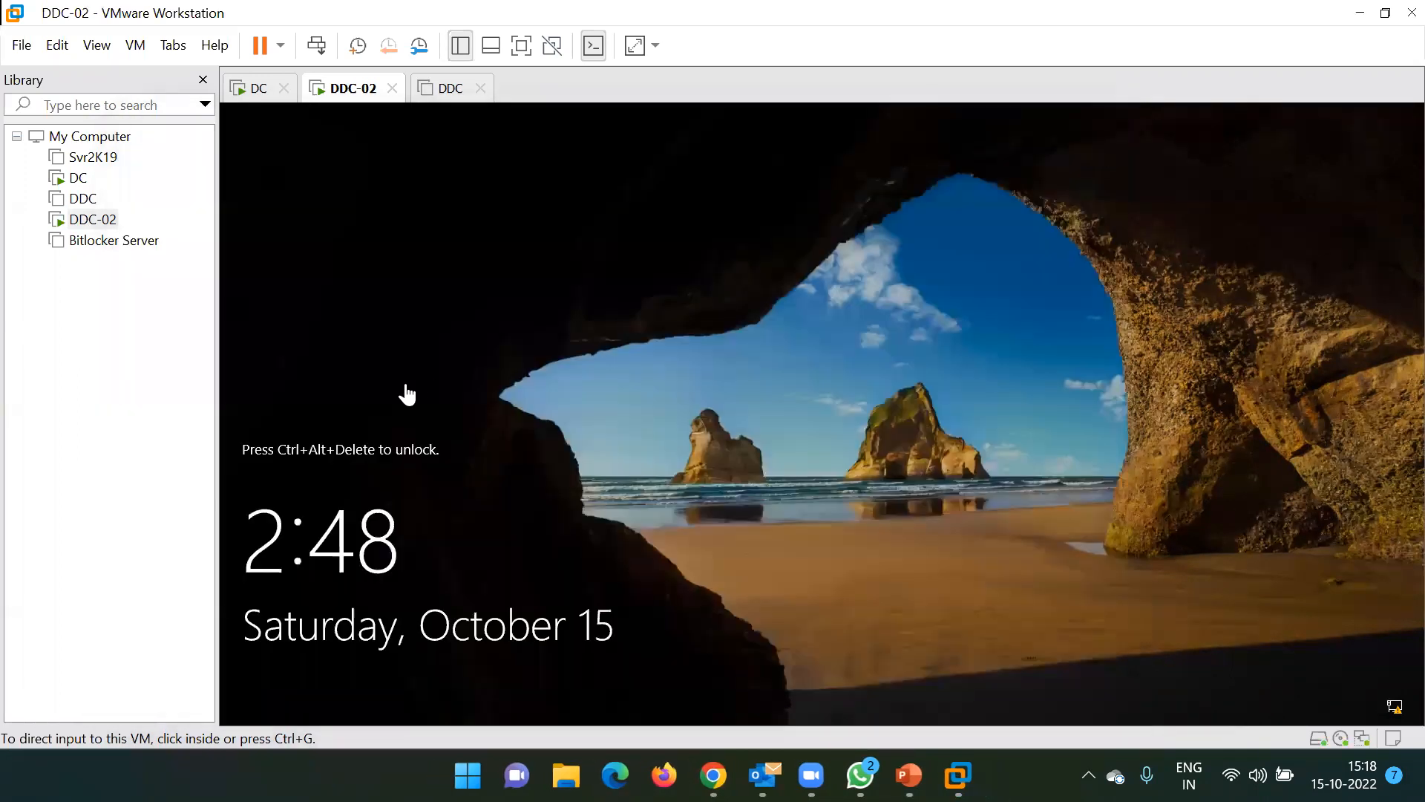
Close the powered-off DDC machine's tab and bring up the DDC-02 sign-in screen
{"action": "left_click", "coordinate": [439, 95]}
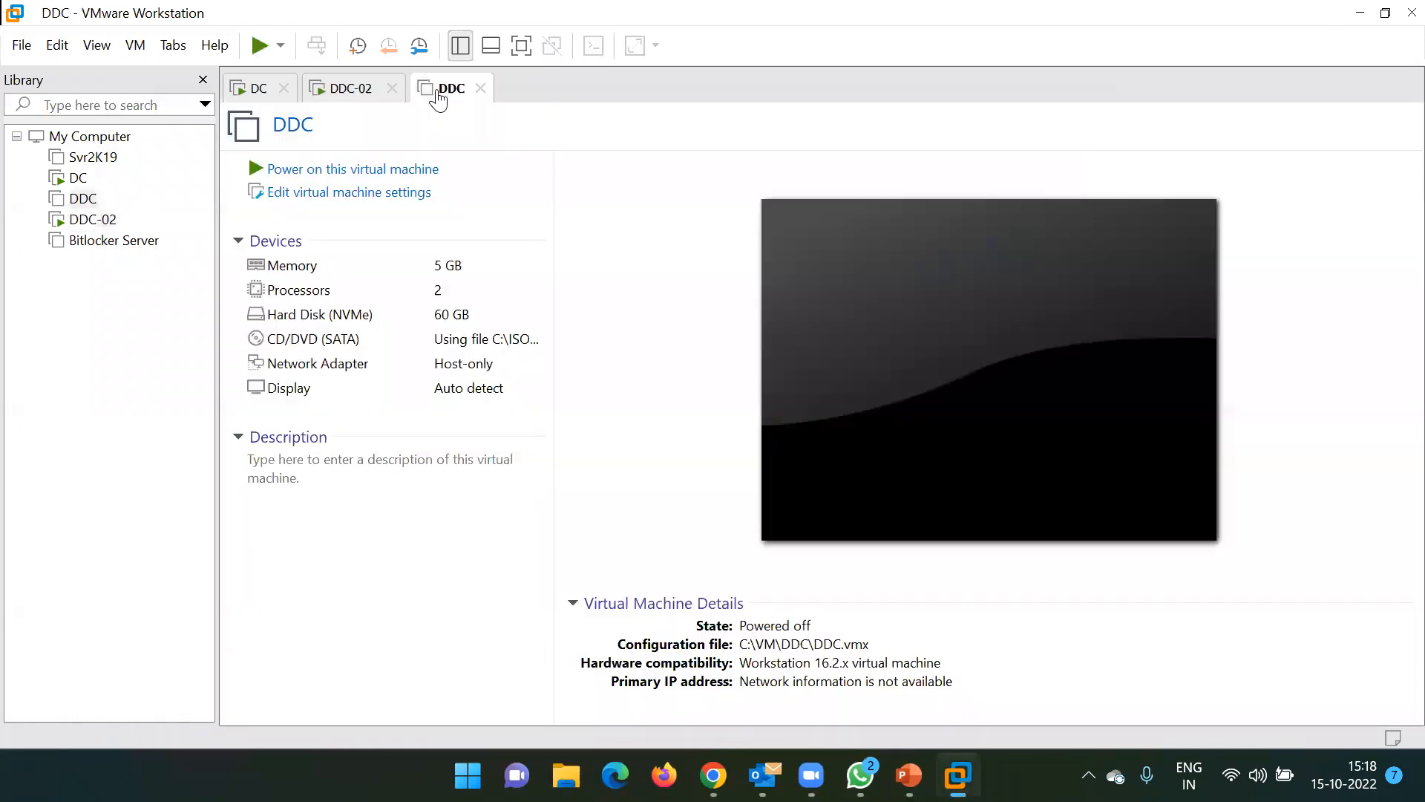
{"action": "left_click", "coordinate": [481, 89]}
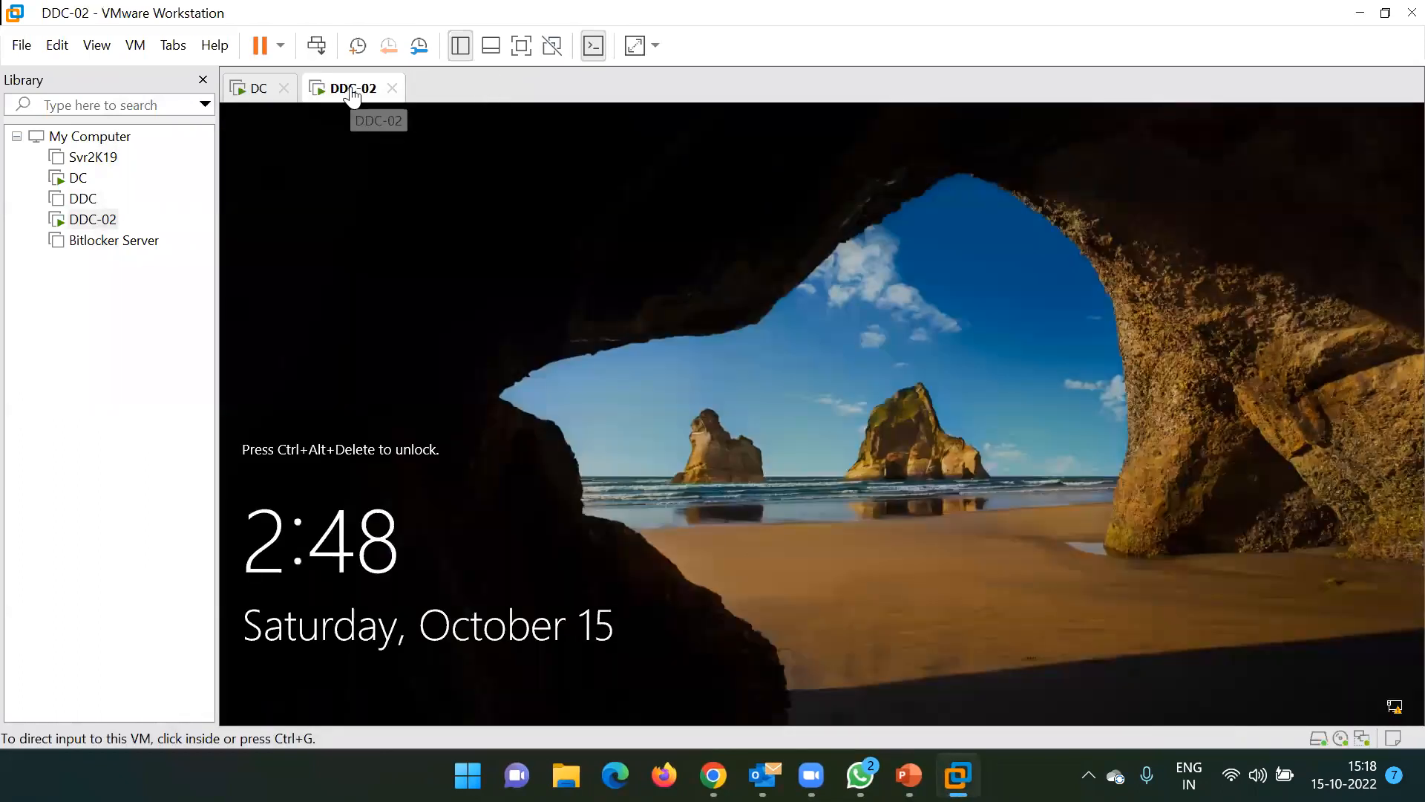
{"action": "left_click", "coordinate": [317, 45]}
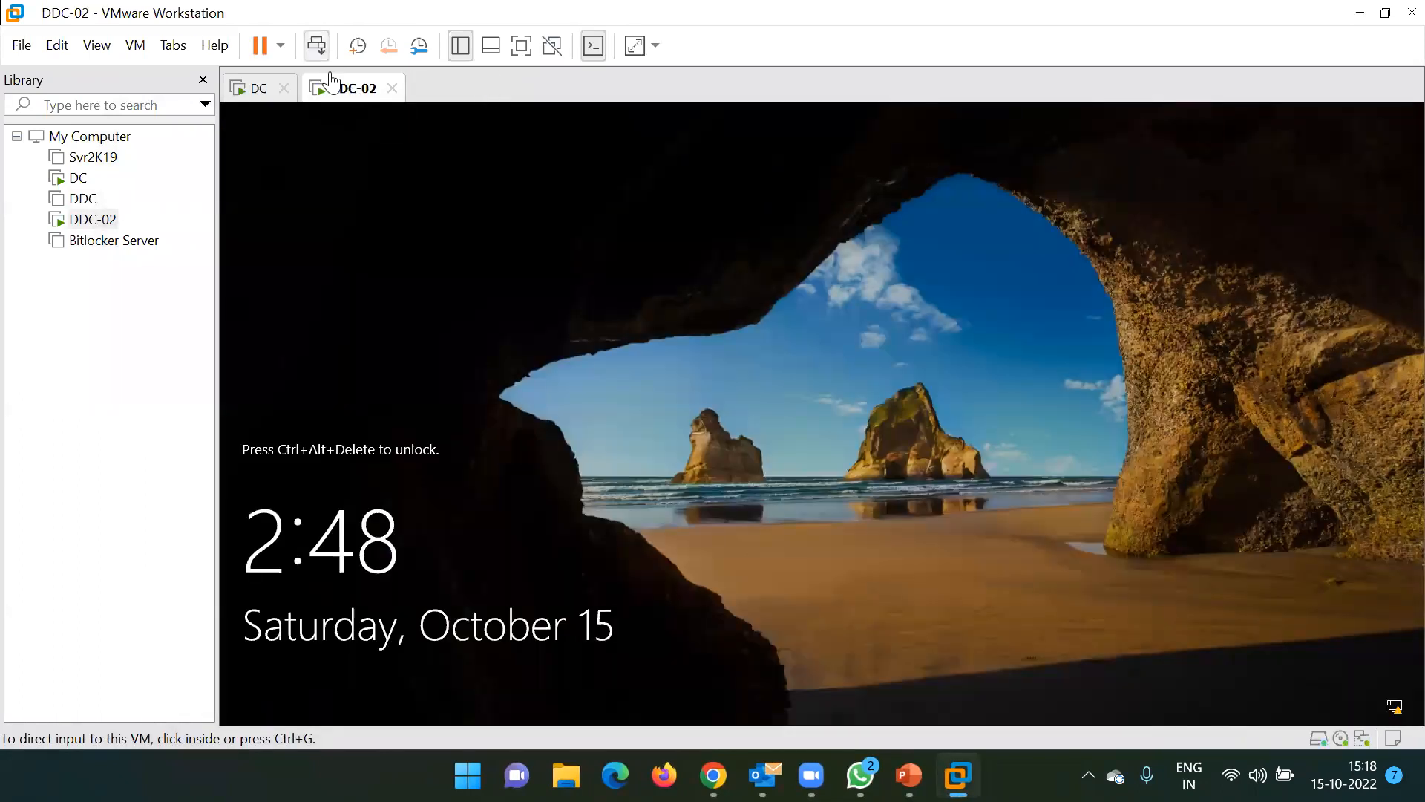
{"action": "left_click", "coordinate": [754, 498]}
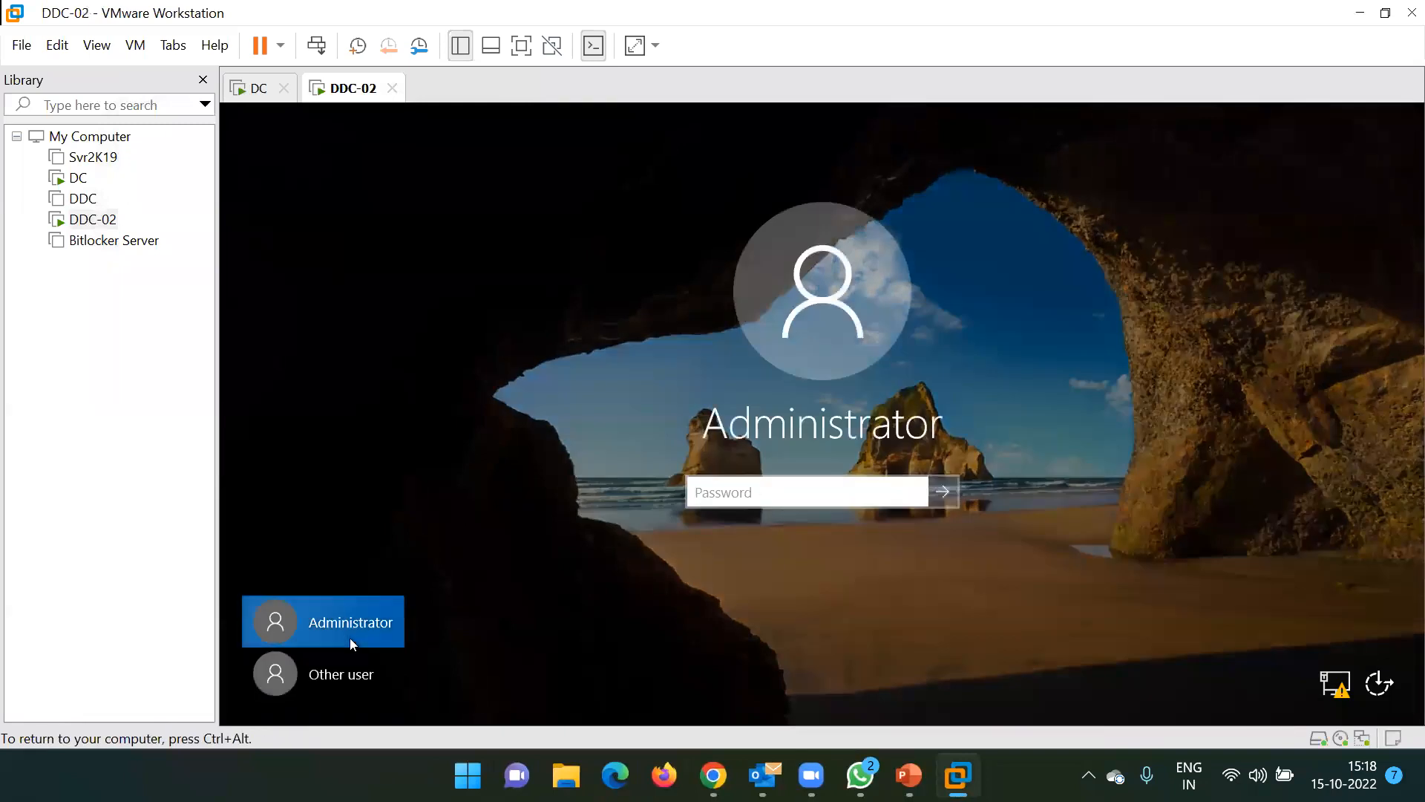
Sign in to DDC-02 as another user with a TECHMTECH domain account's user name and password
{"action": "left_click", "coordinate": [351, 657]}
{"action": "type", "text": "ms185426"}
{"action": "key", "text": "Tab"}
{"action": "type", "text": "P@ssw0rd1"}
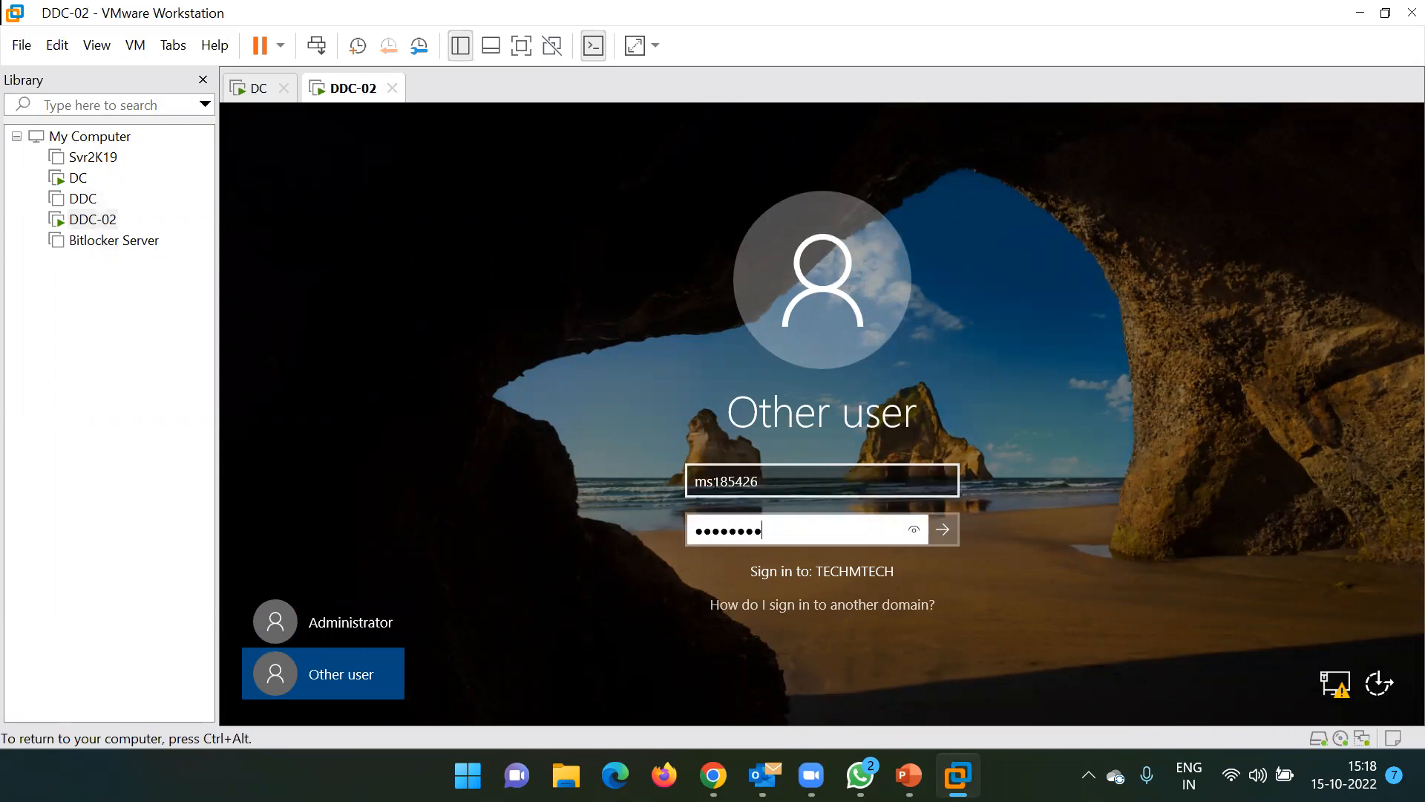
{"action": "key", "text": "Return"}
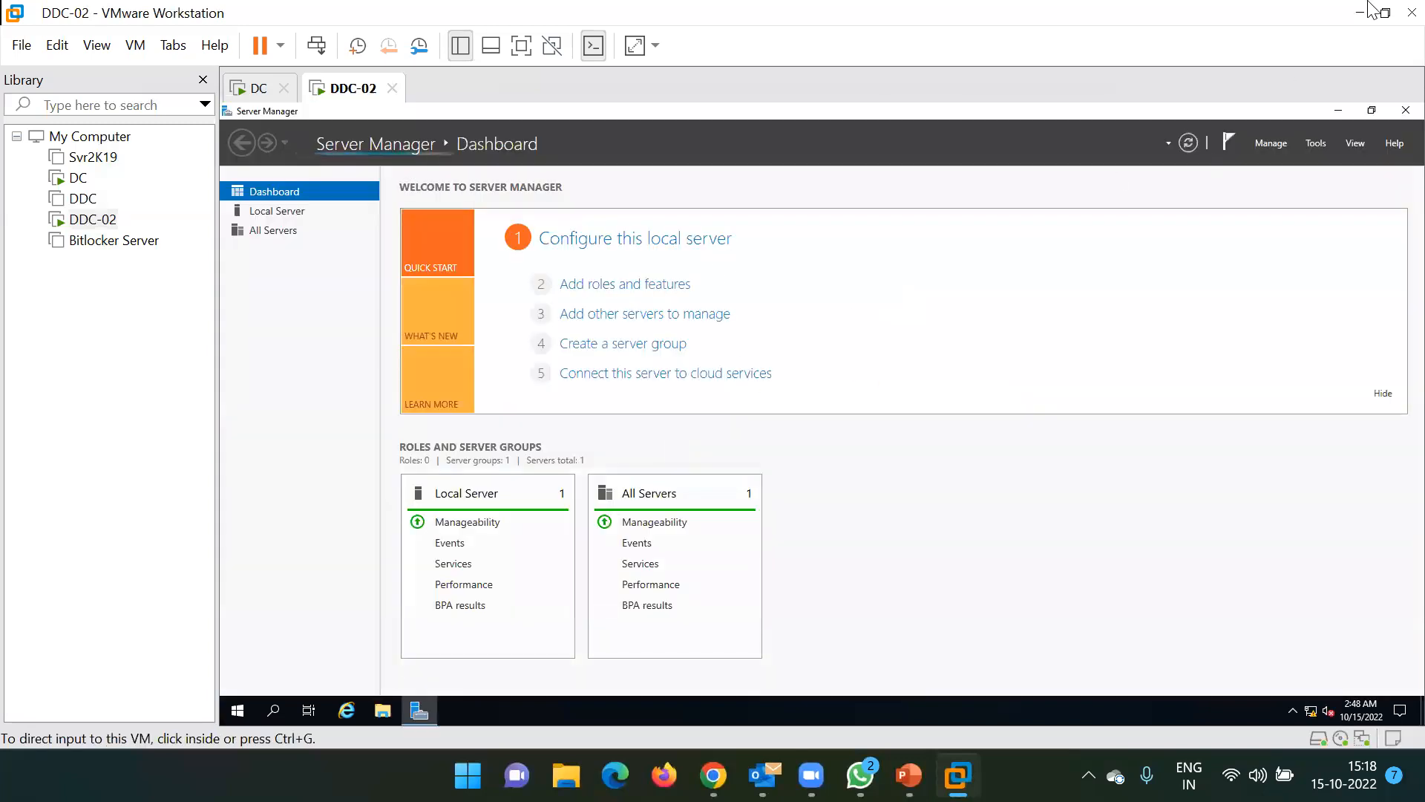
Restore Server Manager on DDC-02 to view Local Server properties, then switch to the DC machine
{"action": "left_click", "coordinate": [1340, 111]}
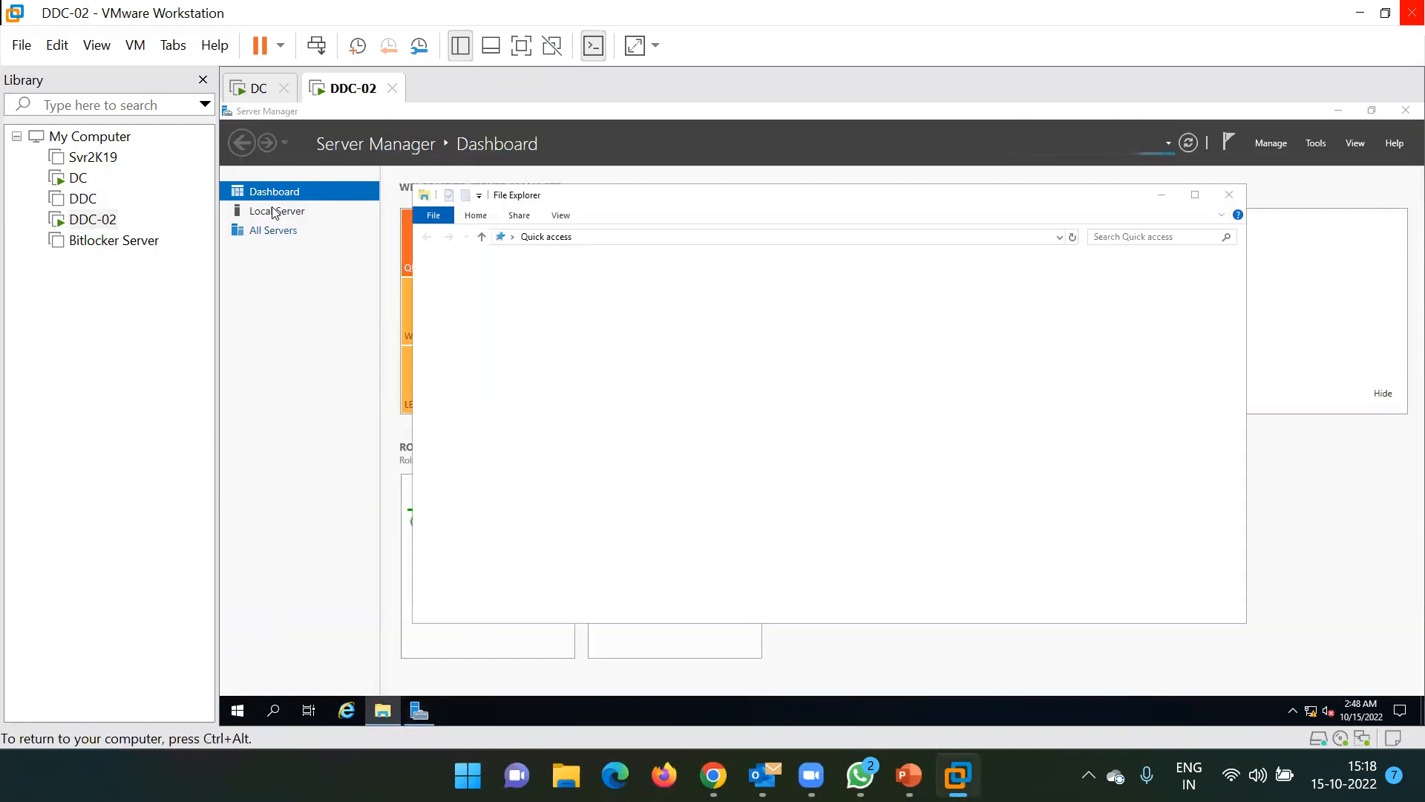
{"action": "left_click", "coordinate": [275, 211]}
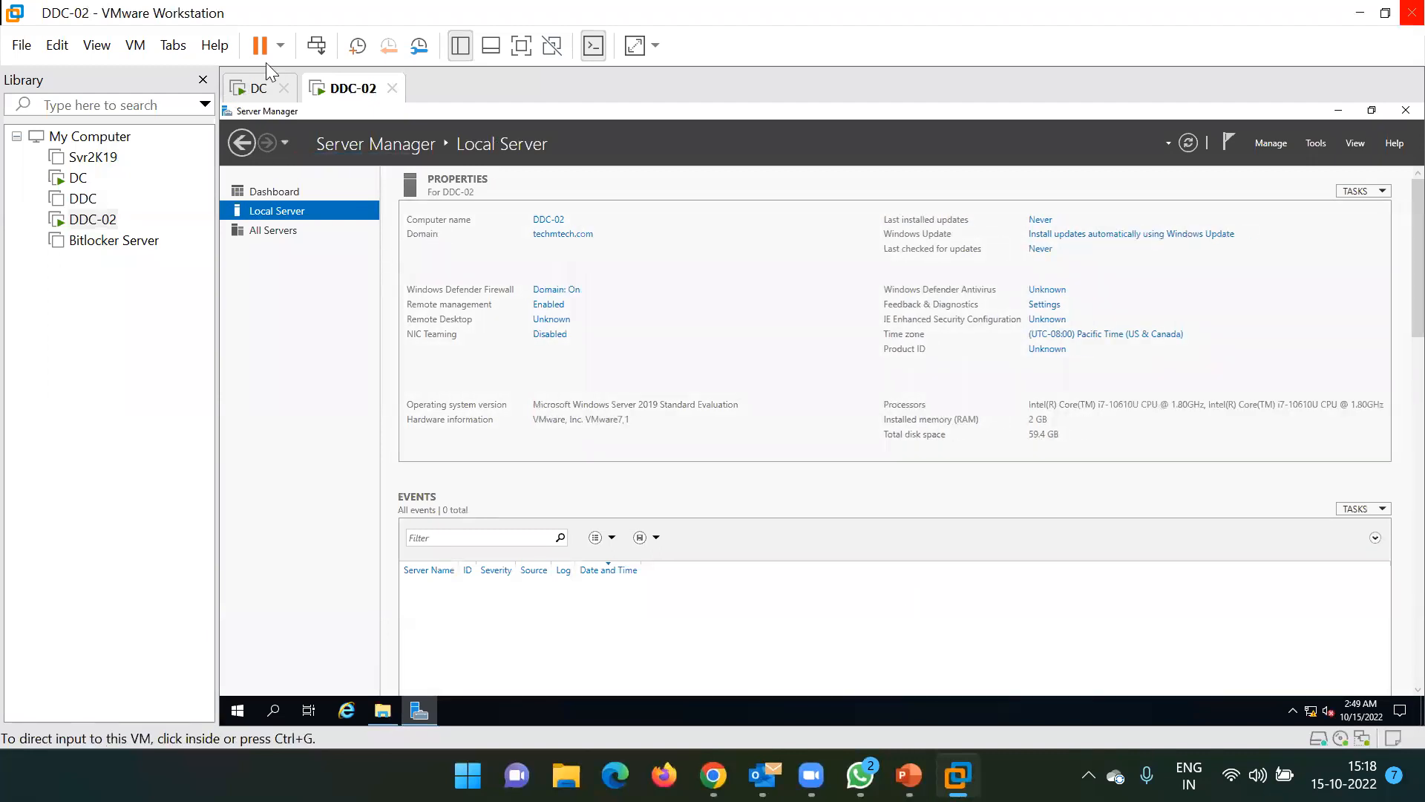
{"action": "left_click", "coordinate": [258, 88]}
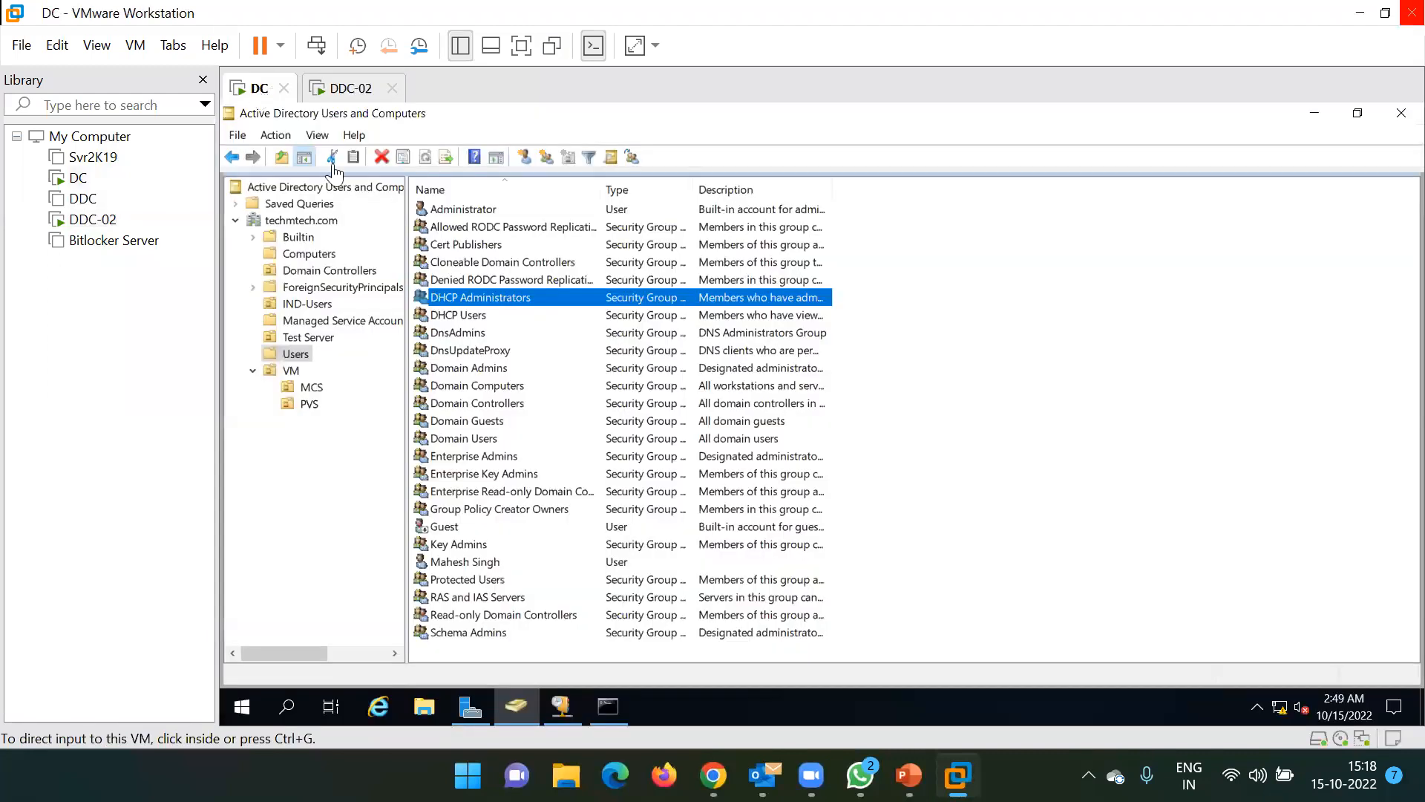
Refresh the DC's Computers container to confirm the DDC-02 account, then return to DDC-02
{"action": "left_click", "coordinate": [297, 252]}
{"action": "right_click", "coordinate": [521, 340]}
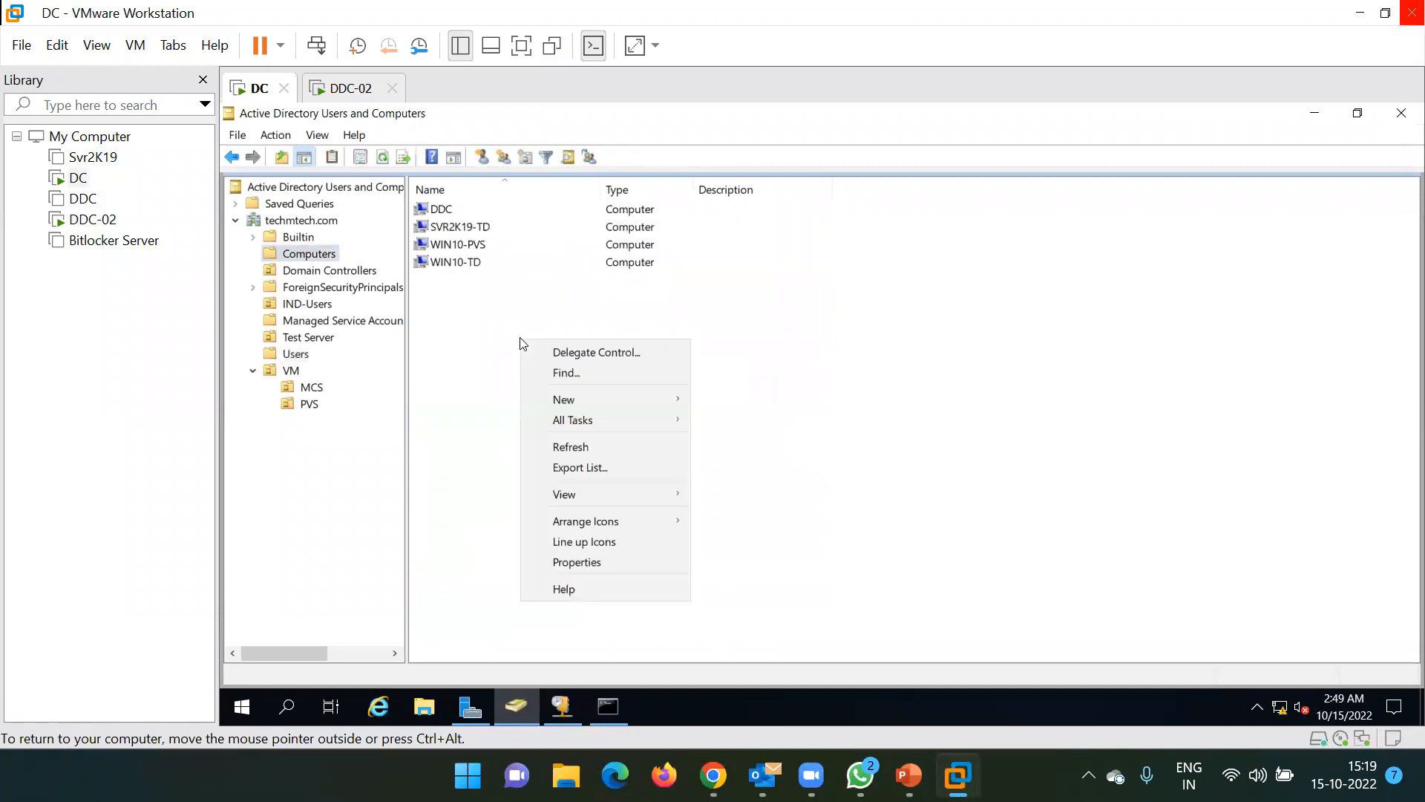
{"action": "left_click", "coordinate": [571, 450]}
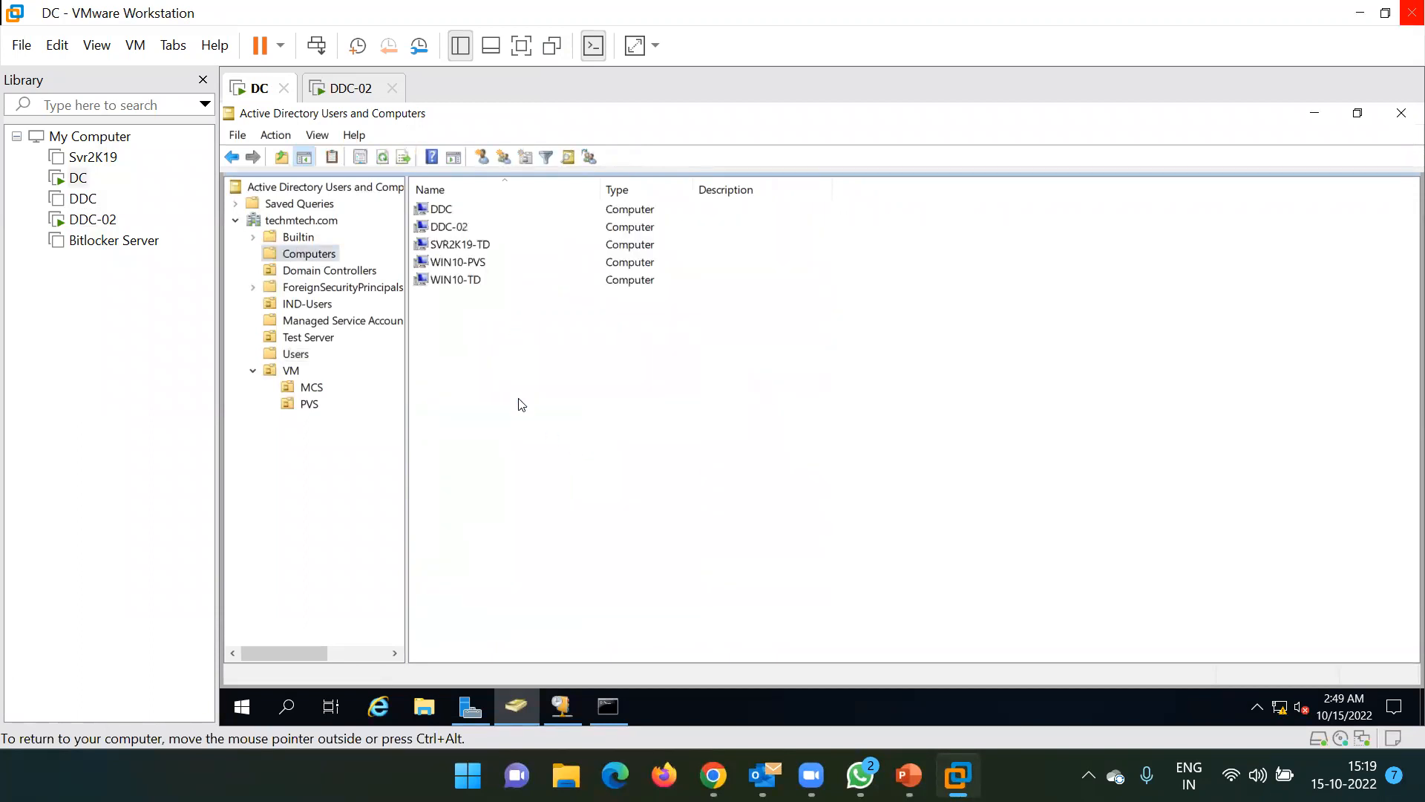
{"action": "left_click", "coordinate": [449, 229]}
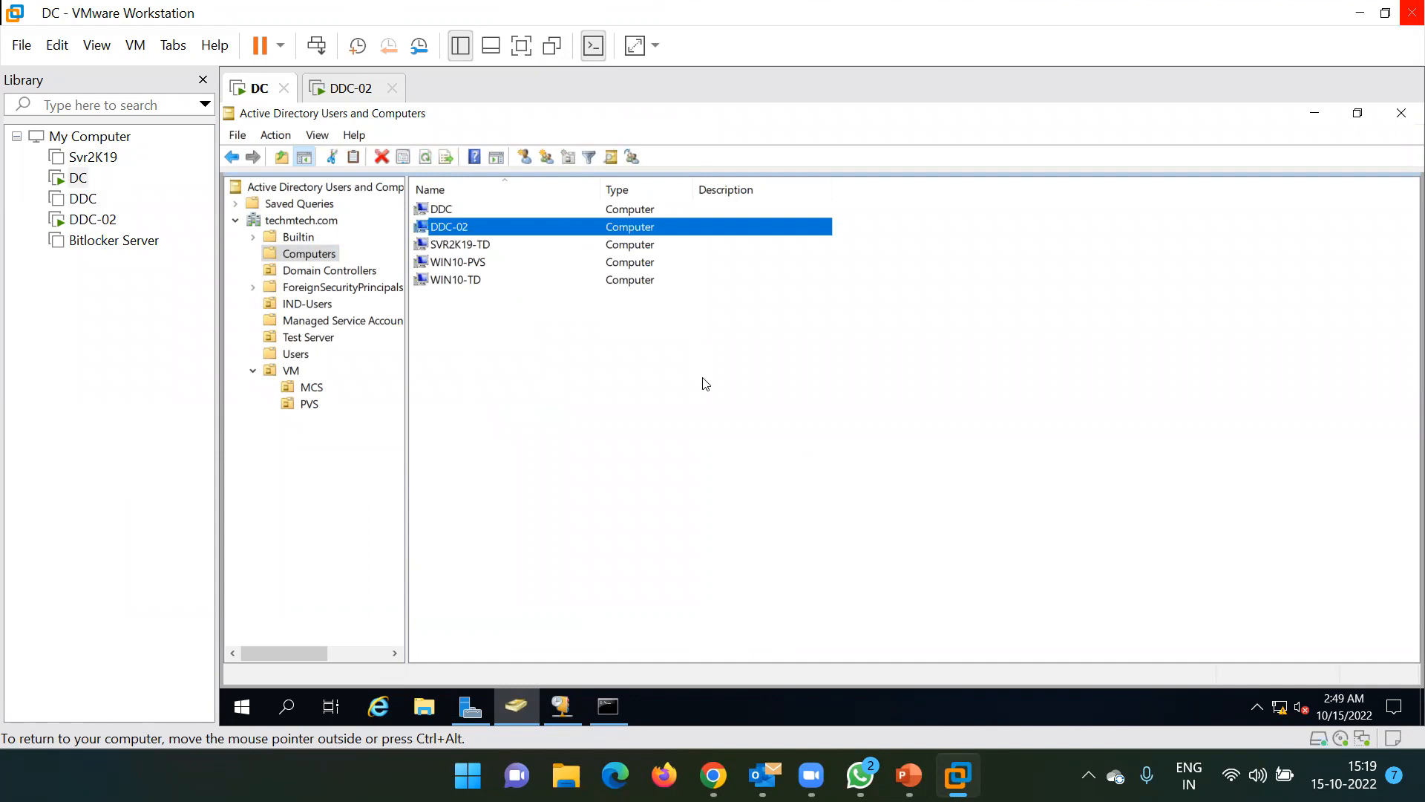
{"action": "left_click", "coordinate": [351, 88]}
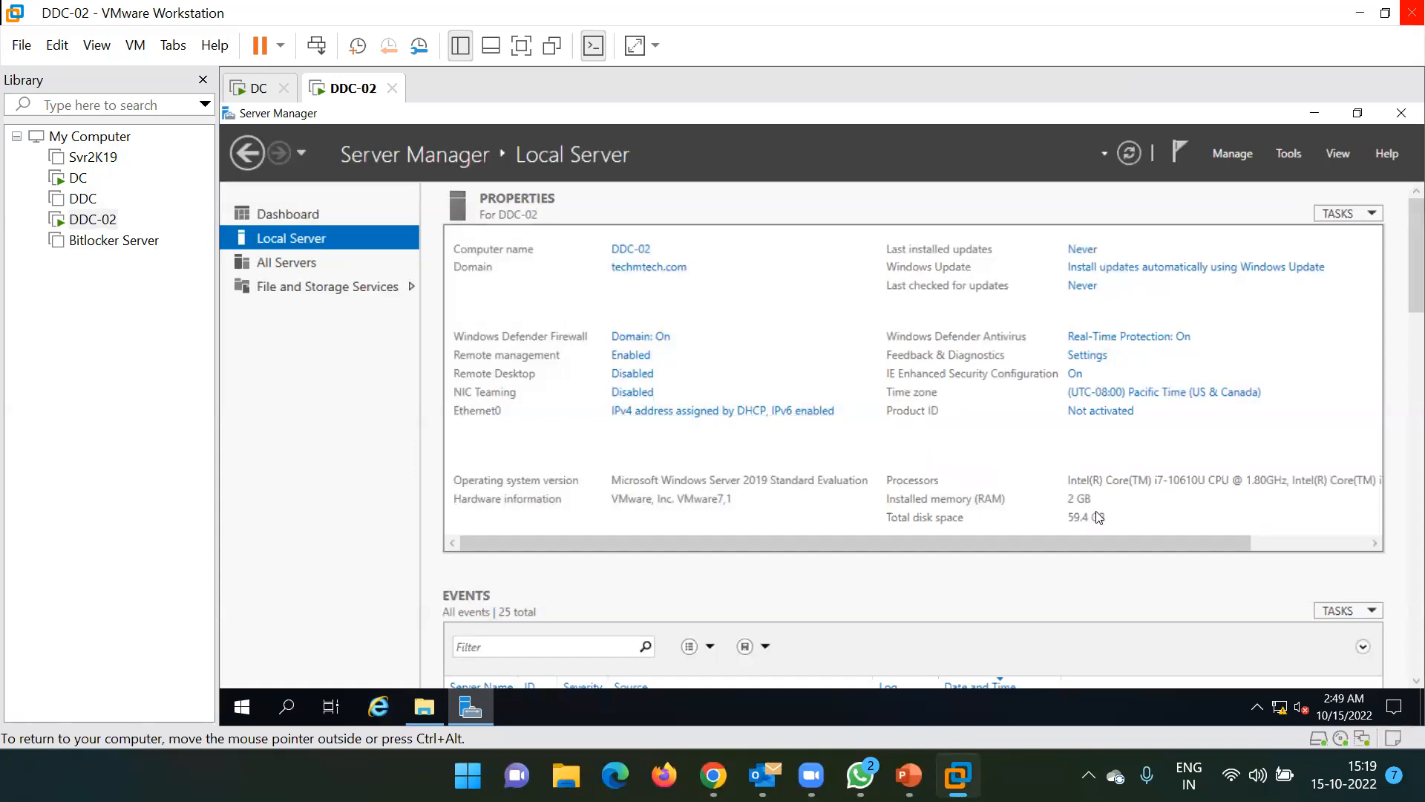
Shut down the DDC-02 guest from its Library context menu's Power submenu
{"action": "right_click", "coordinate": [100, 223]}
{"action": "mouse_move", "coordinate": [202, 383]}
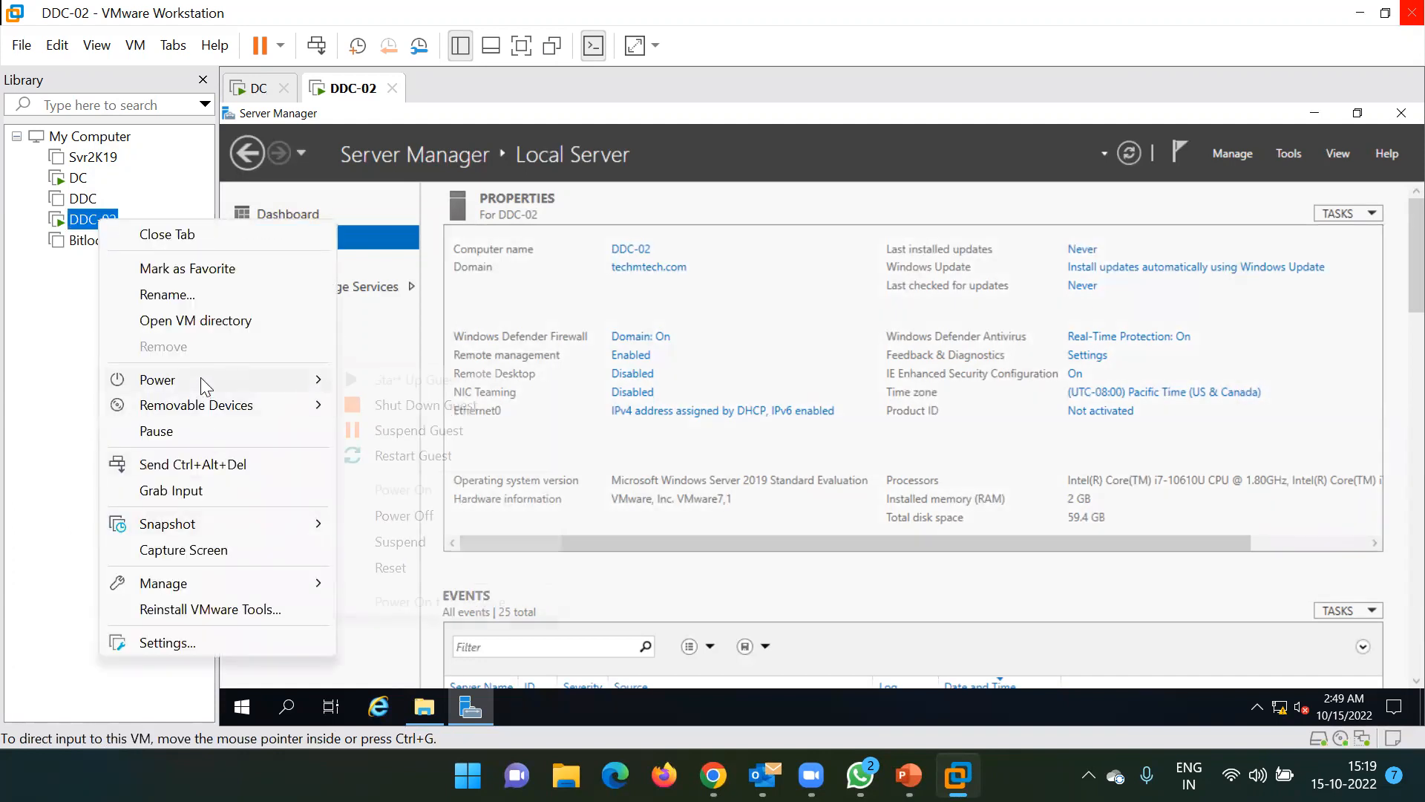
{"action": "left_click", "coordinate": [394, 406]}
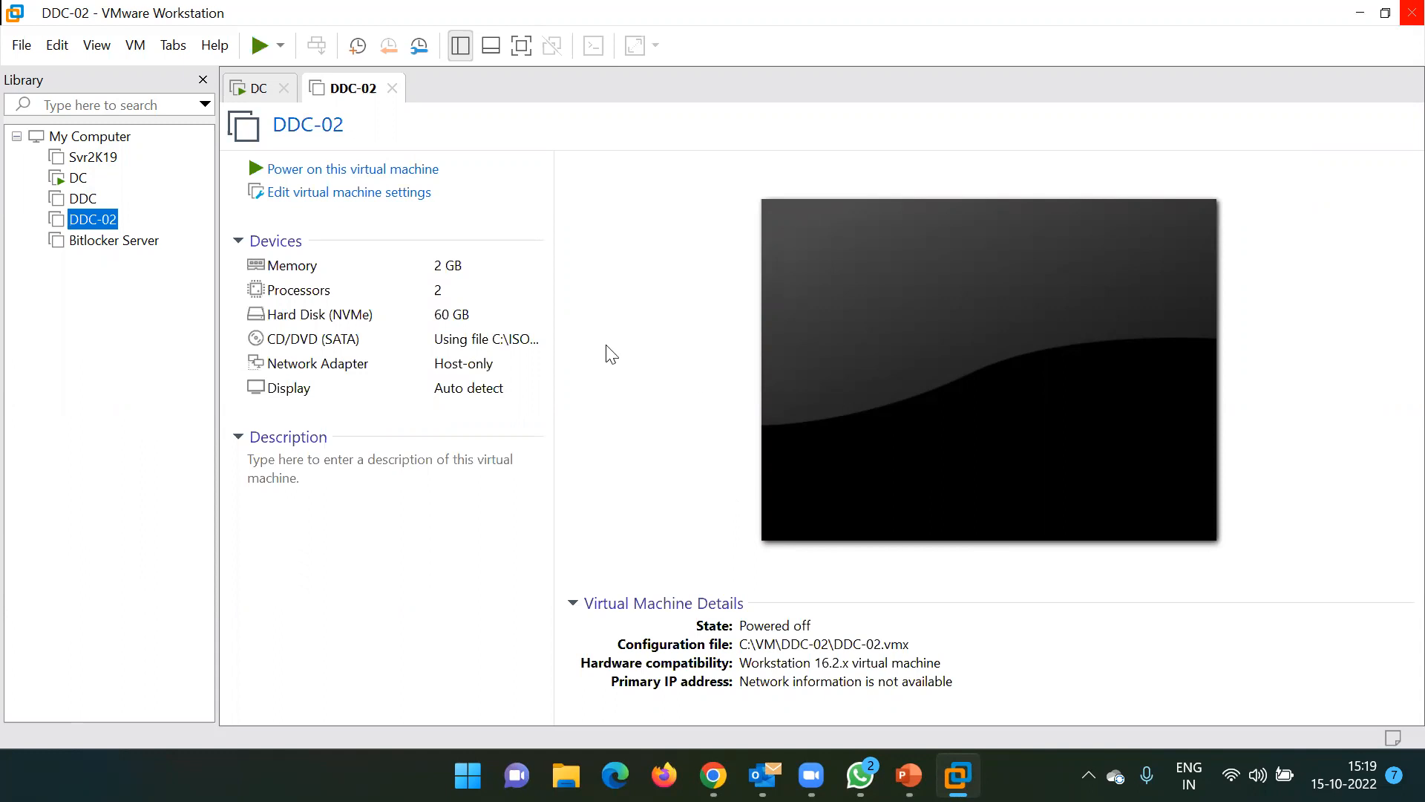
Raise DDC-02's memory from 2048 MB to 6144 MB in its virtual machine settings
{"action": "left_click", "coordinate": [356, 196]}
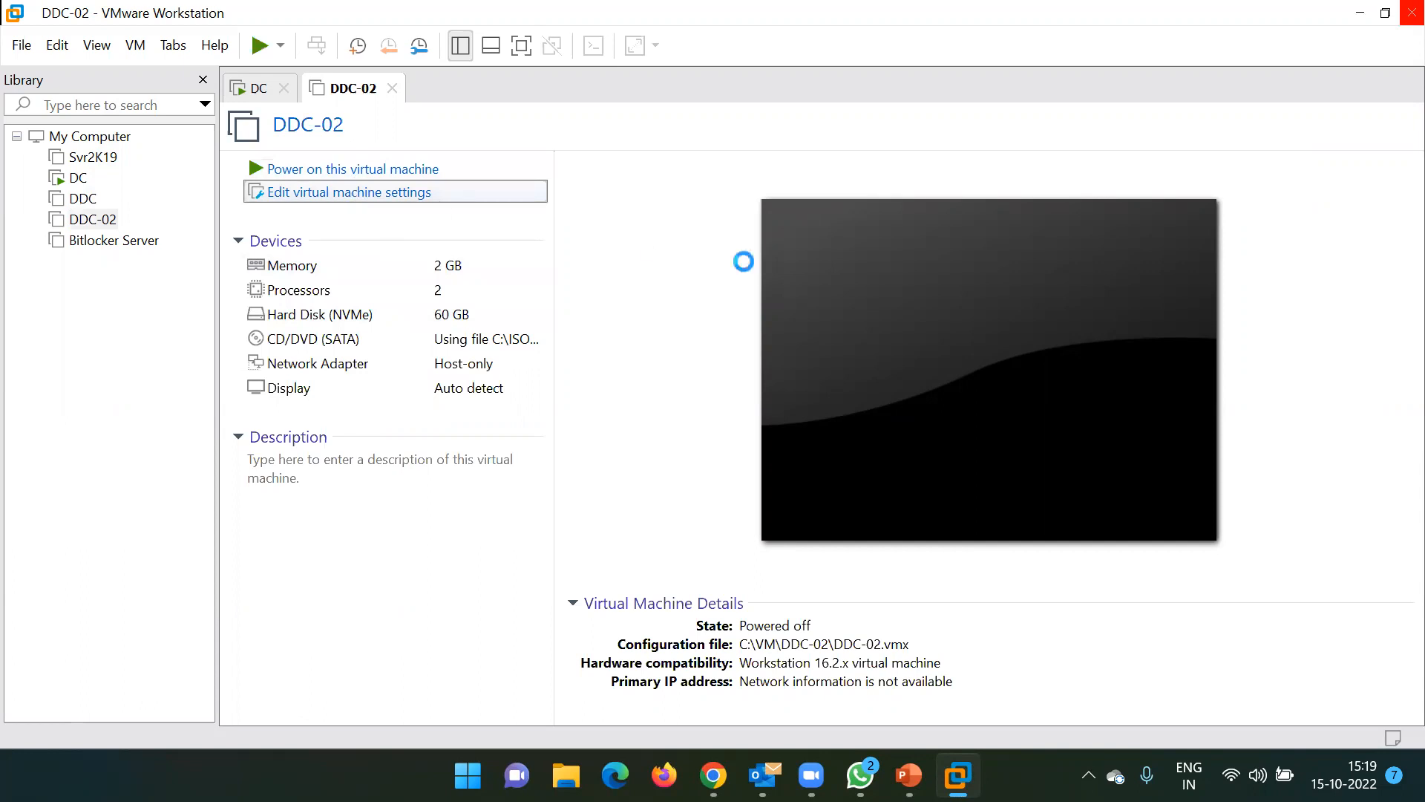
{"action": "double_click", "coordinate": [893, 144]}
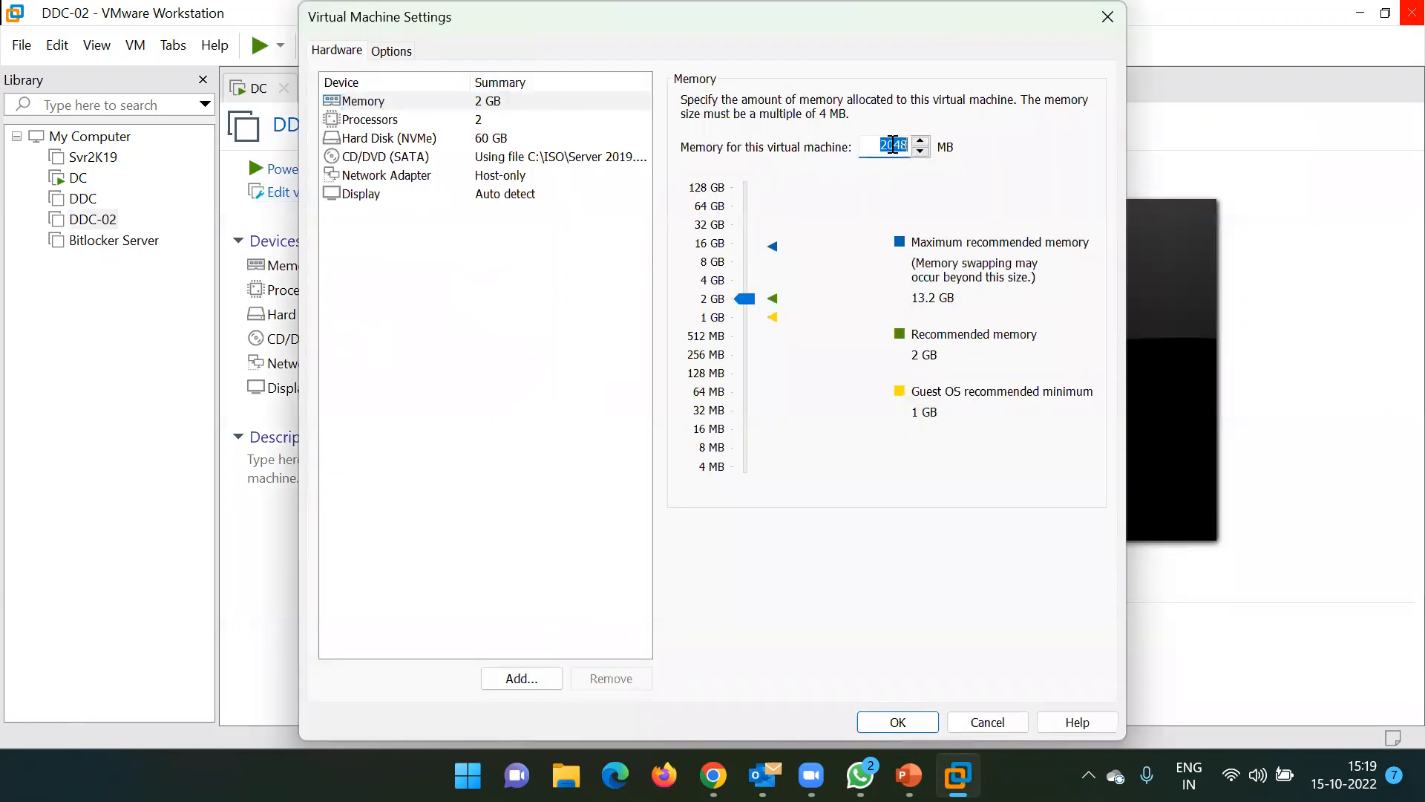
{"action": "type", "text": "6144"}
{"action": "left_click", "coordinate": [443, 315]}
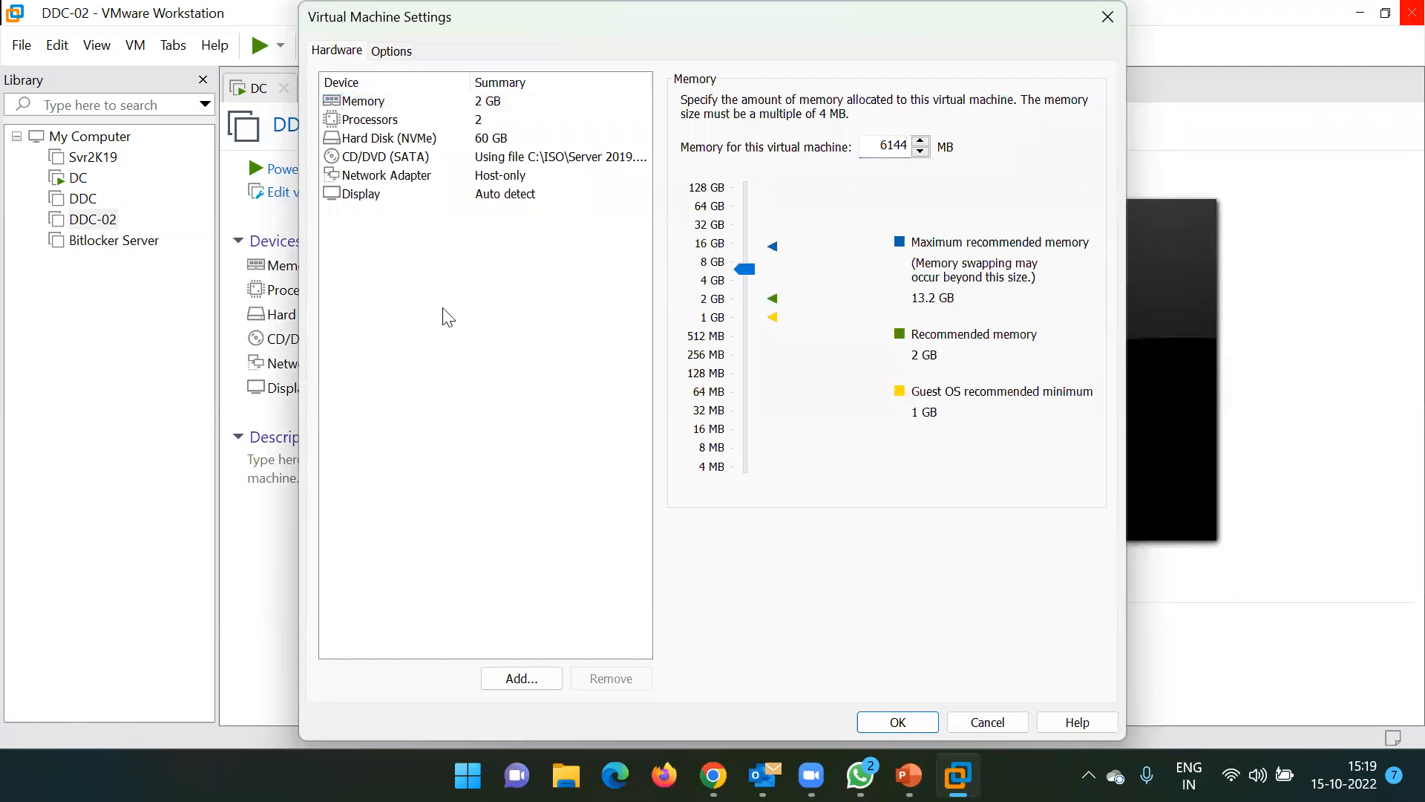
Attach the Citrix_Virtual_Apps_and_Desktops_7_2106 ISO to the CD/DVD drive, save, and power on DDC-02
{"action": "left_click", "coordinate": [401, 157]}
{"action": "left_click", "coordinate": [1067, 255]}
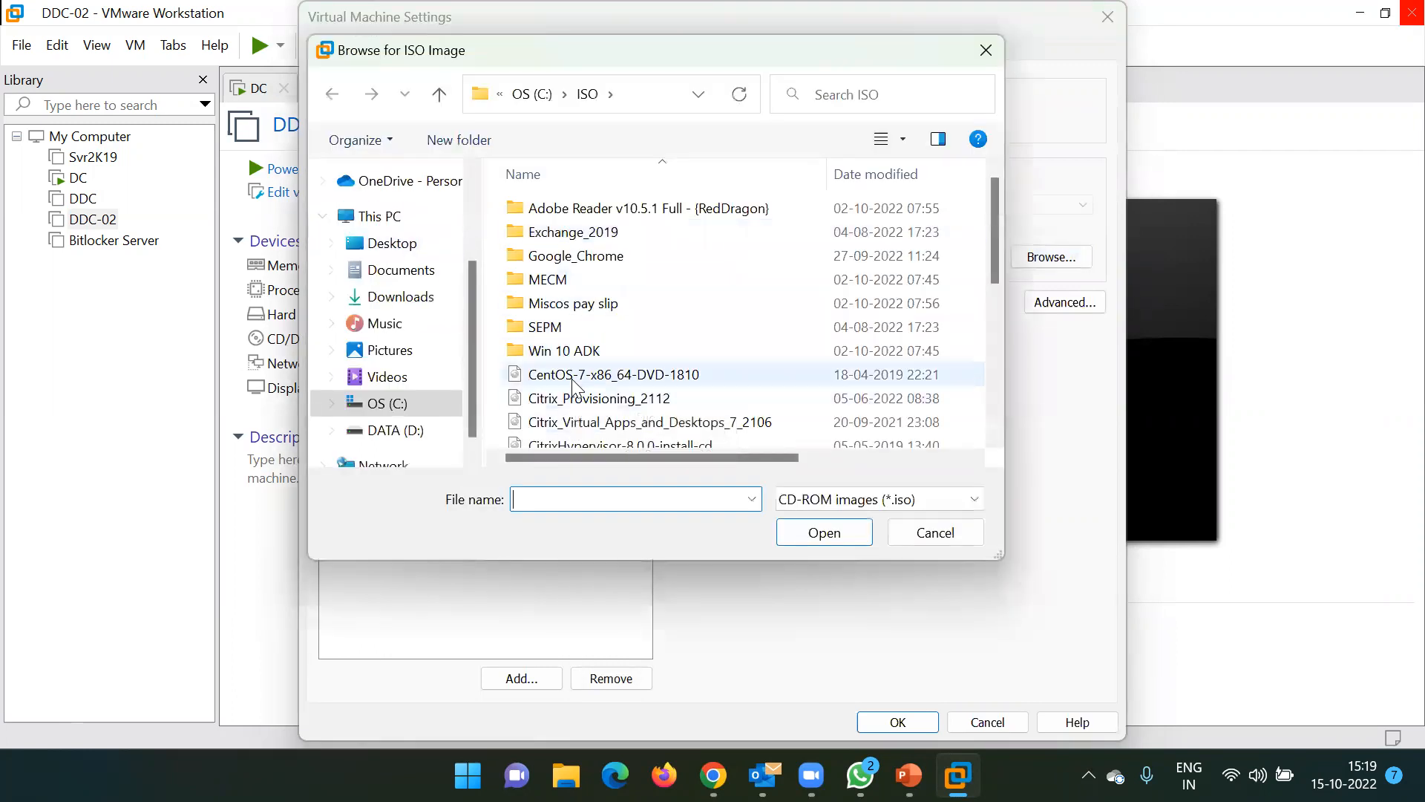
{"action": "scroll", "coordinate": [600, 380], "scroll_direction": "down", "scroll_amount": 1}
{"action": "left_click", "coordinate": [620, 371]}
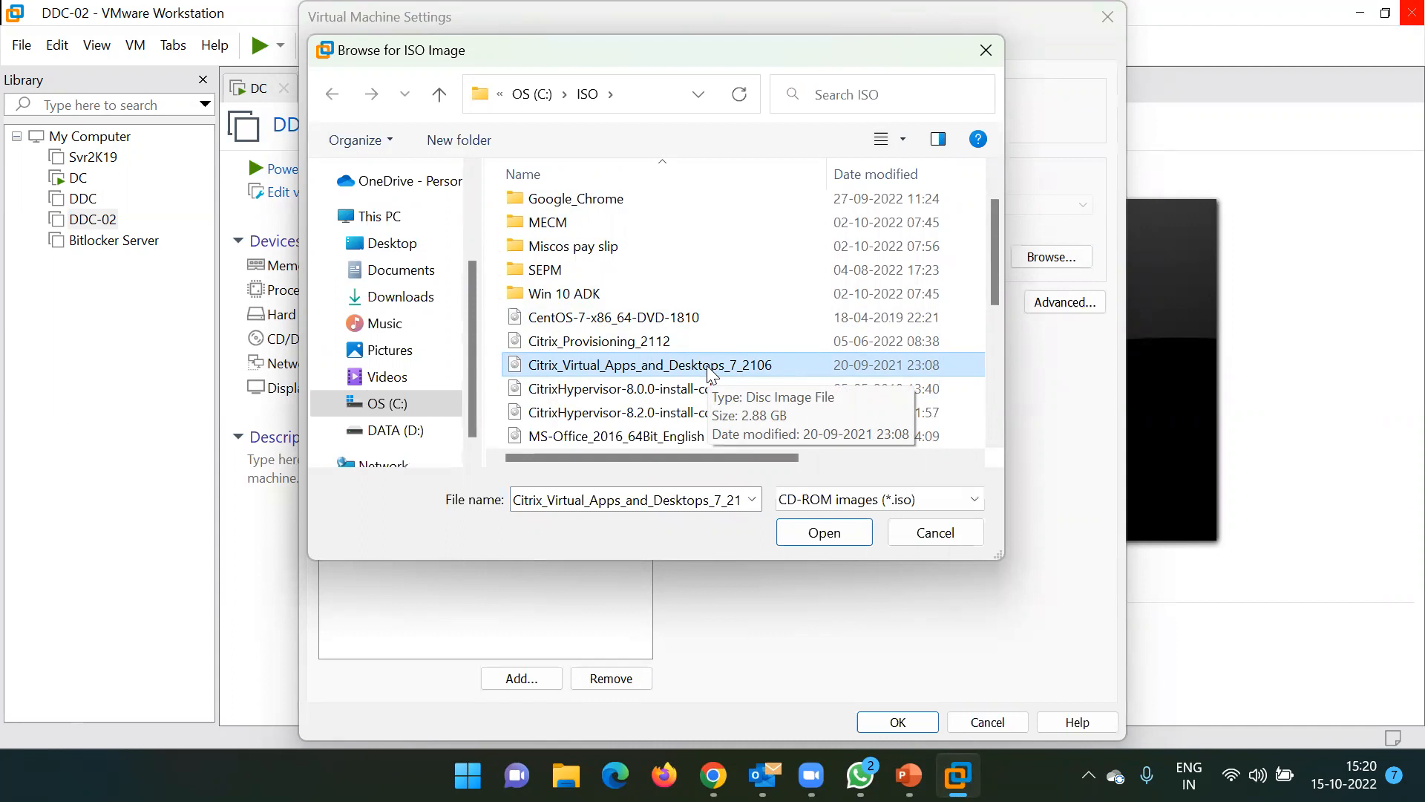
{"action": "left_click", "coordinate": [822, 533]}
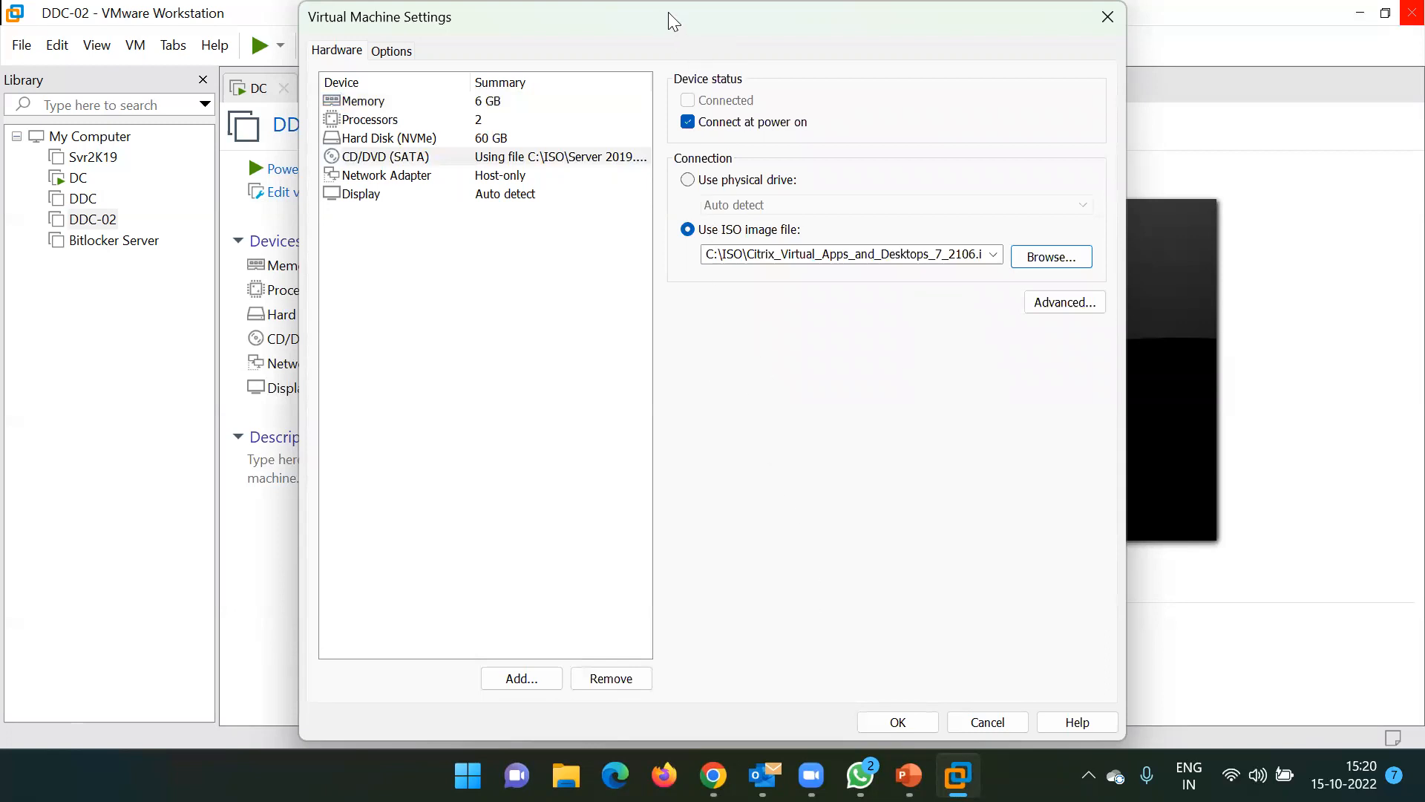
{"action": "left_click_drag", "start_coordinate": [668, 22], "coordinate": [759, 23]}
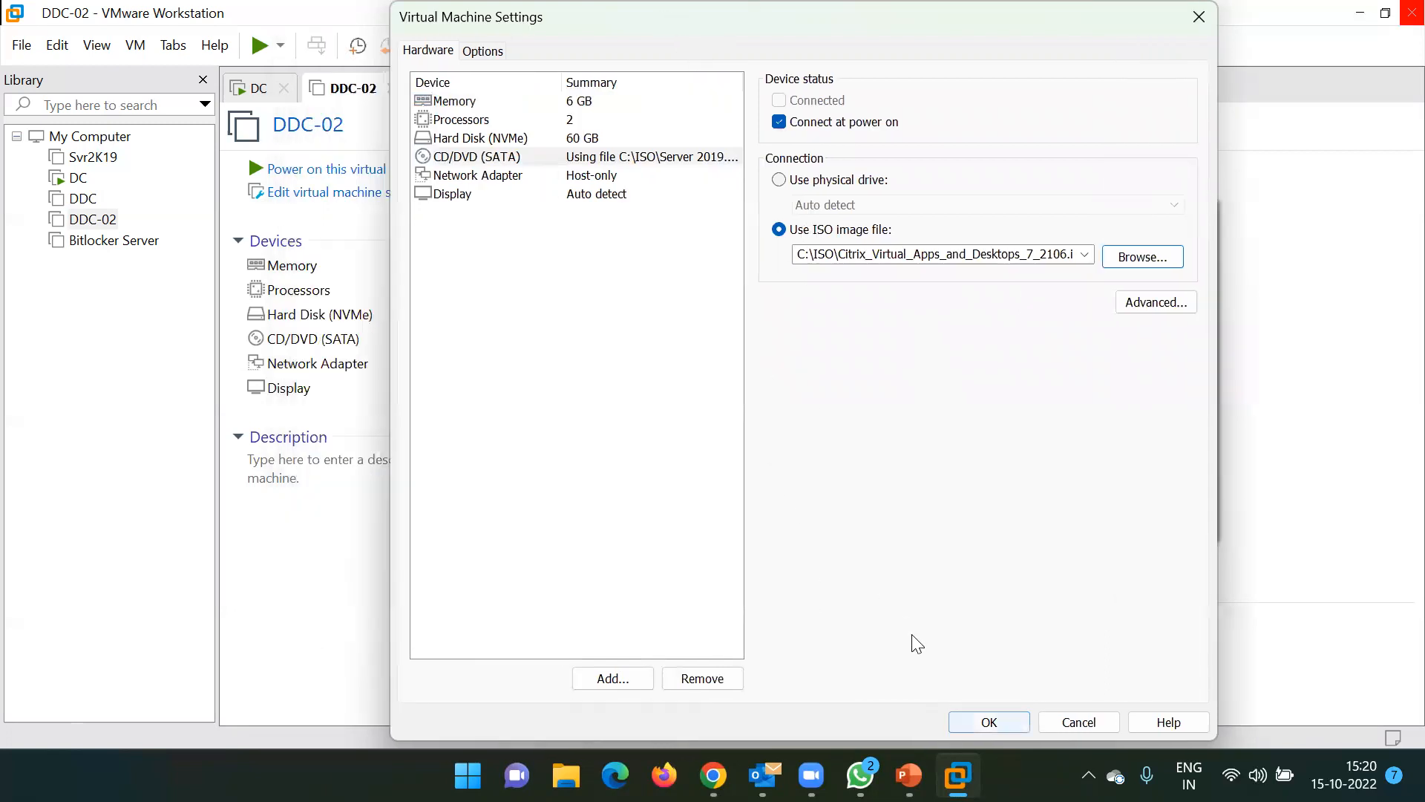
{"action": "key", "text": "Return"}
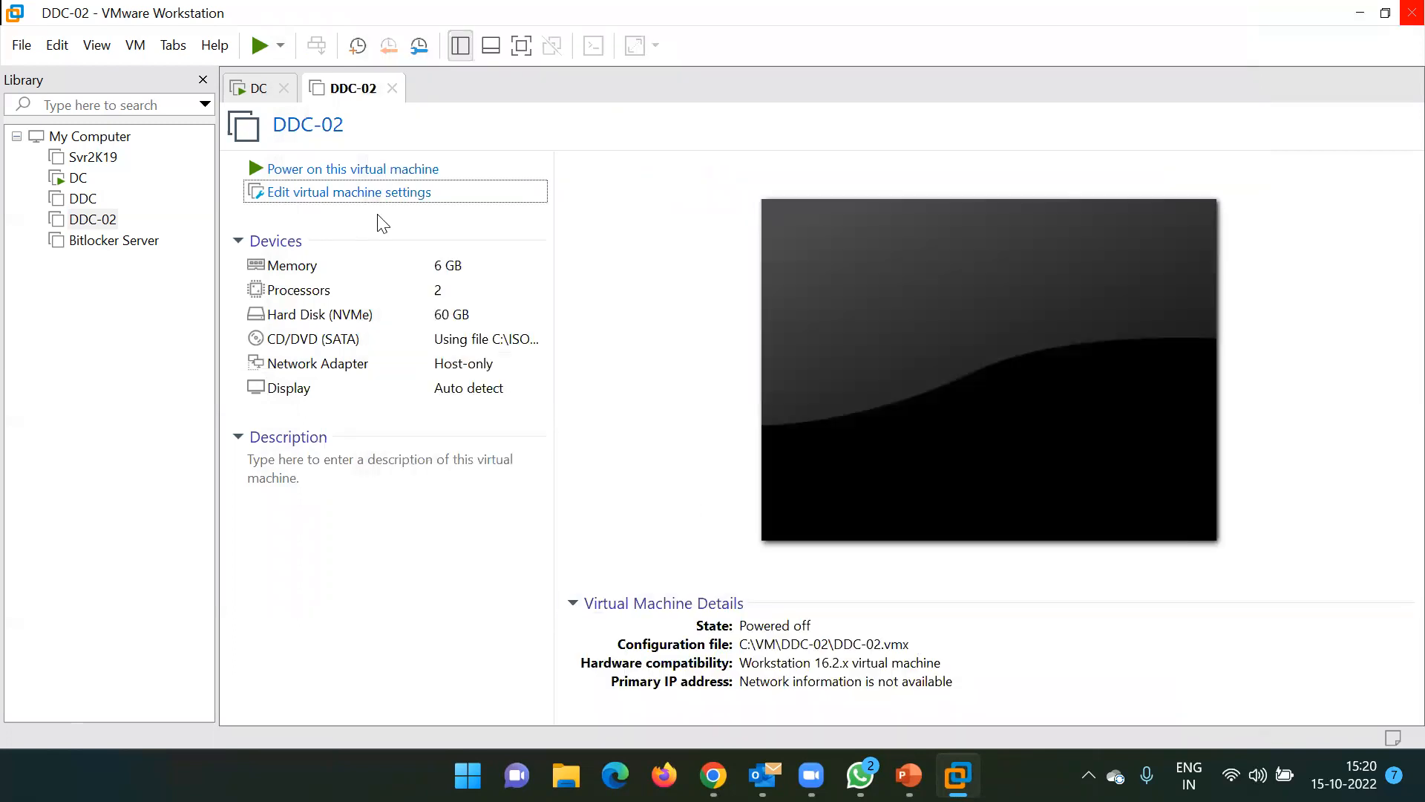
{"action": "left_click", "coordinate": [310, 170]}
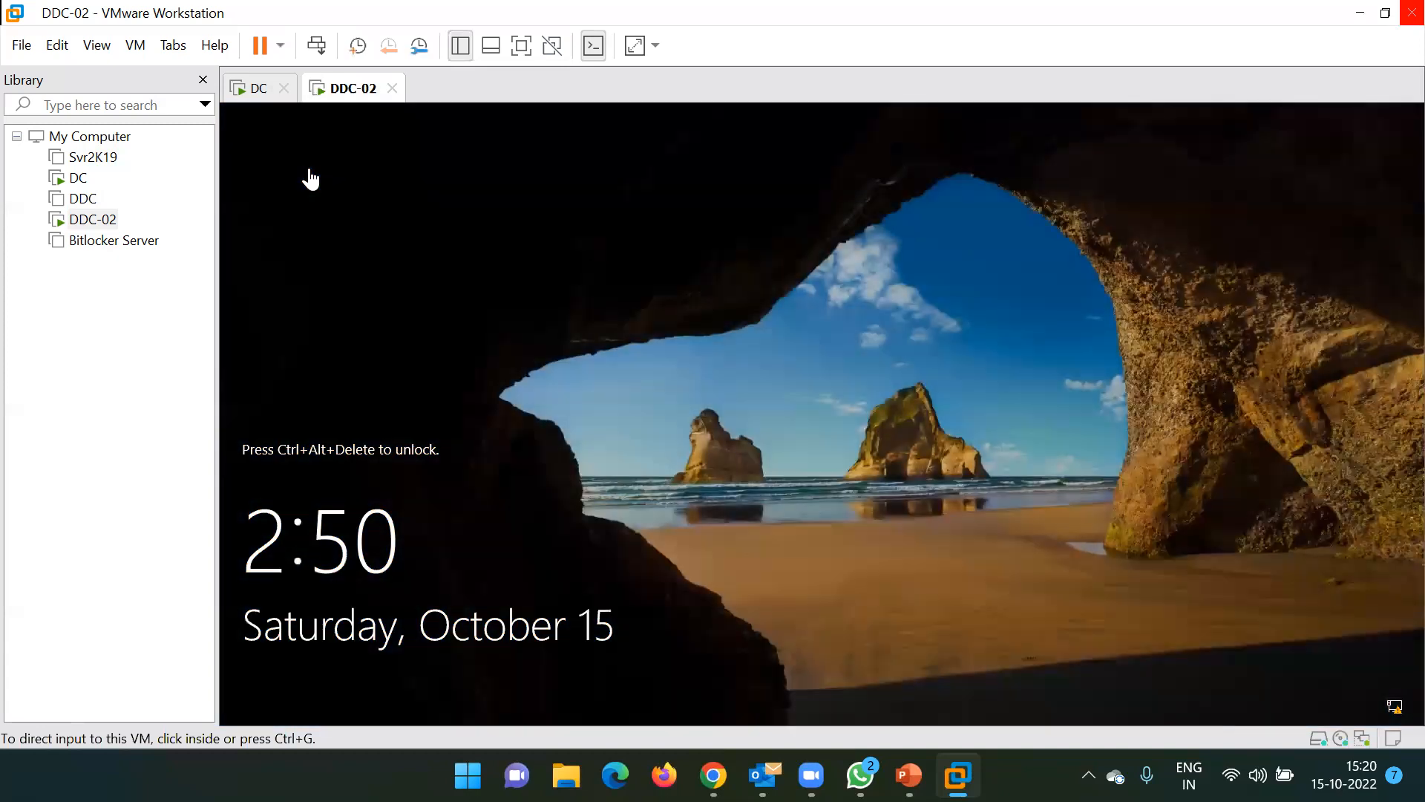
Sign in to DDC-02 with the account password and minimize Server Manager to show the desktop
{"action": "left_click", "coordinate": [317, 44]}
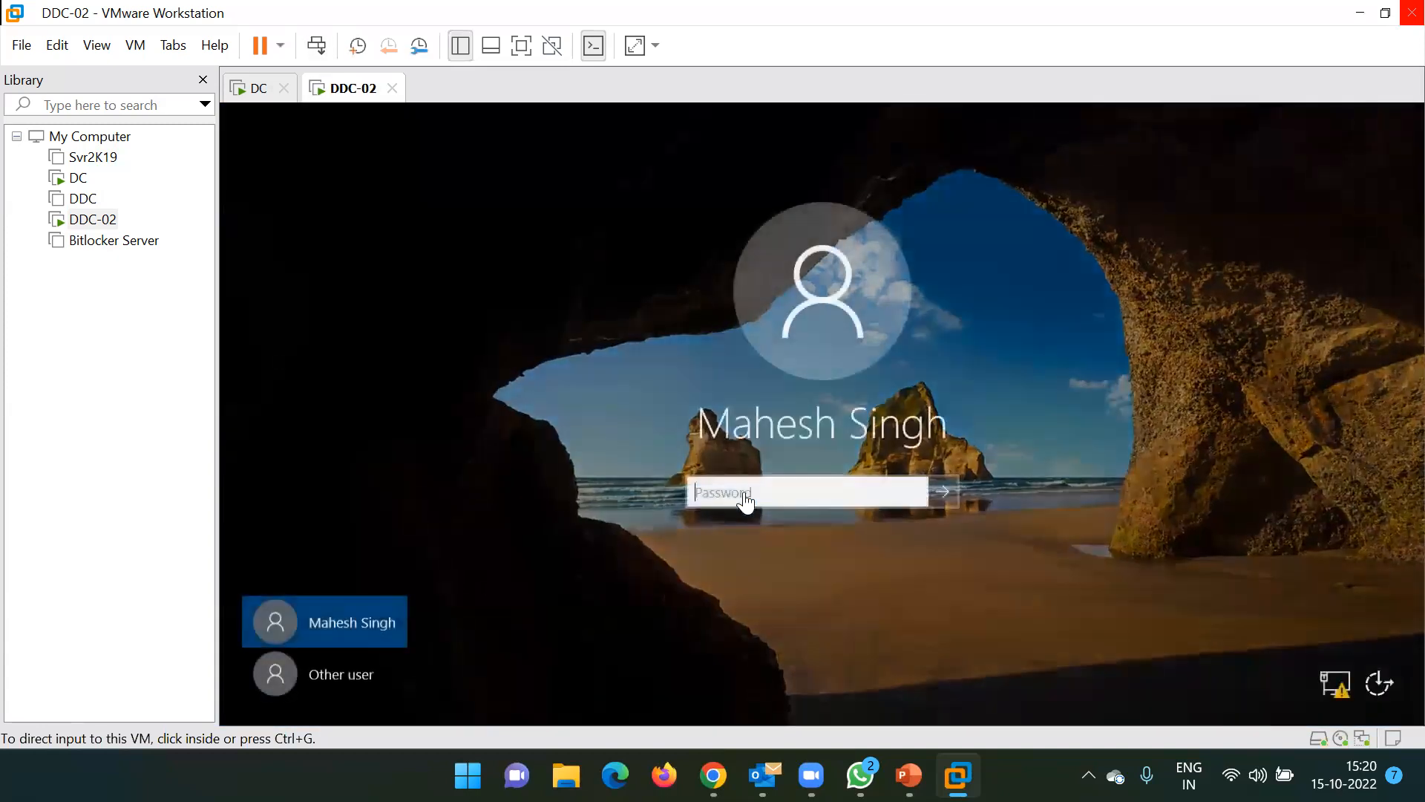
{"action": "left_click", "coordinate": [743, 498]}
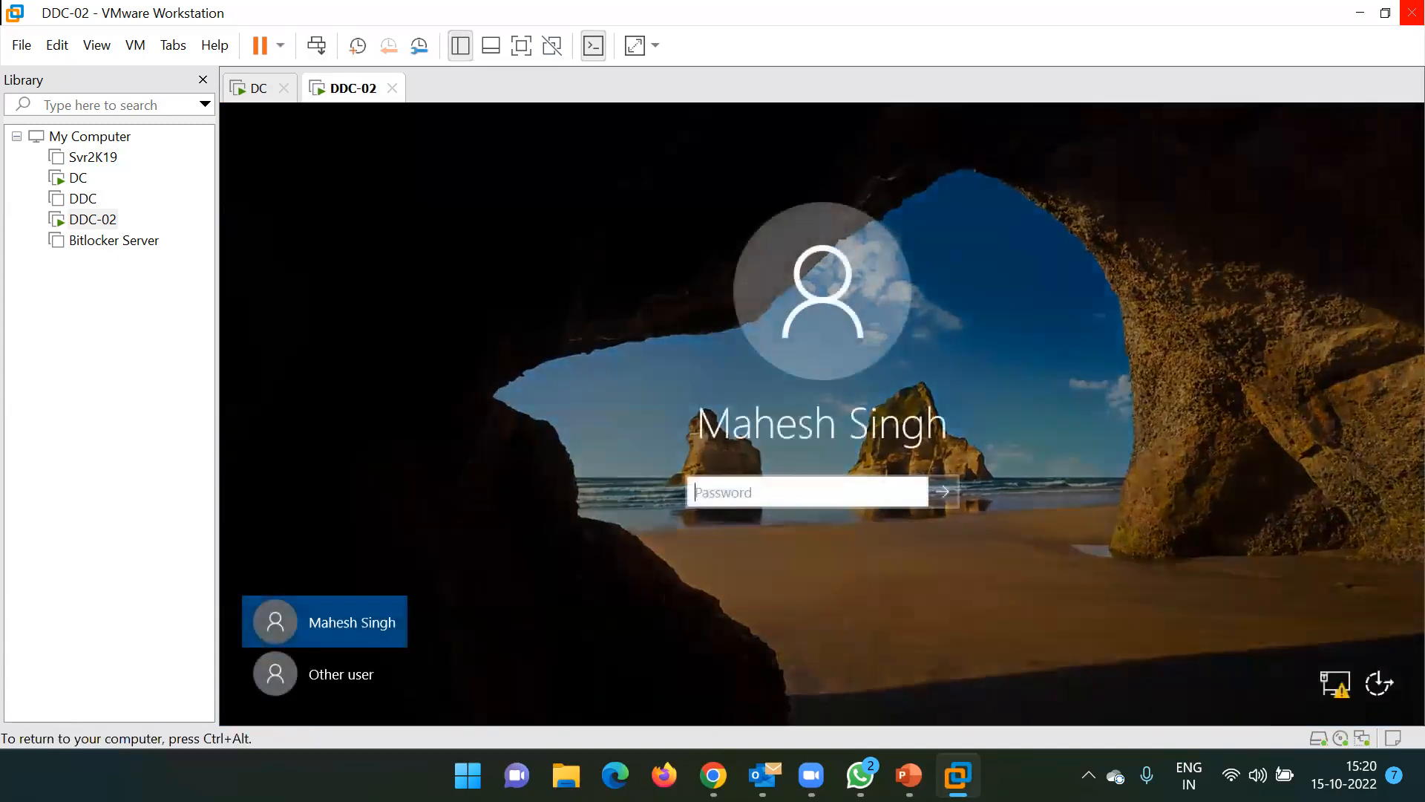
{"action": "type", "text": "•••••••"}
{"action": "key", "text": "Return"}
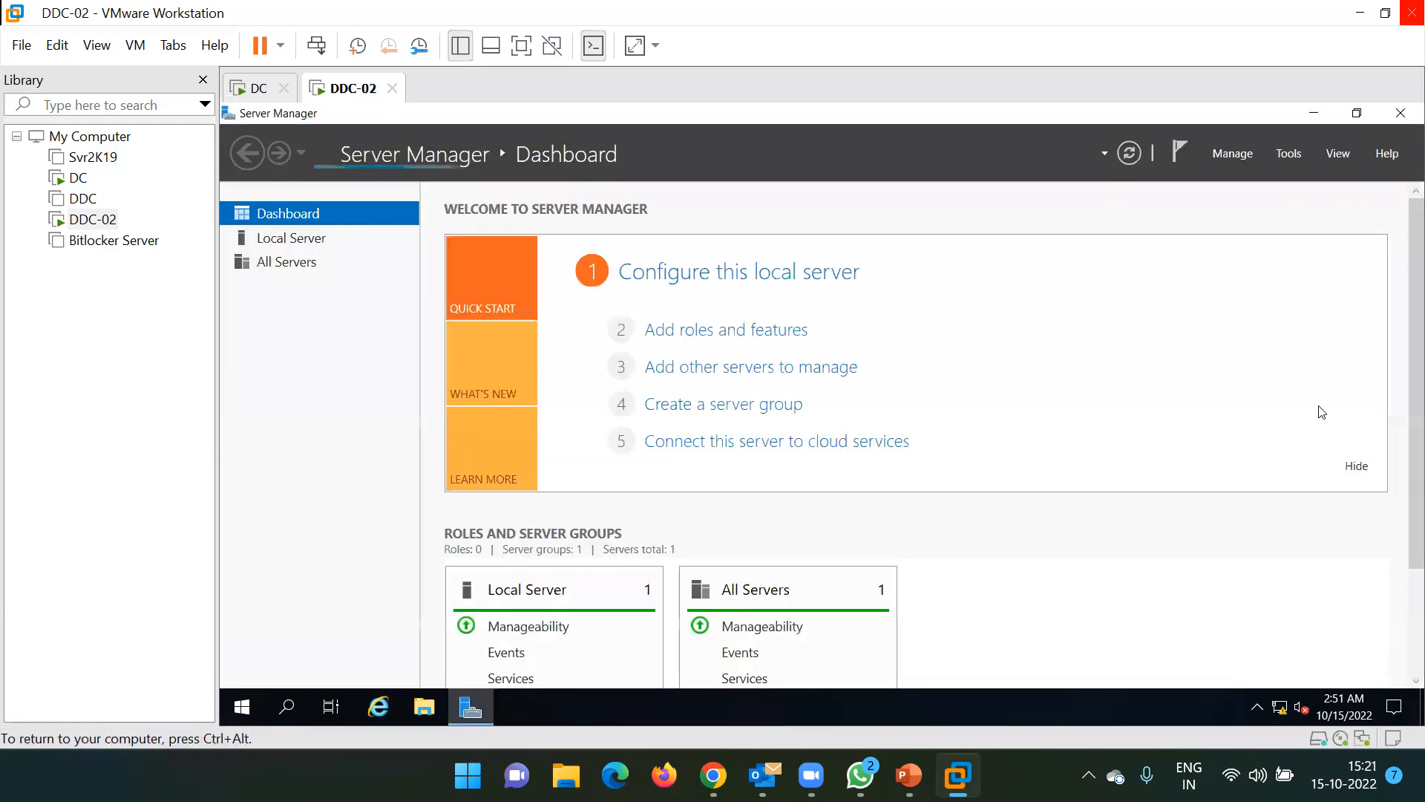
{"action": "left_click", "coordinate": [1313, 113]}
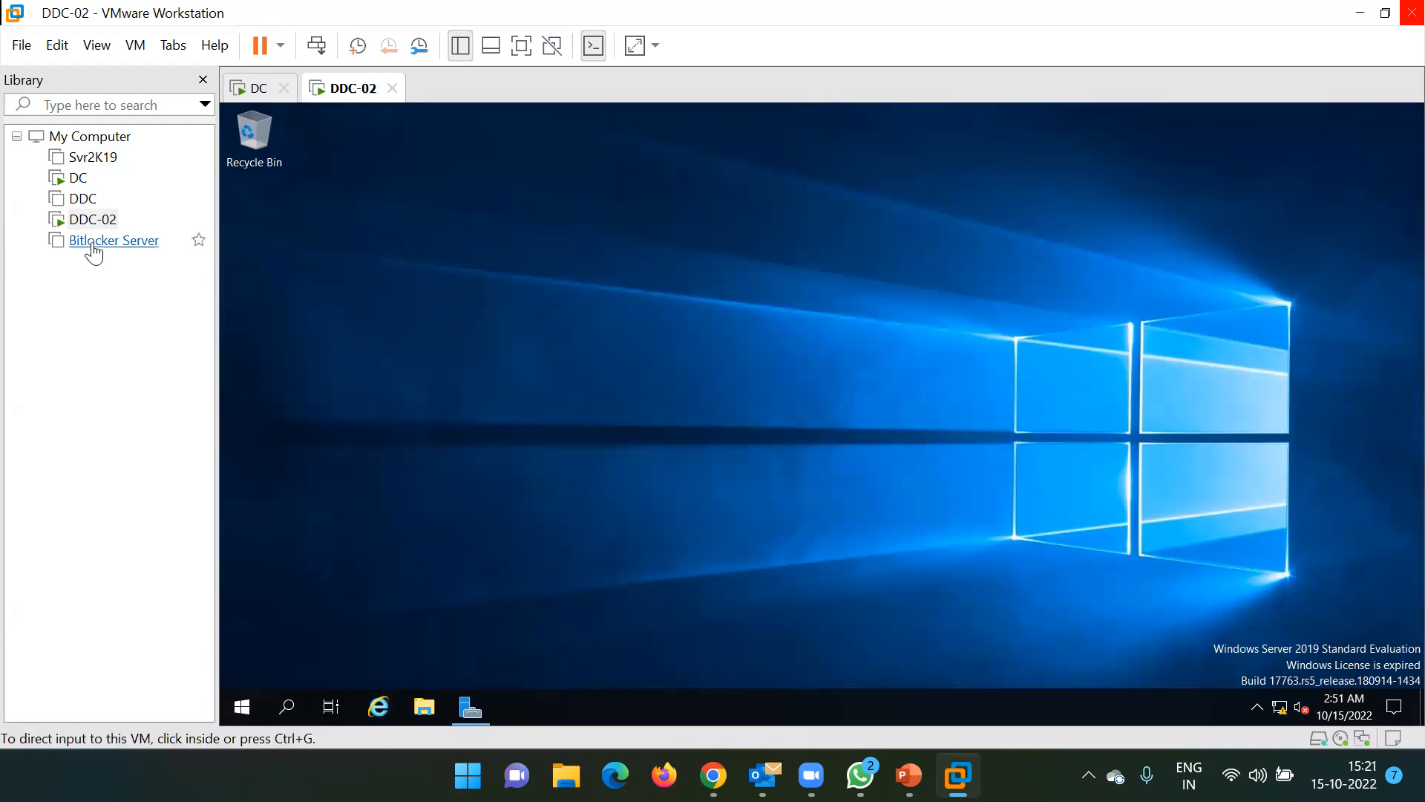
{"action": "right_click", "coordinate": [81, 222]}
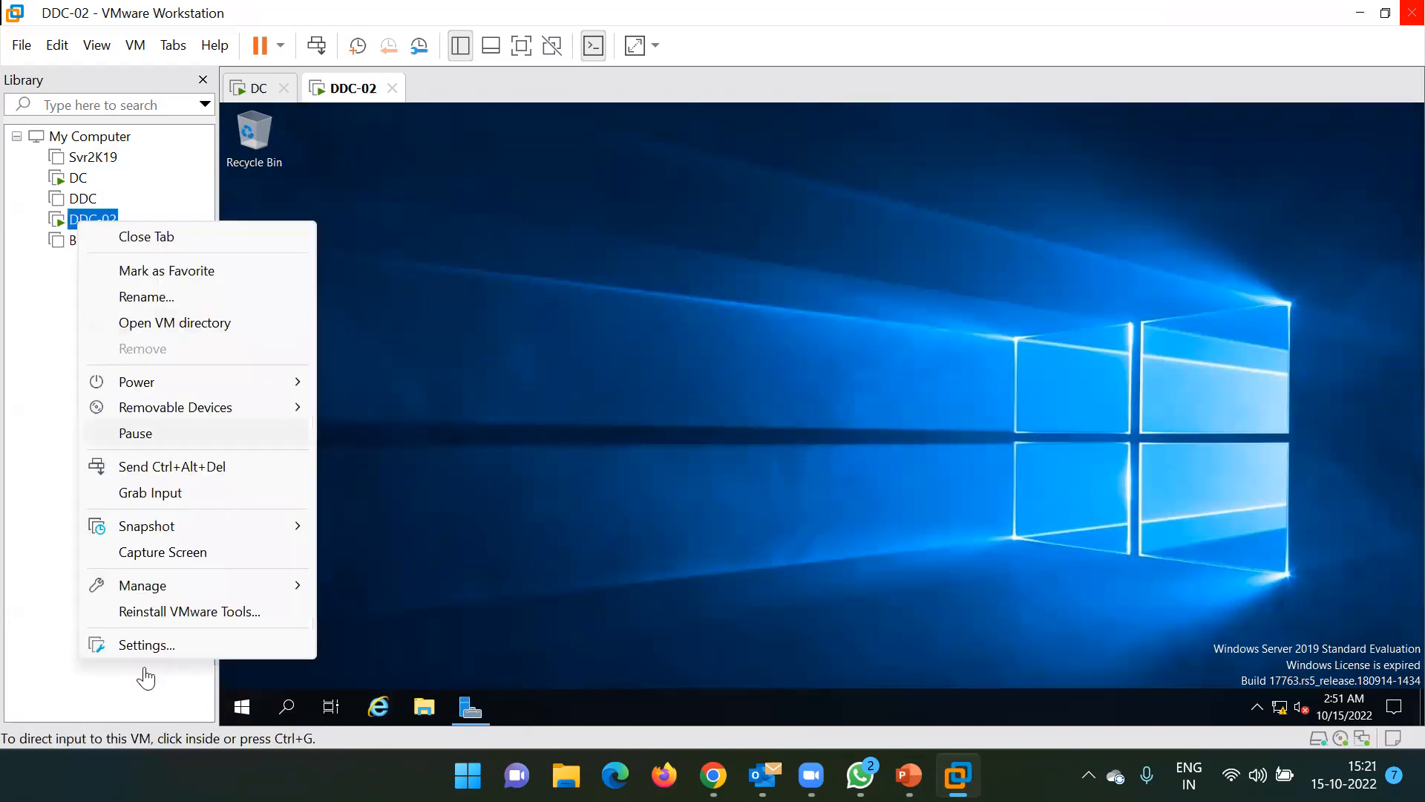
{"action": "left_click", "coordinate": [147, 644]}
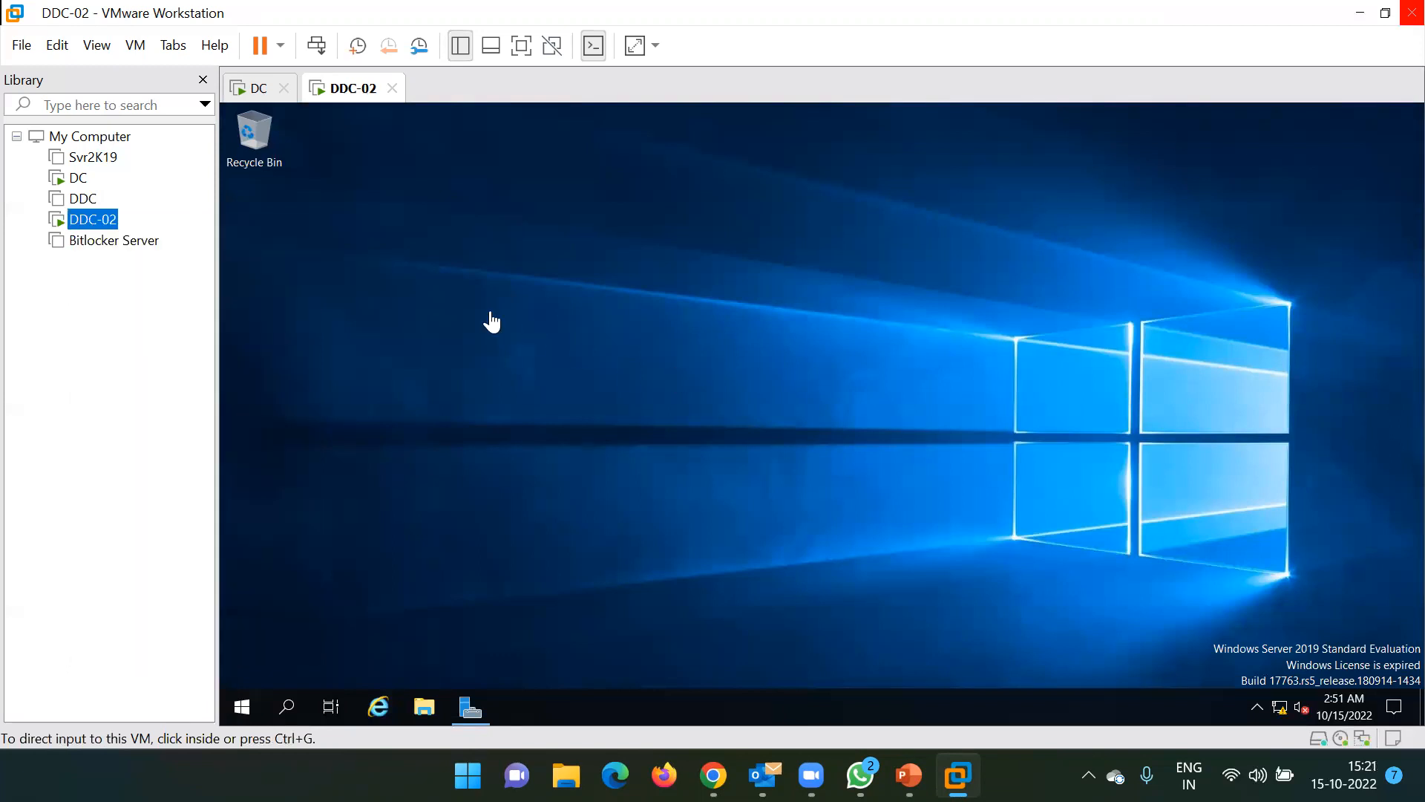
{"action": "left_click", "coordinate": [385, 156]}
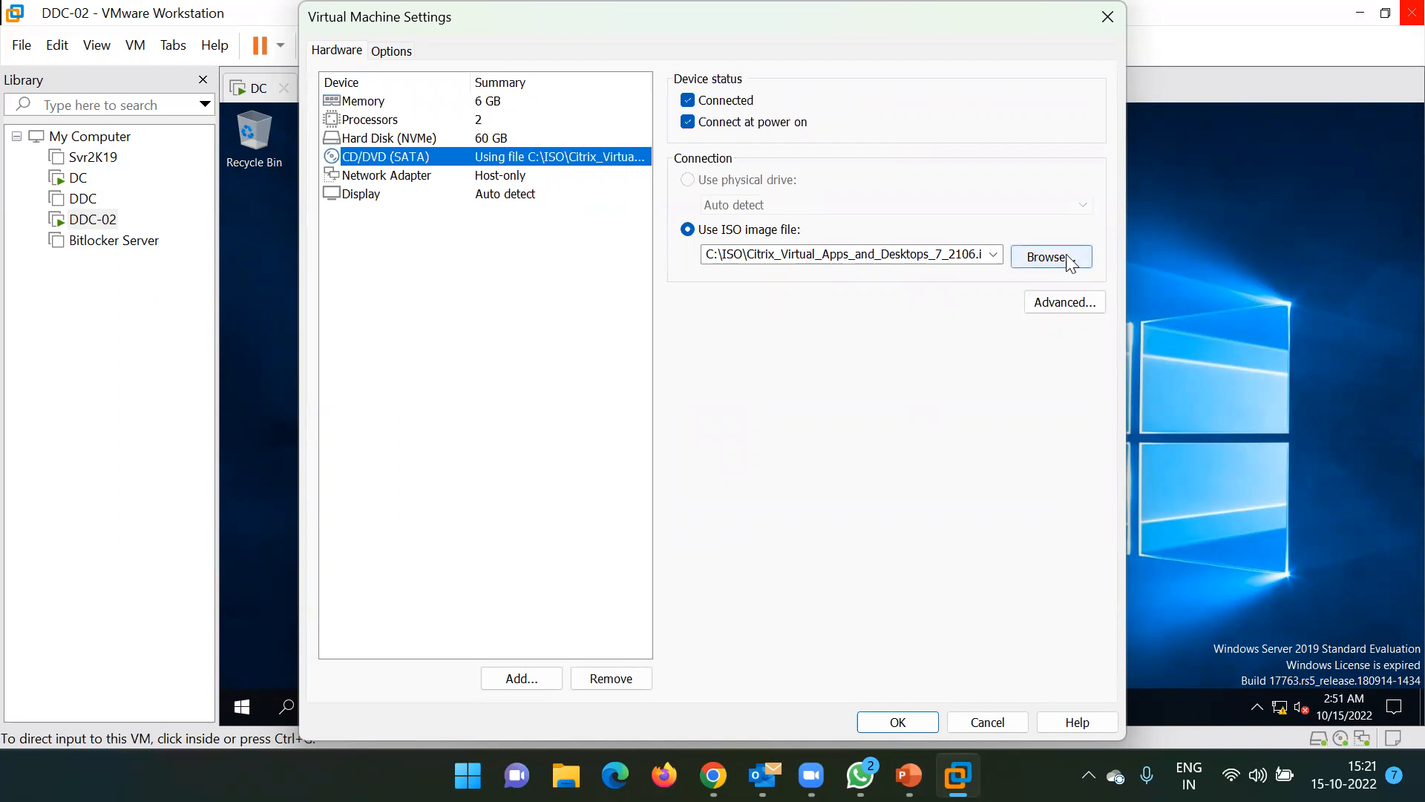
{"action": "left_click", "coordinate": [1109, 16]}
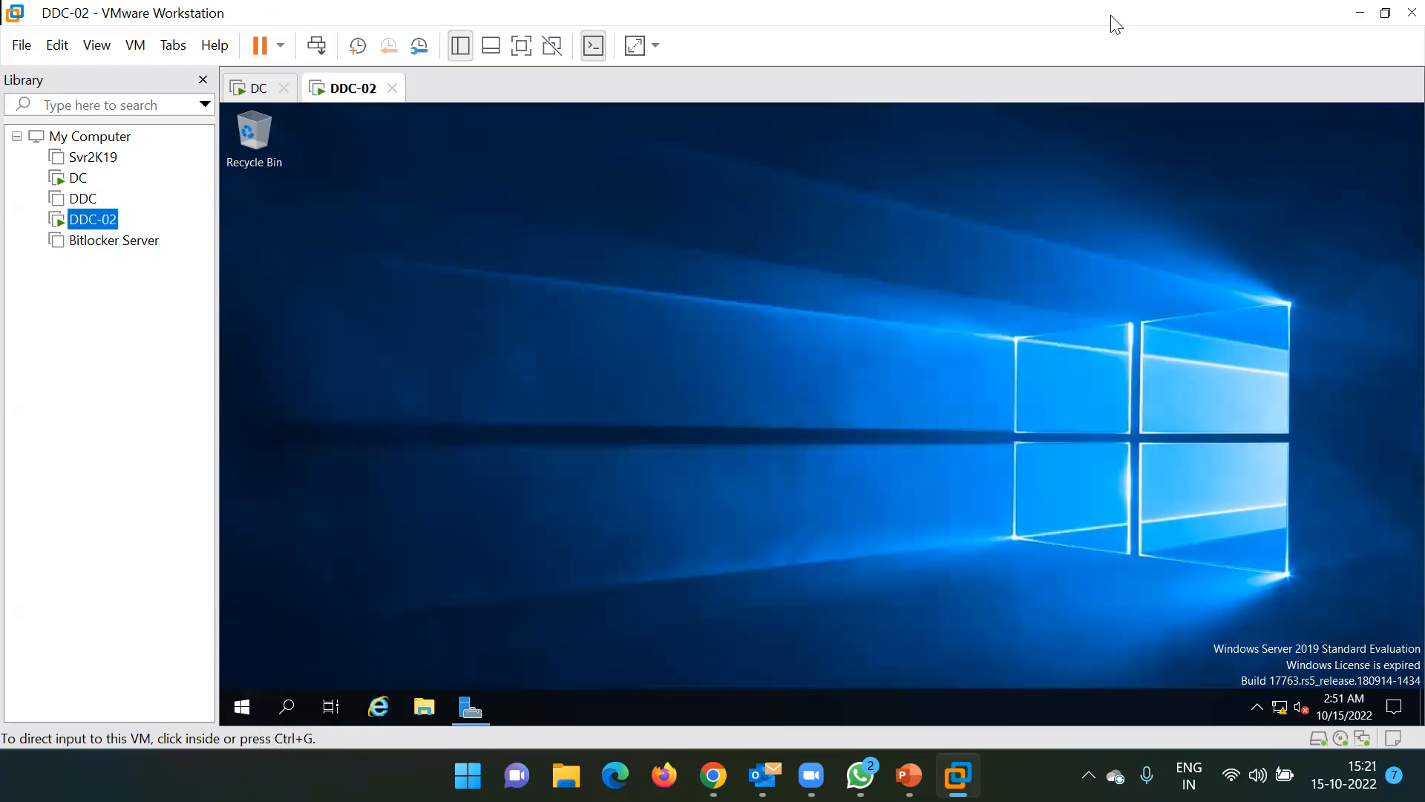
{"action": "right_click", "coordinate": [355, 89]}
{"action": "mouse_move", "coordinate": [504, 154]}
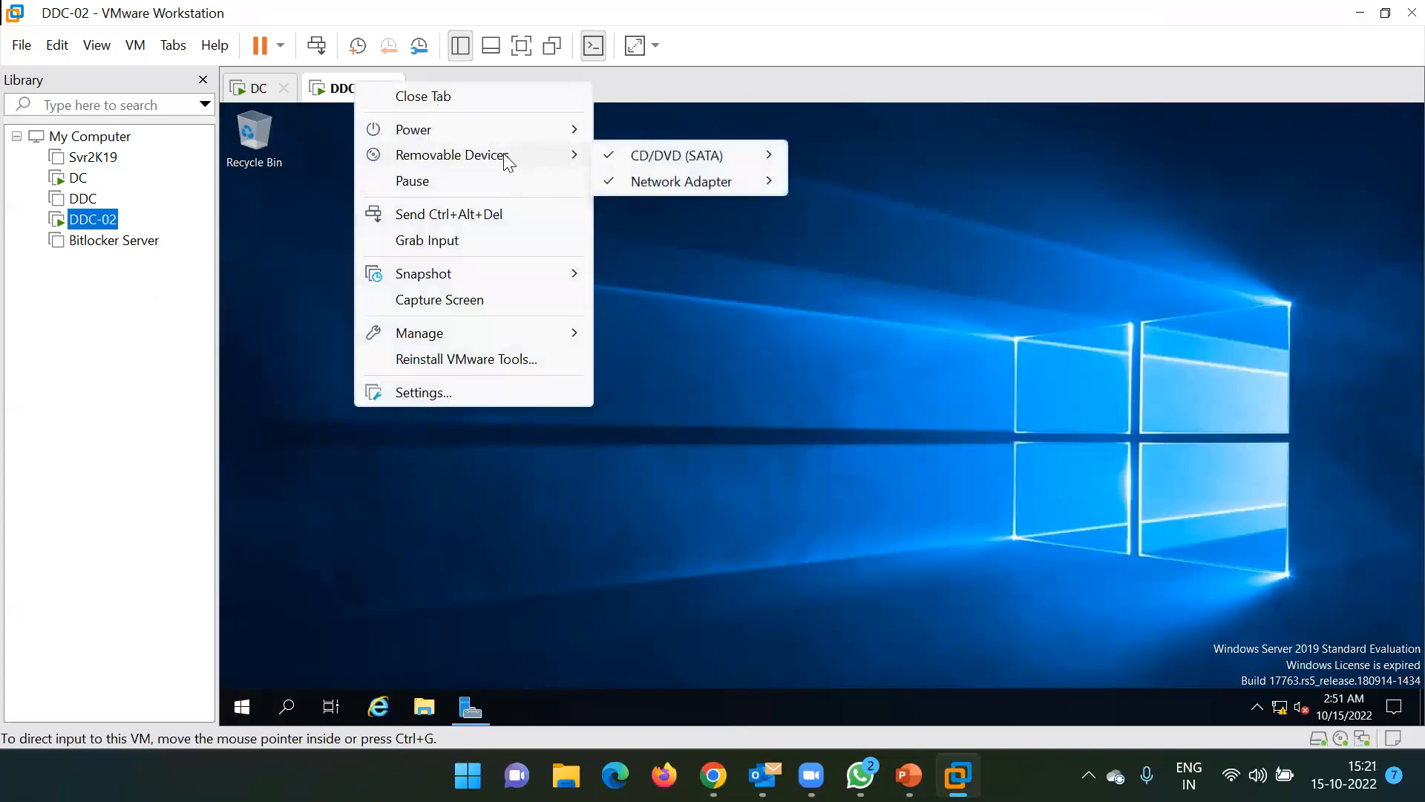
{"action": "mouse_move", "coordinate": [695, 156]}
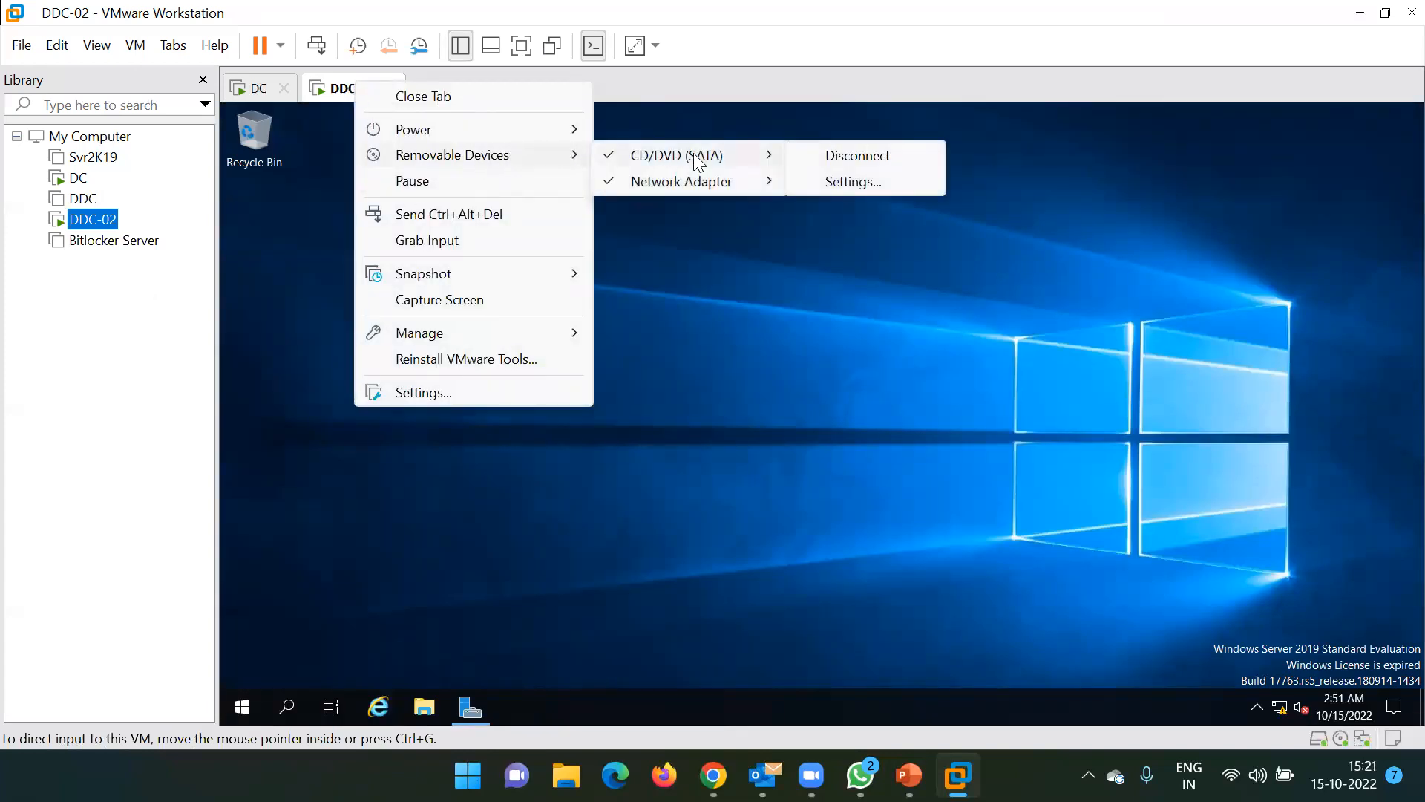
{"action": "left_click", "coordinate": [853, 182]}
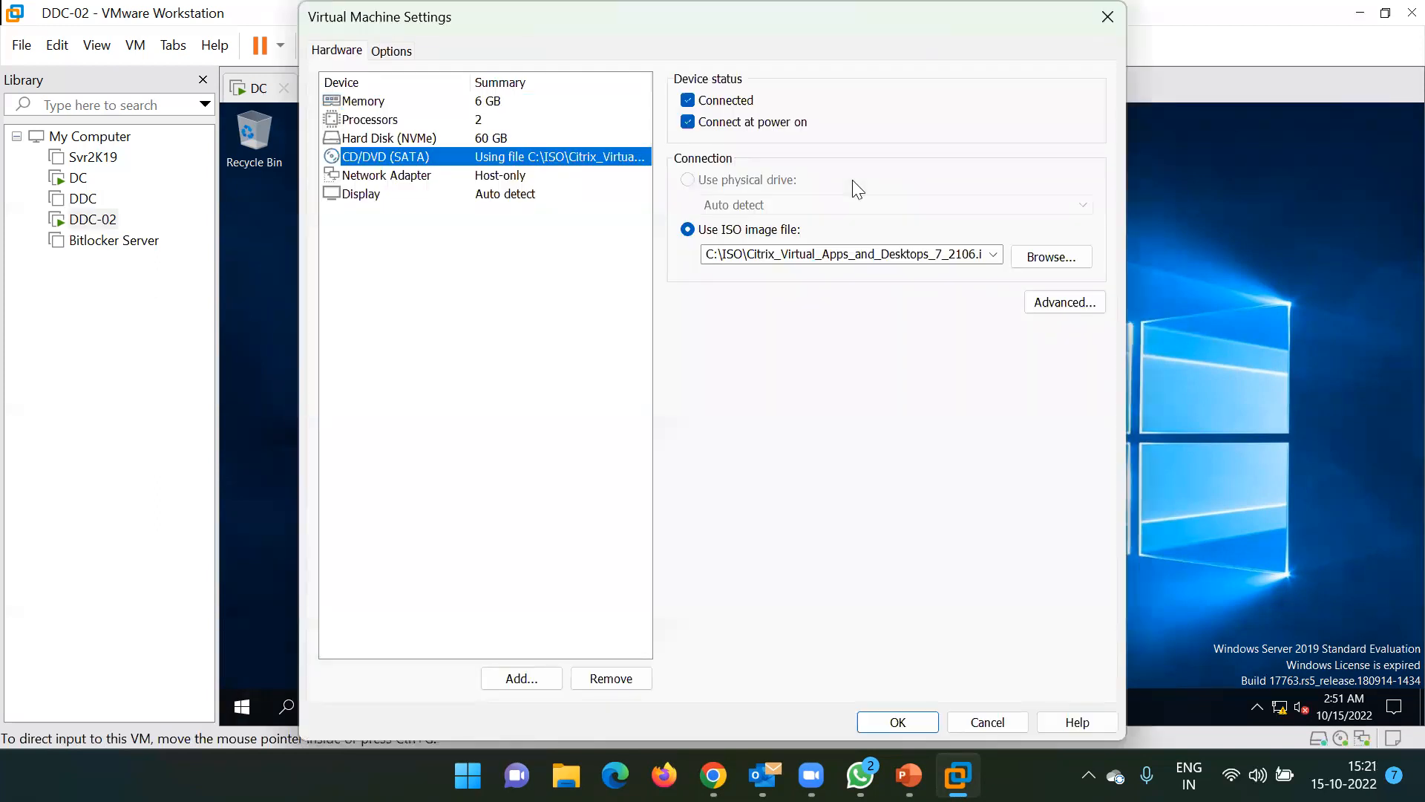
{"action": "left_click", "coordinate": [1114, 16]}
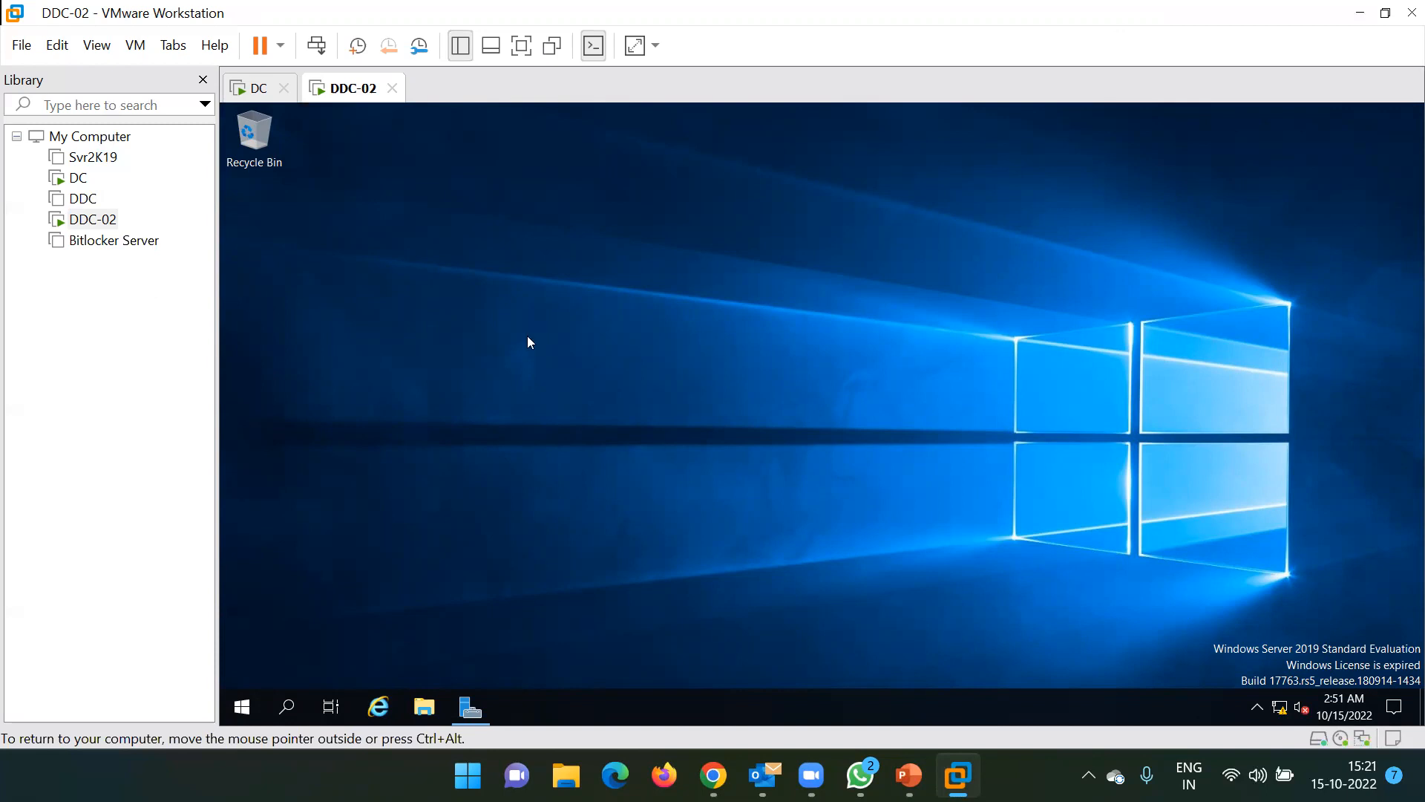
Add a second NAT network adapter to DDC-02 alongside its host-only adapter
{"action": "right_click", "coordinate": [358, 98]}
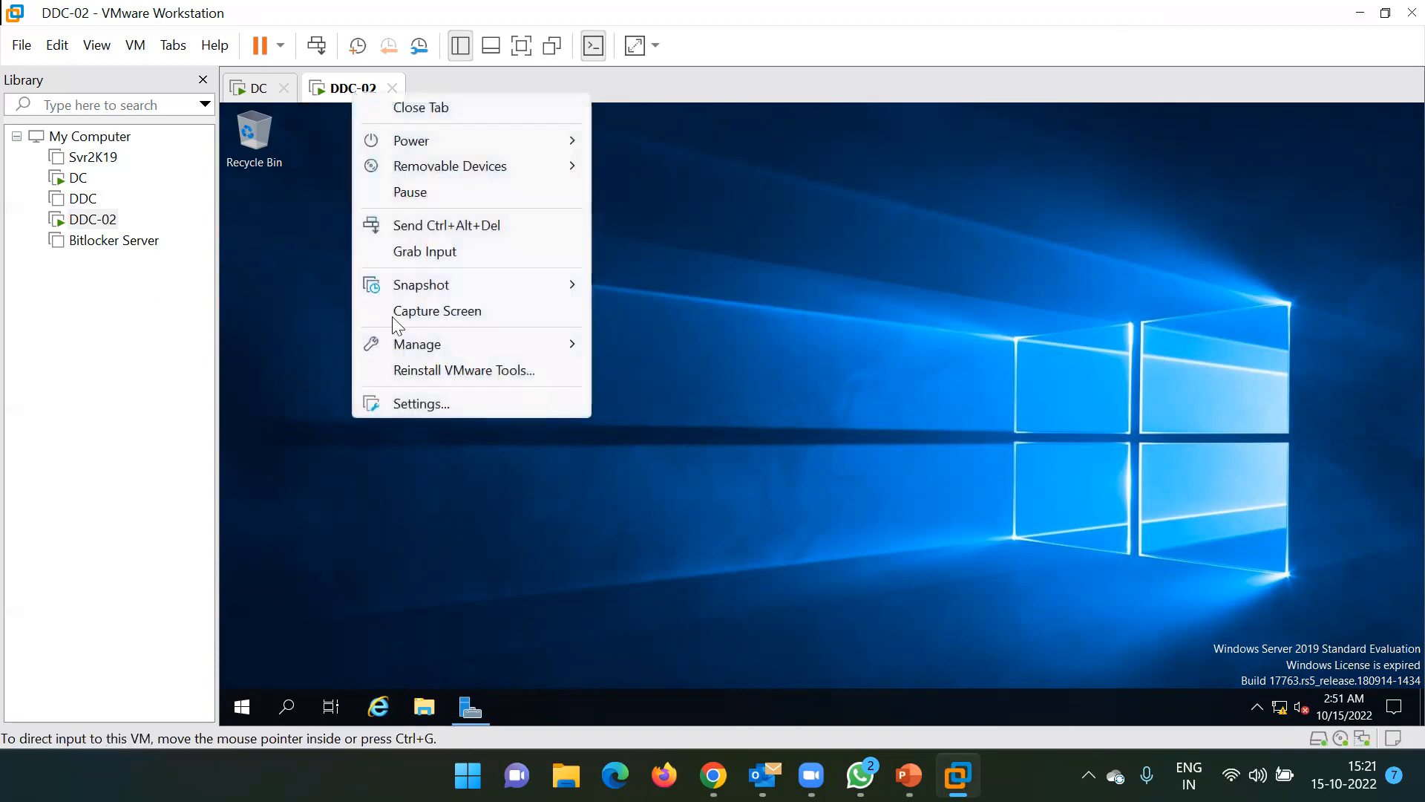
{"action": "left_click", "coordinate": [417, 406]}
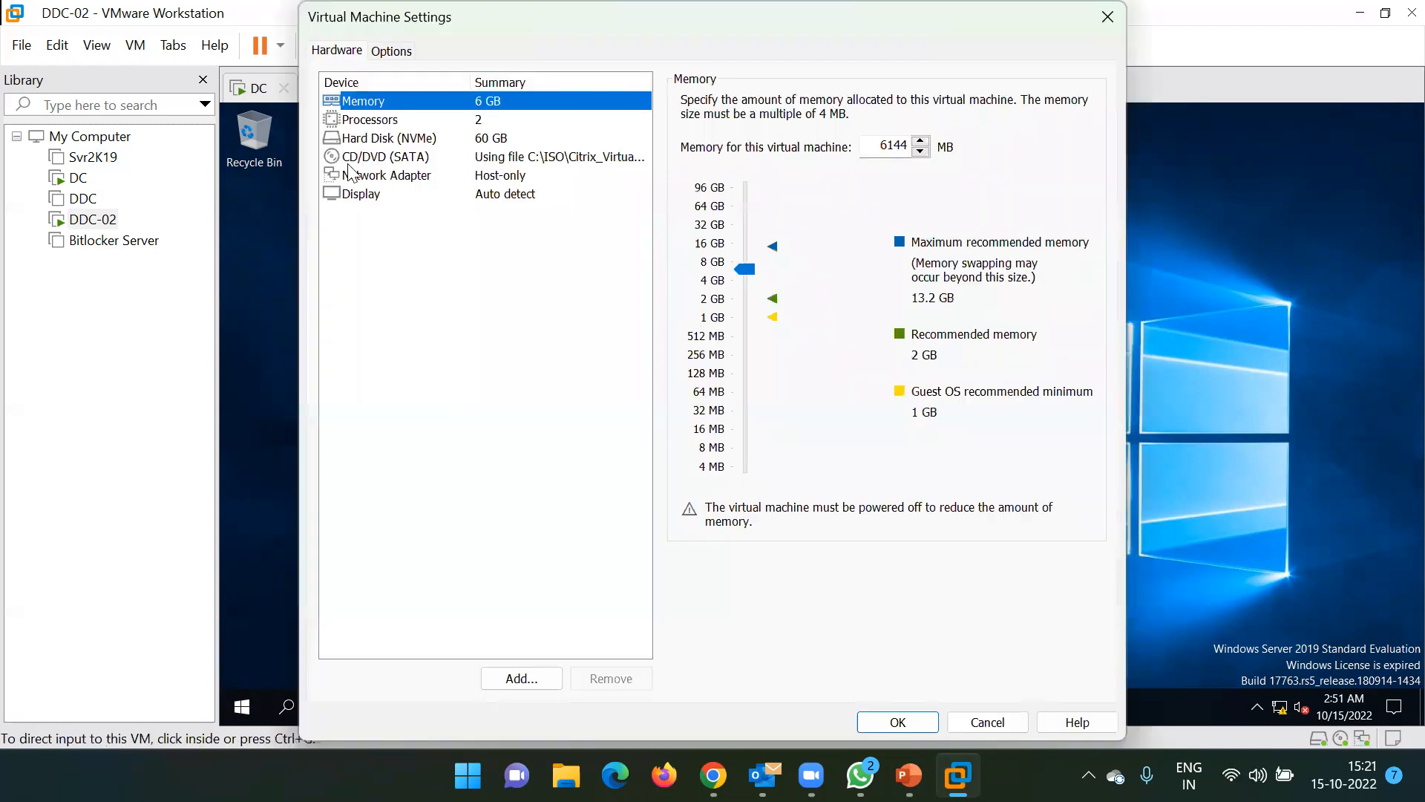
{"action": "left_click", "coordinate": [369, 175]}
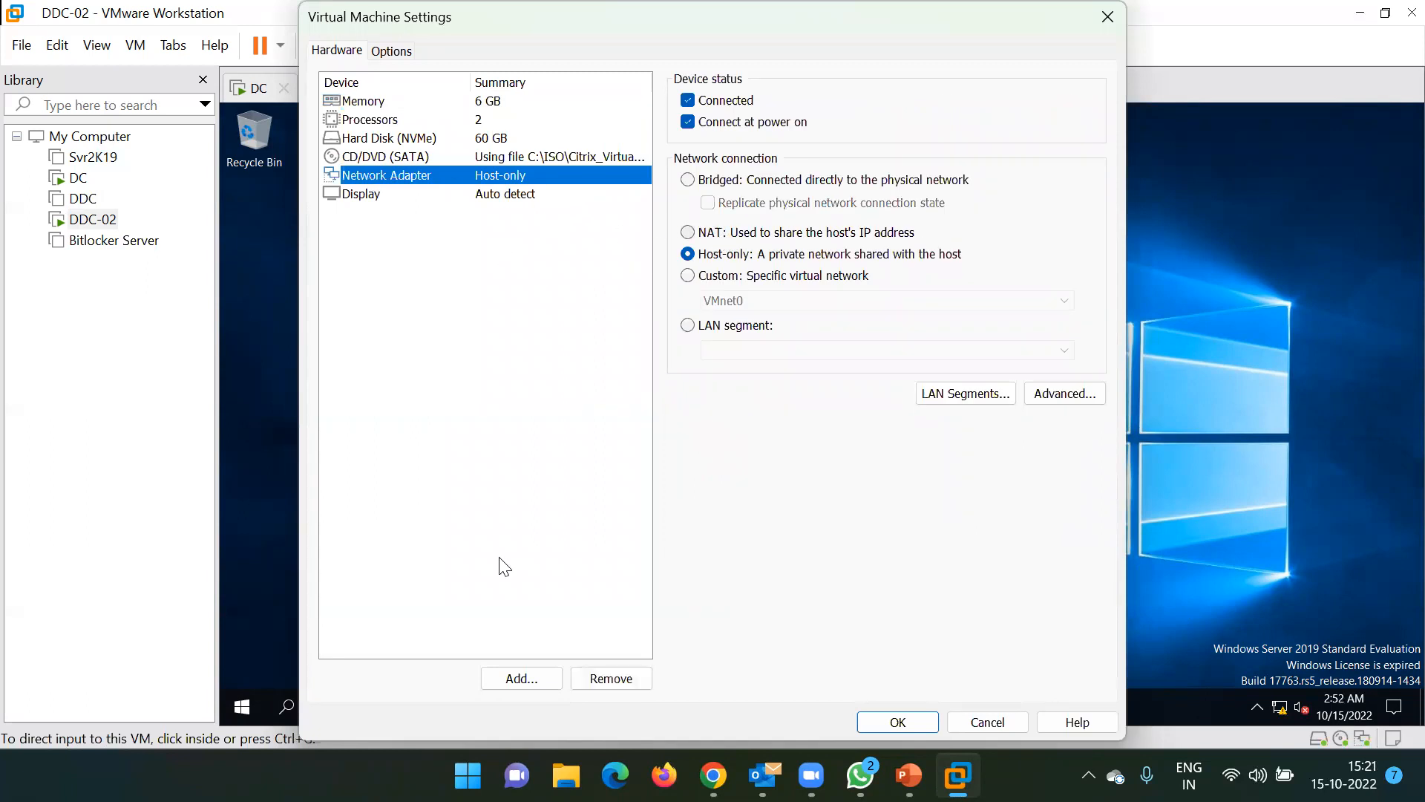
{"action": "left_click", "coordinate": [522, 678]}
{"action": "left_click", "coordinate": [531, 333]}
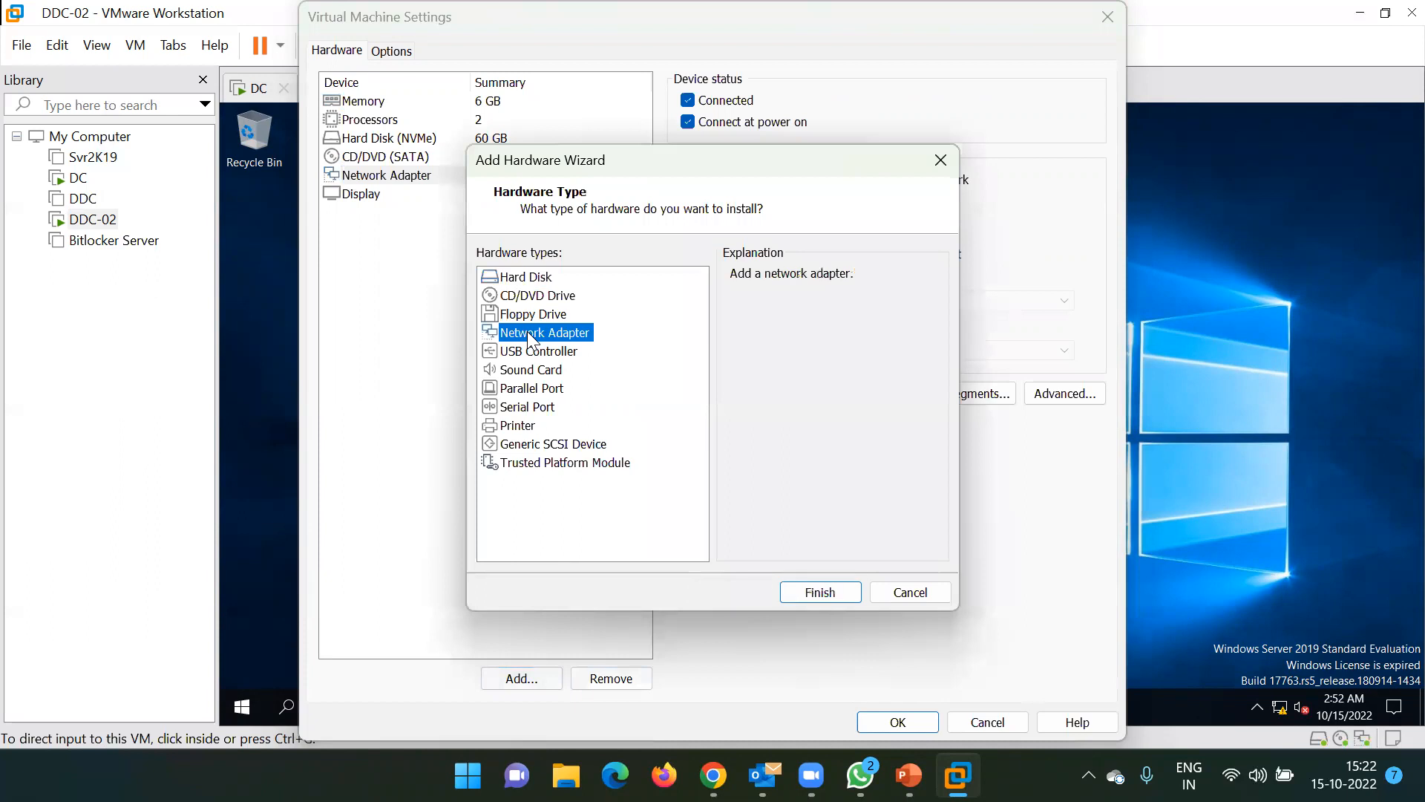
{"action": "left_click", "coordinate": [820, 593]}
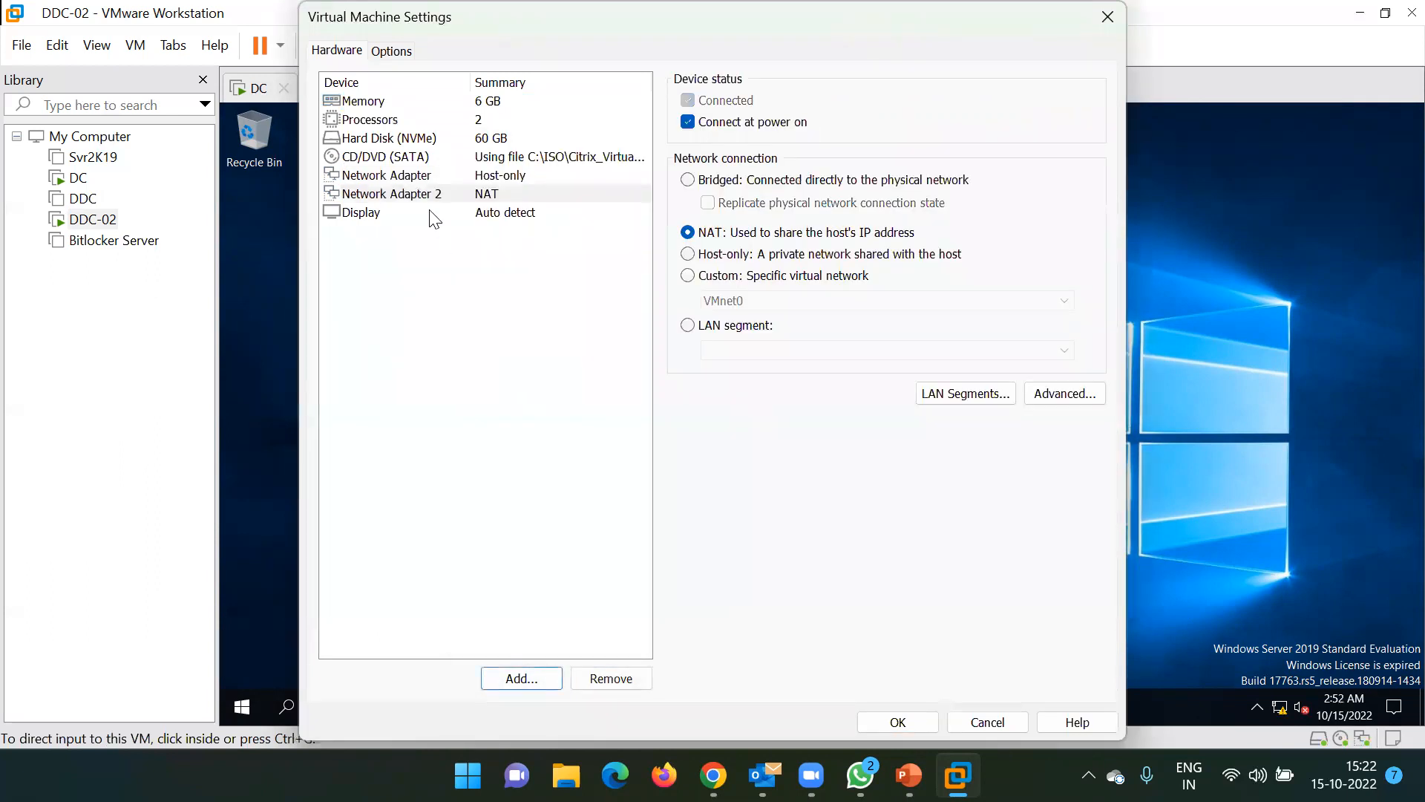
{"action": "left_click", "coordinate": [413, 196]}
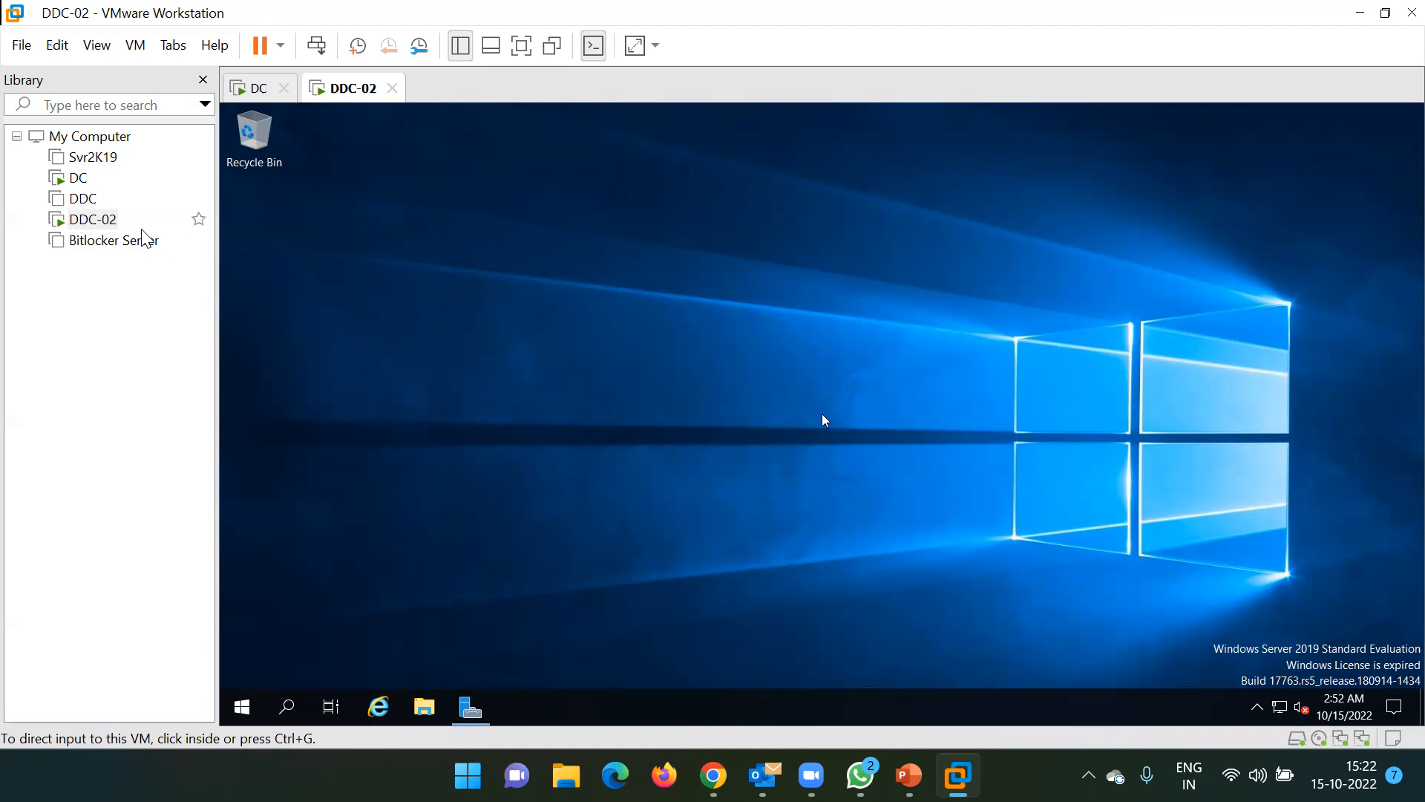
Open the Svr2K19 tab from the Library, then return to the DDC-02 guest desktop
{"action": "left_click", "coordinate": [86, 158]}
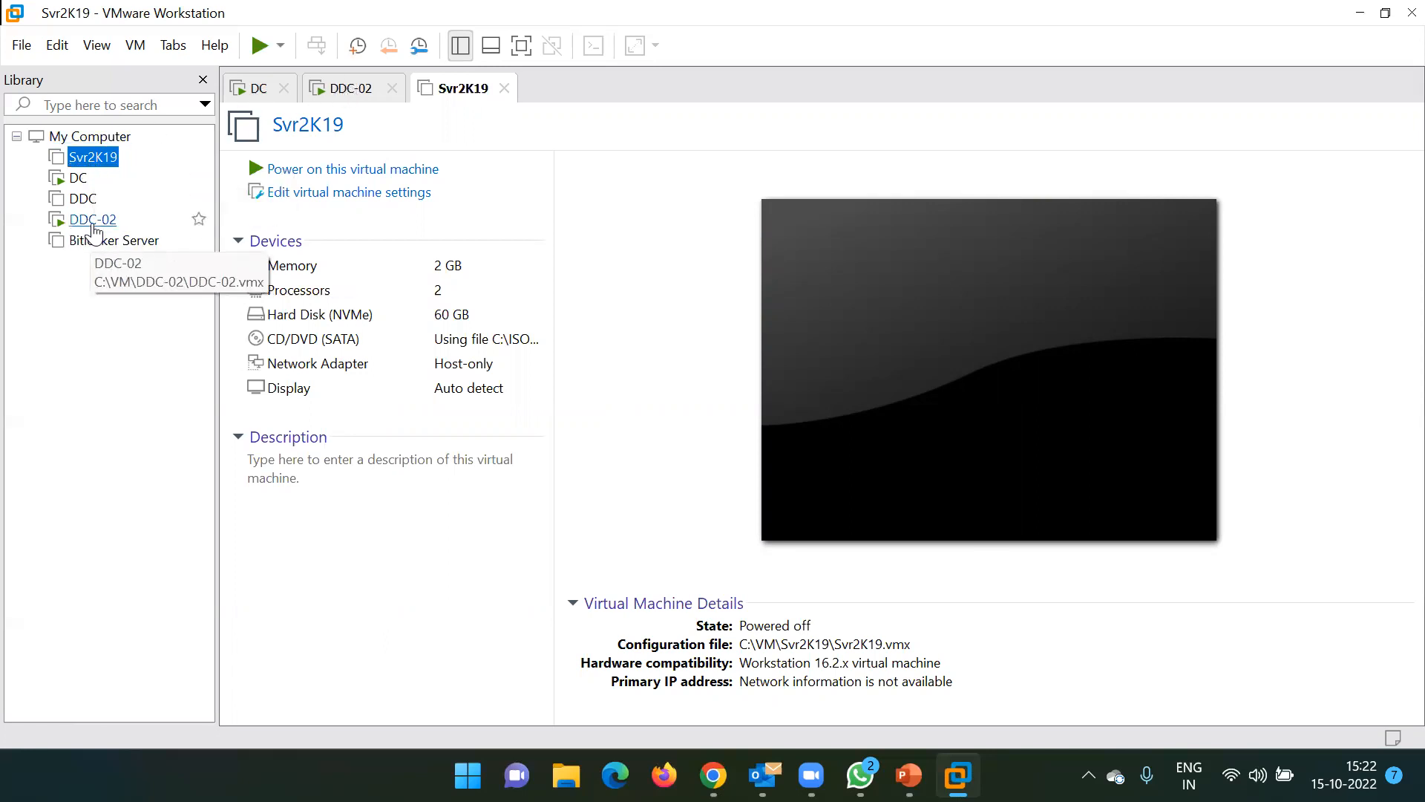
{"action": "left_click", "coordinate": [89, 221]}
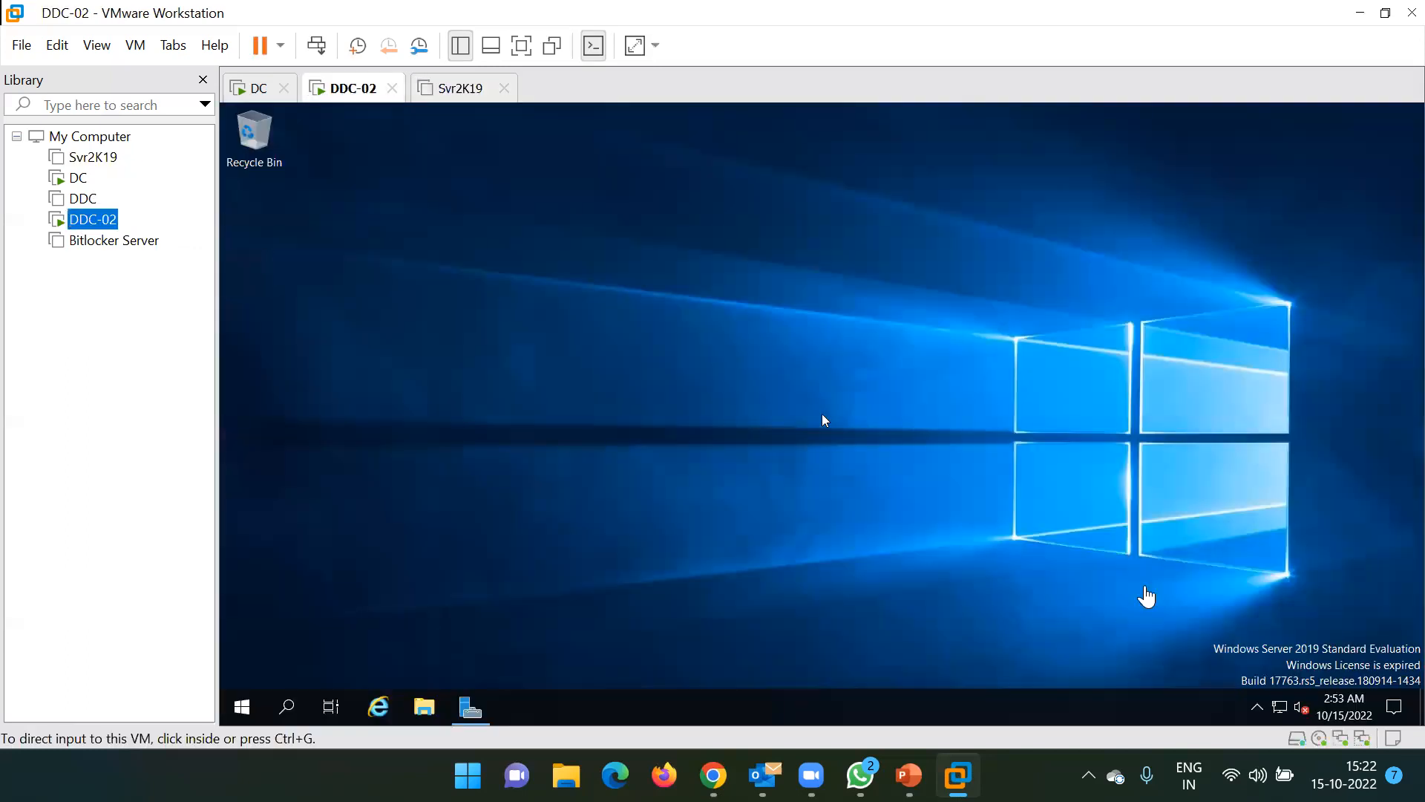
{"action": "left_click", "coordinate": [1331, 558]}
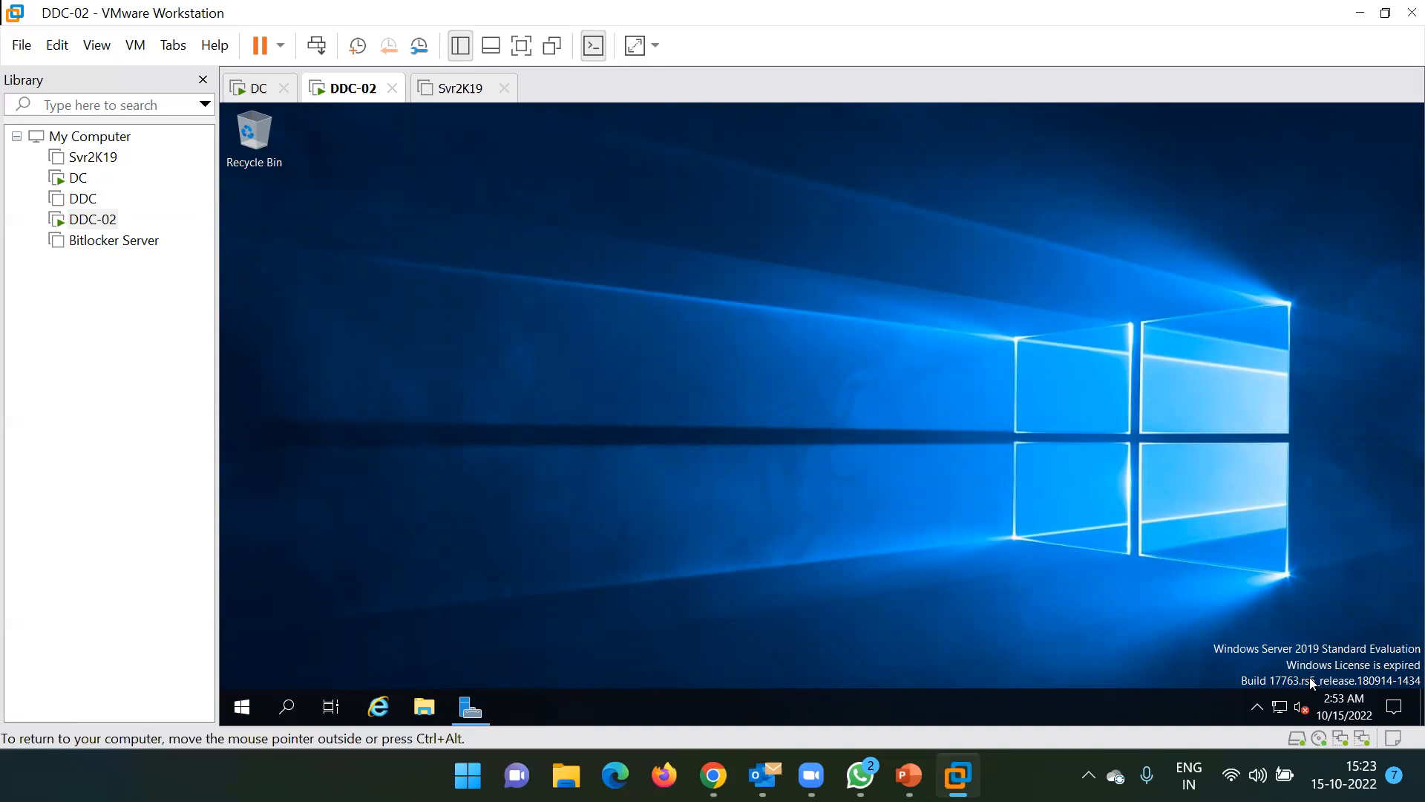
{"action": "right_click", "coordinate": [828, 392]}
Browse DDC-02's Server Manager pages: Local Server, All Servers, Dashboard, then Local Server again
{"action": "left_click", "coordinate": [595, 398]}
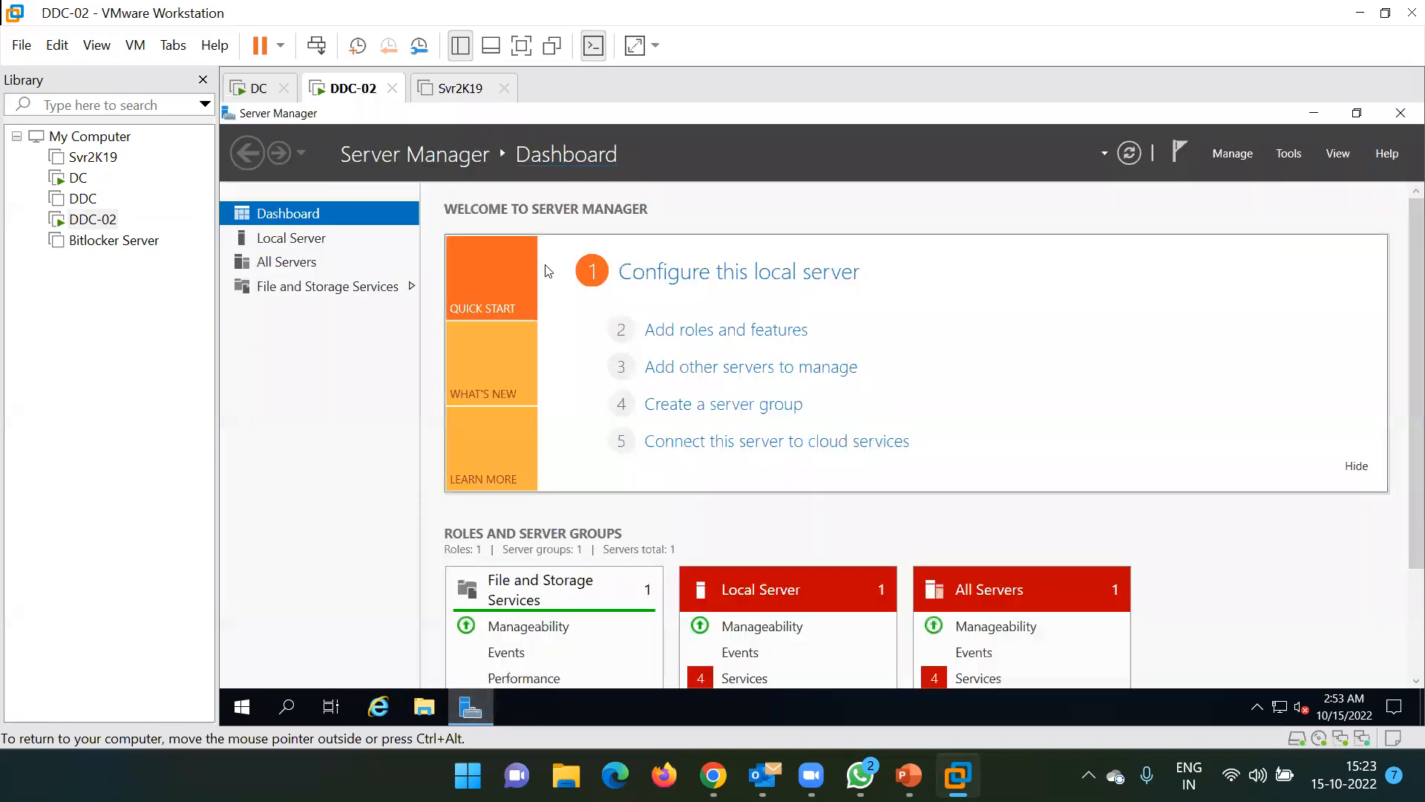
{"action": "left_click", "coordinate": [301, 242]}
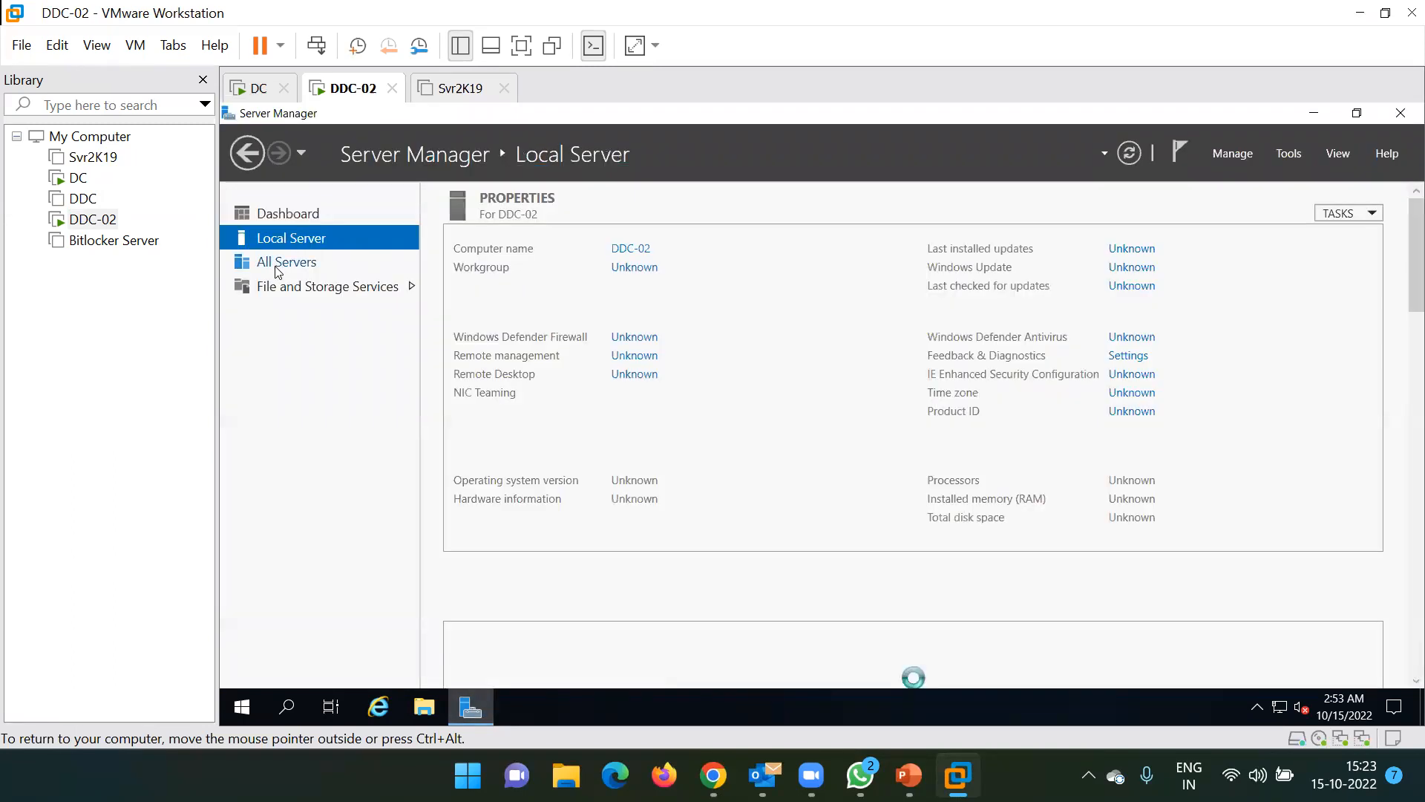
{"action": "left_click", "coordinate": [276, 267]}
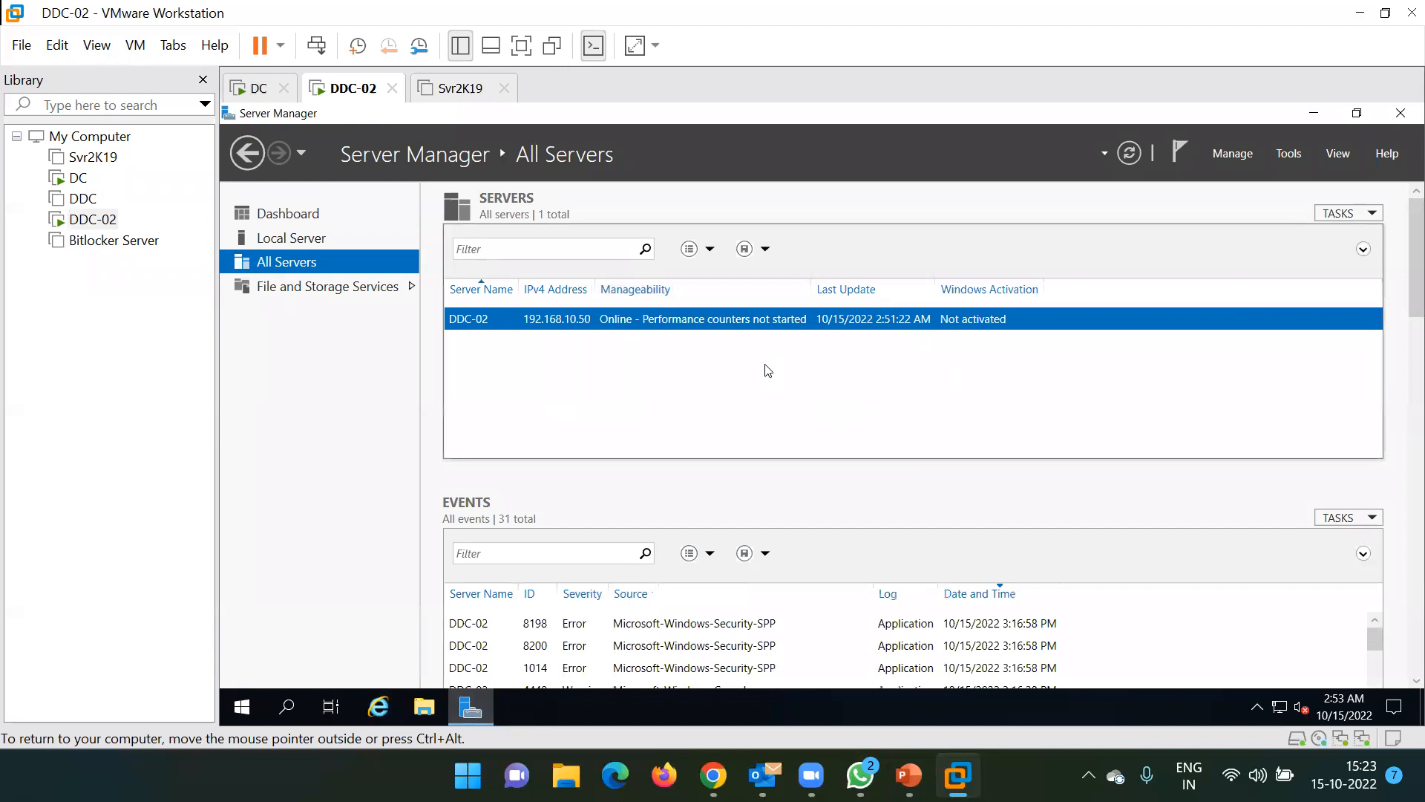
{"action": "left_click", "coordinate": [285, 222]}
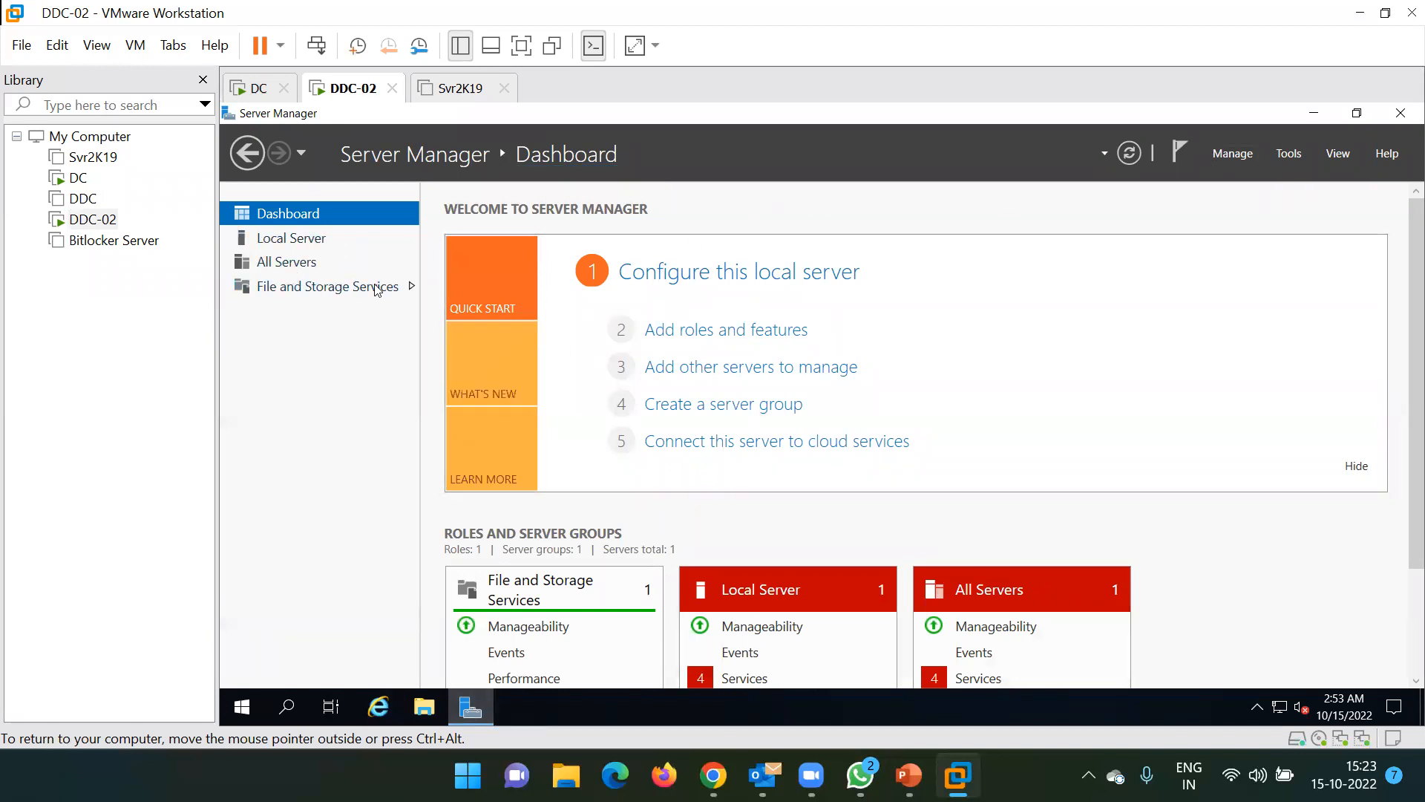
{"action": "left_click", "coordinate": [315, 241]}
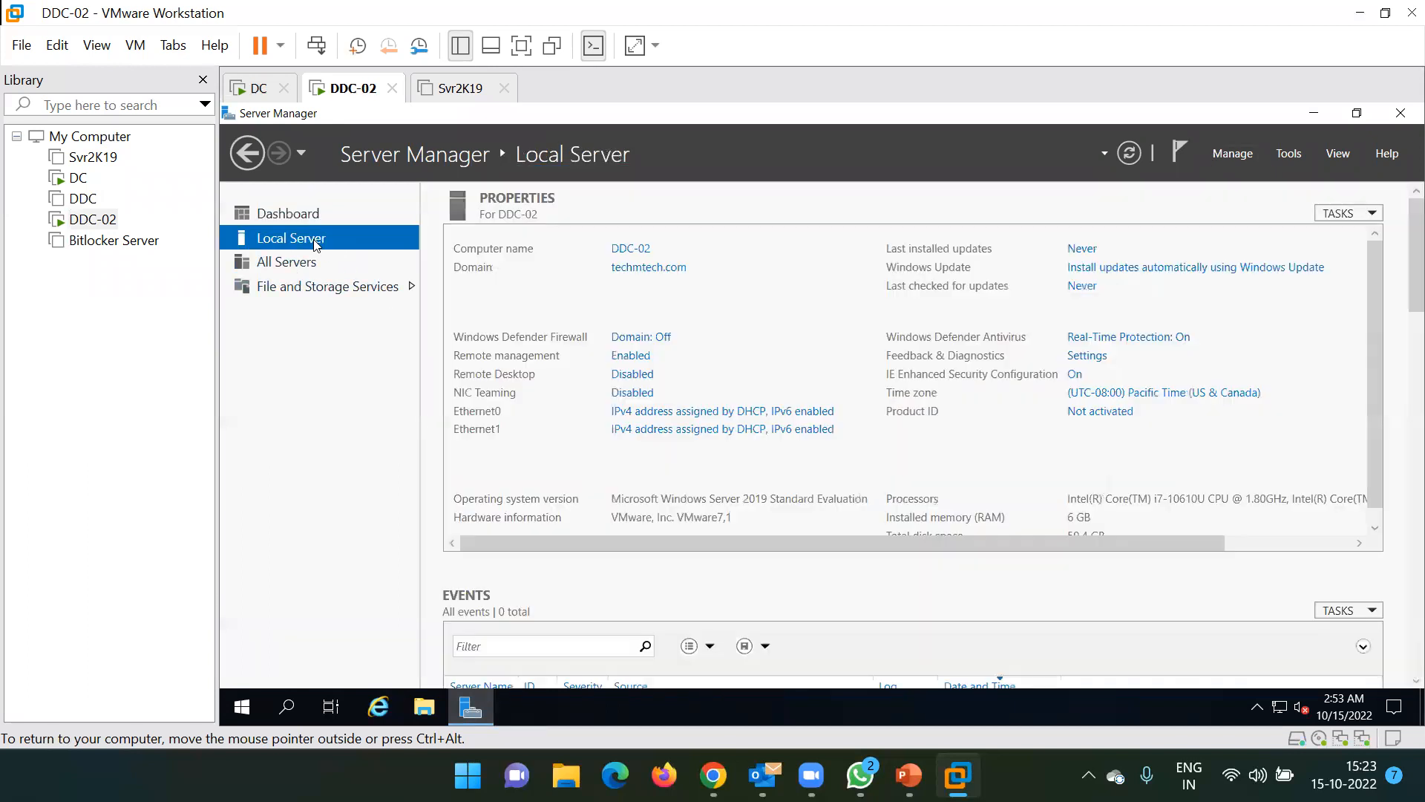
Check the Product ID activation status, cancel the key dialog, and minimize Server Manager
{"action": "left_click", "coordinate": [1086, 414]}
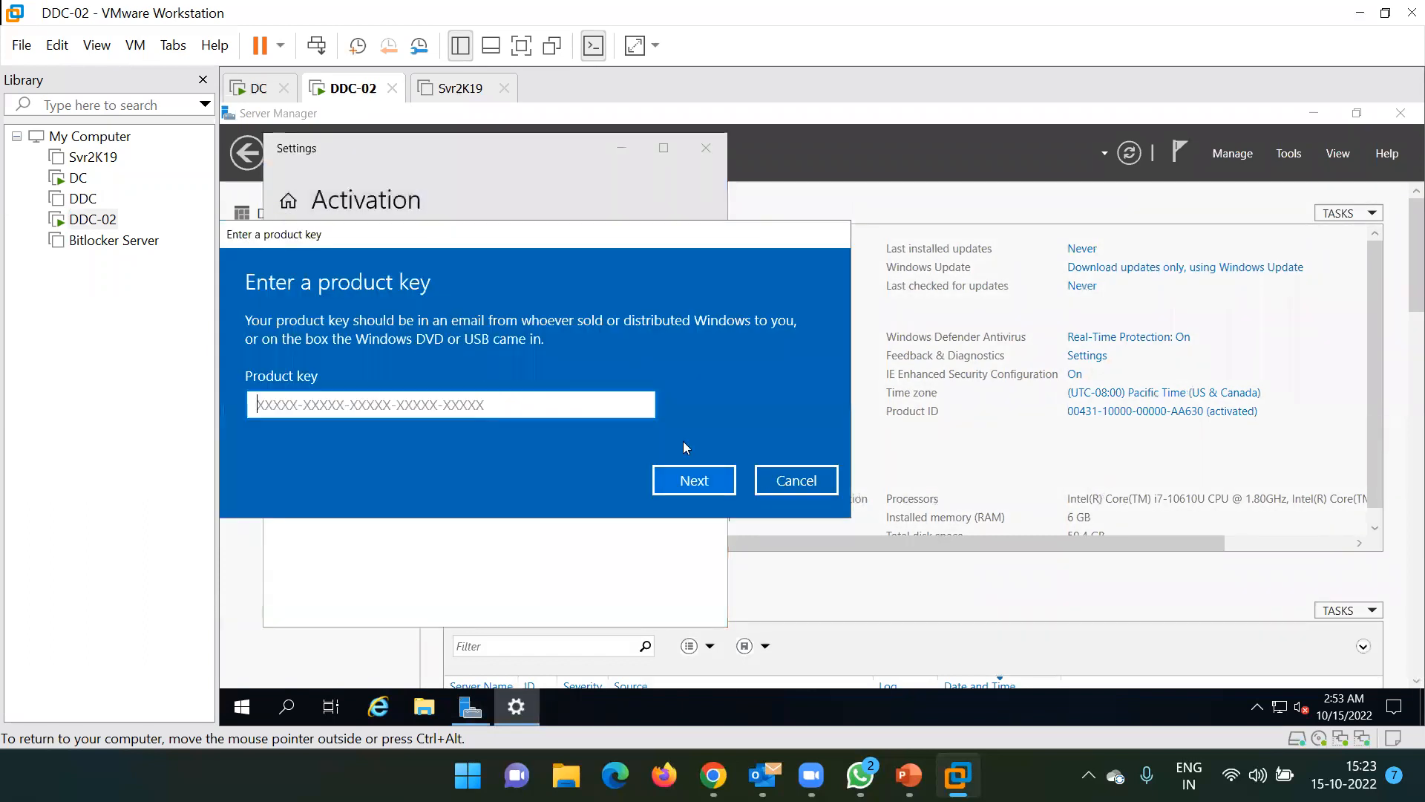
{"action": "left_click", "coordinate": [790, 481]}
{"action": "left_click", "coordinate": [714, 147]}
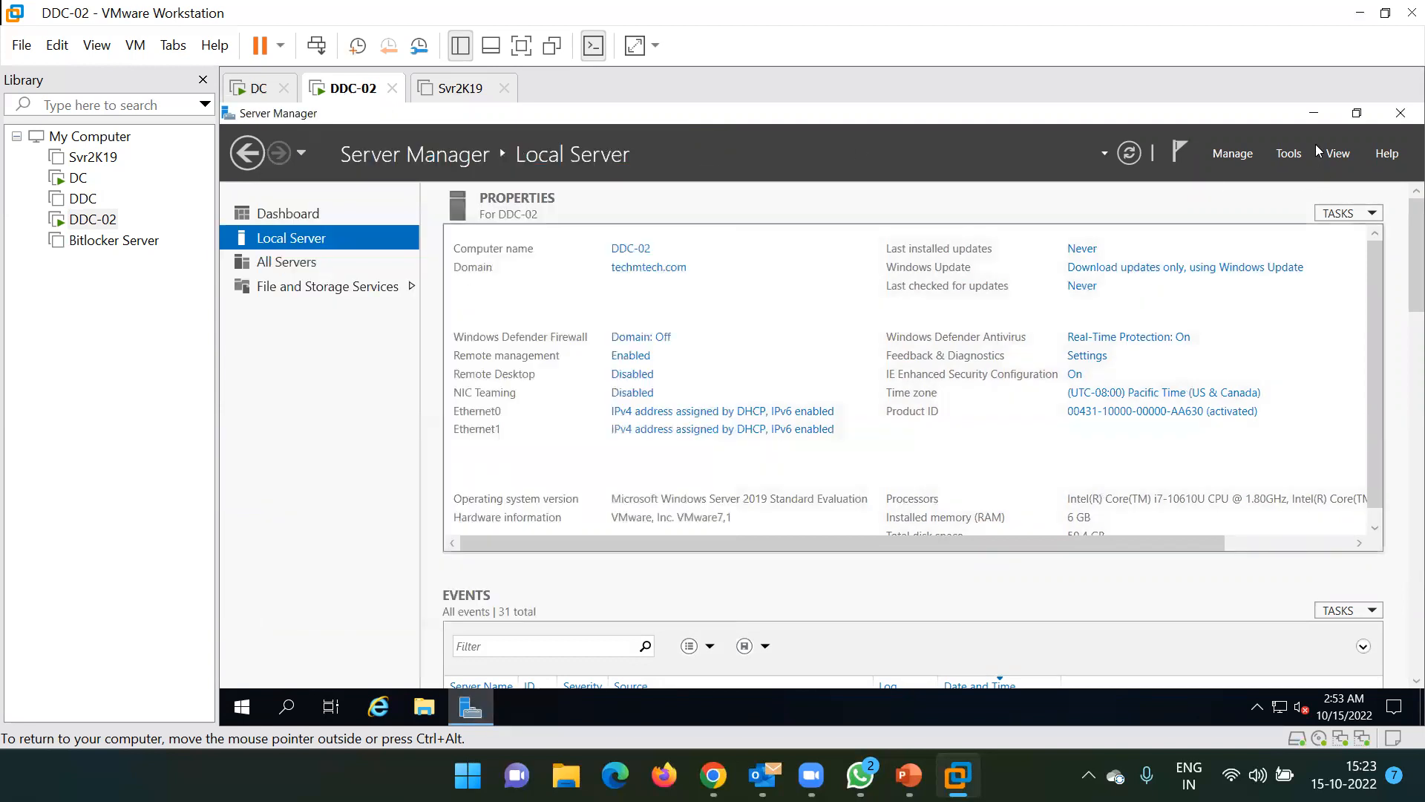
{"action": "left_click", "coordinate": [1312, 112]}
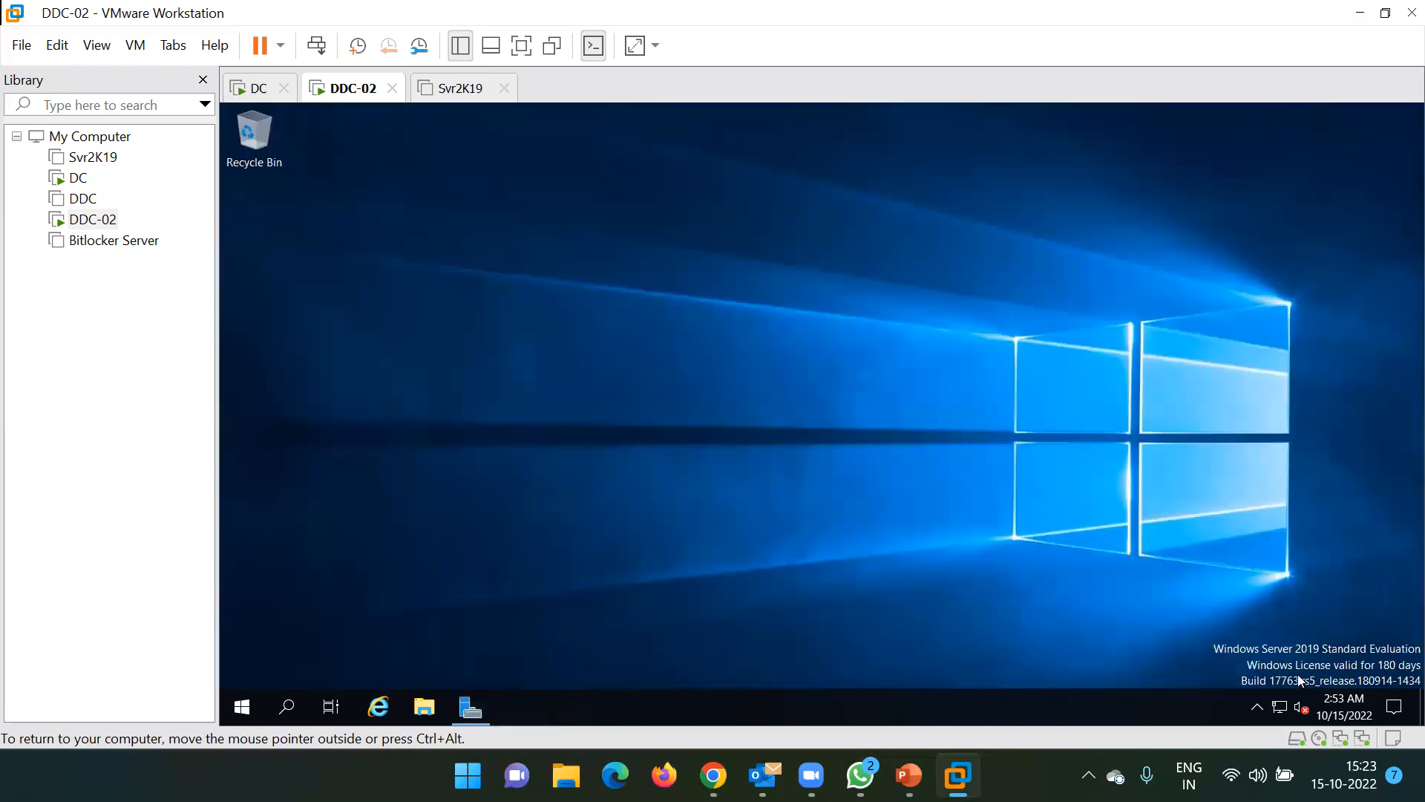
Close the Svr2K19 tab, leaving only the DC and DDC-02 tabs
{"action": "left_click_drag", "start_coordinate": [1211, 628], "coordinate": [1402, 694]}
{"action": "left_click", "coordinate": [460, 89]}
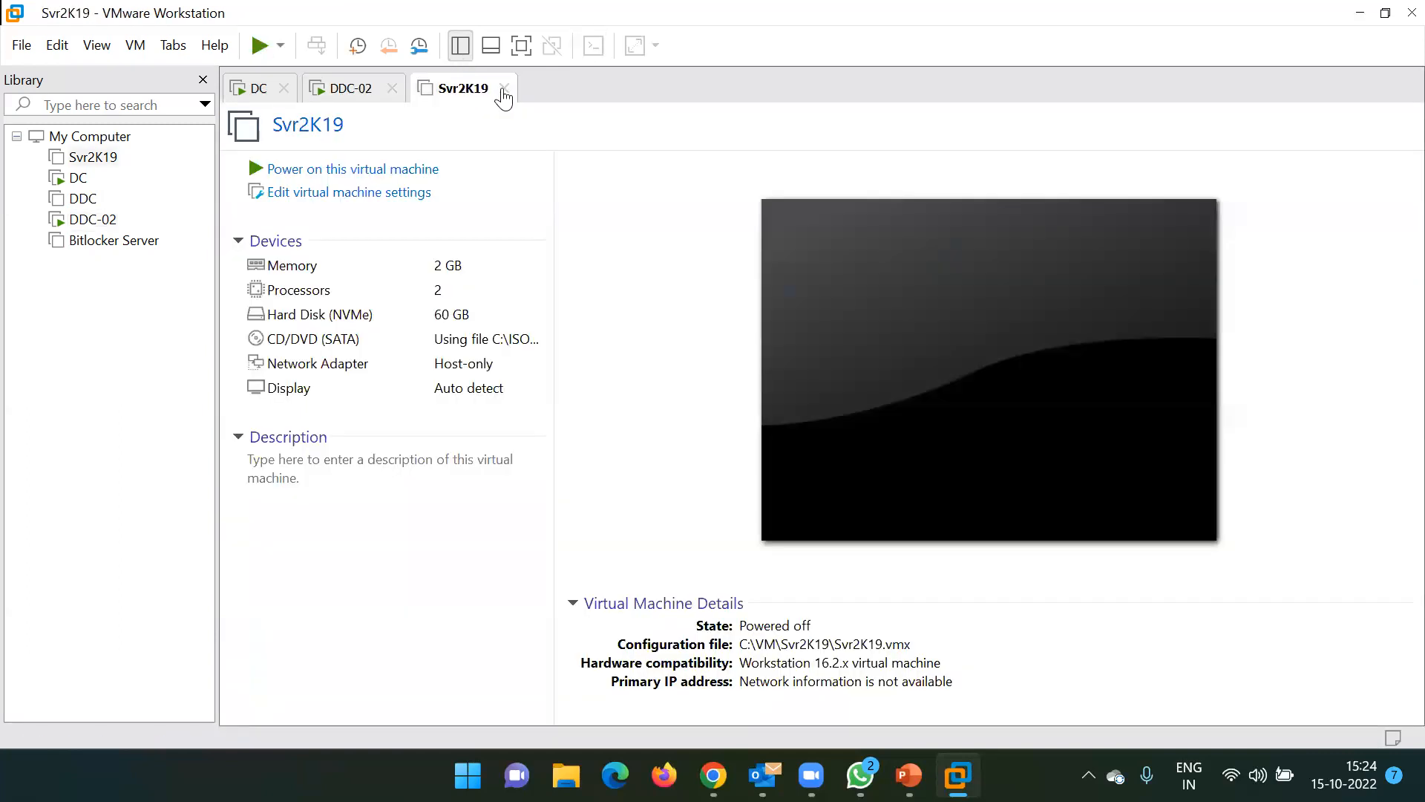
{"action": "left_click", "coordinate": [504, 89]}
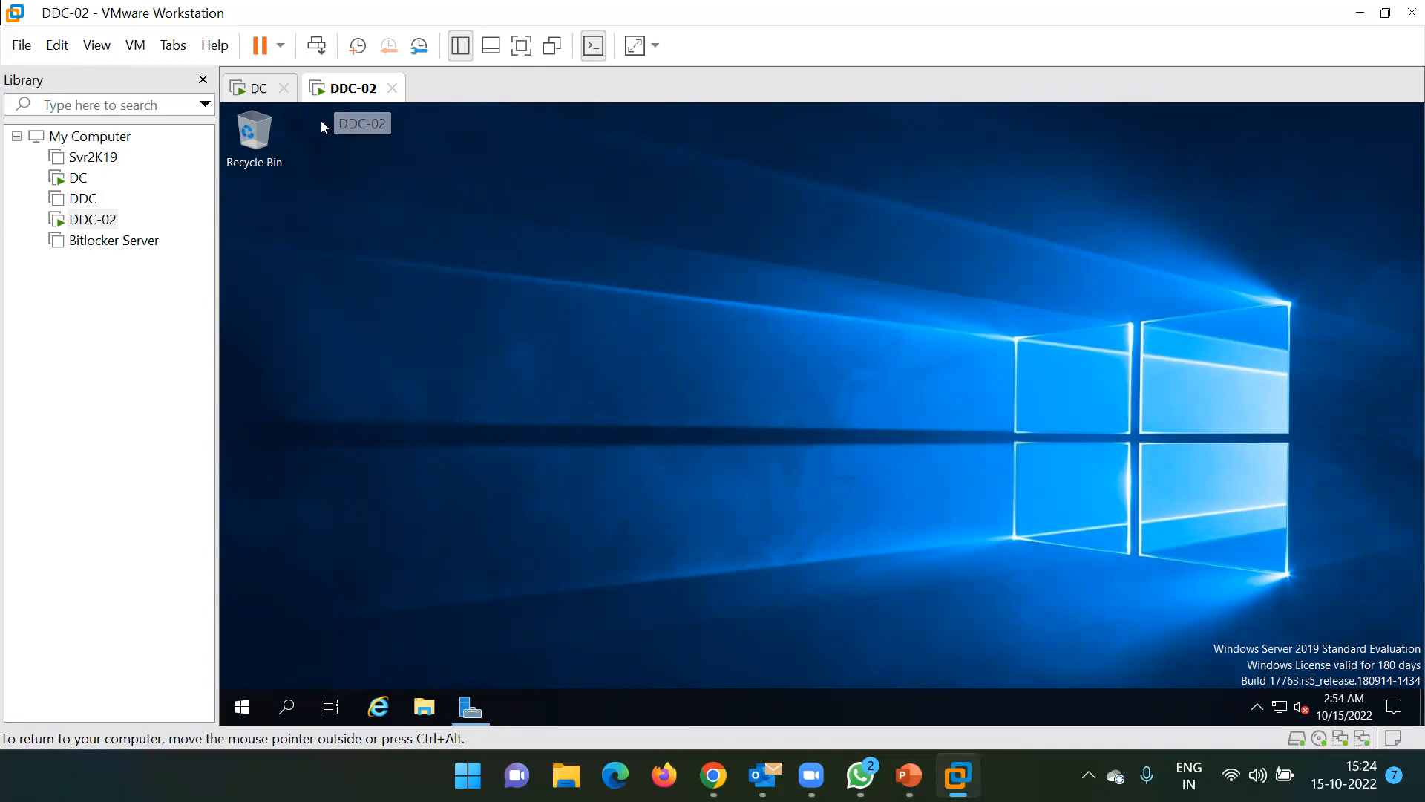
Reopen the Svr2K19 tab from the Library, then reselect DDC-02
{"action": "right_click", "coordinate": [90, 220]}
{"action": "mouse_move", "coordinate": [224, 522]}
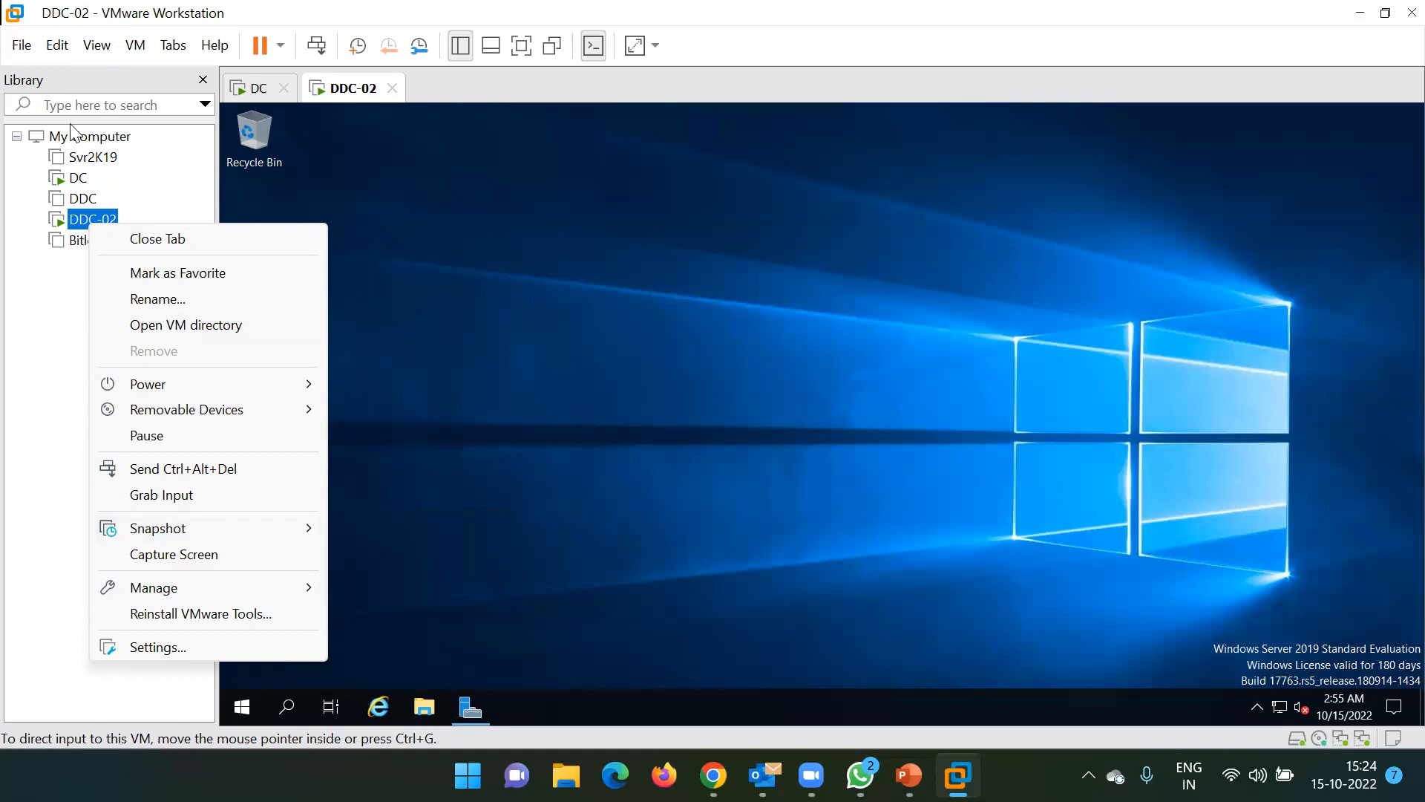
{"action": "left_click", "coordinate": [75, 158]}
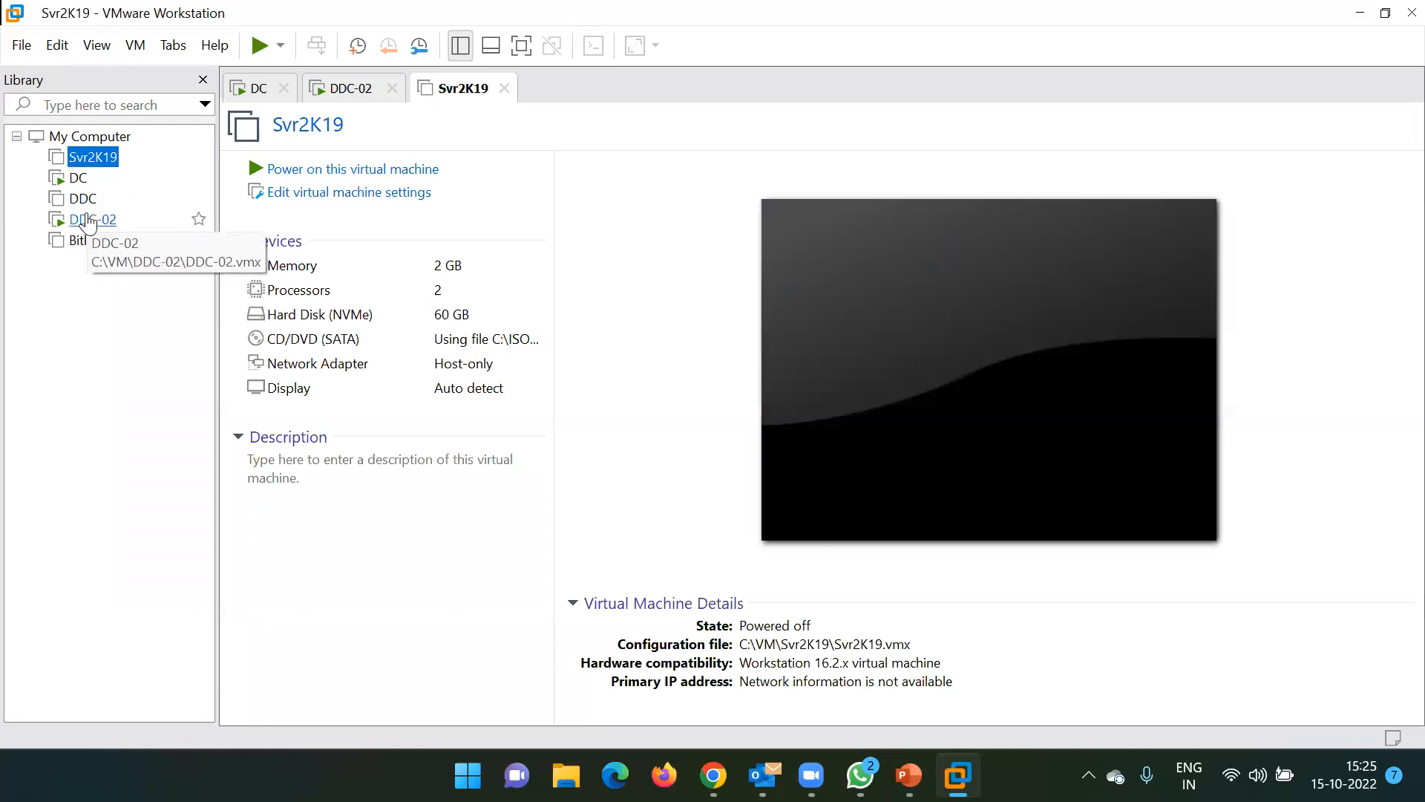
{"action": "left_click", "coordinate": [90, 222]}
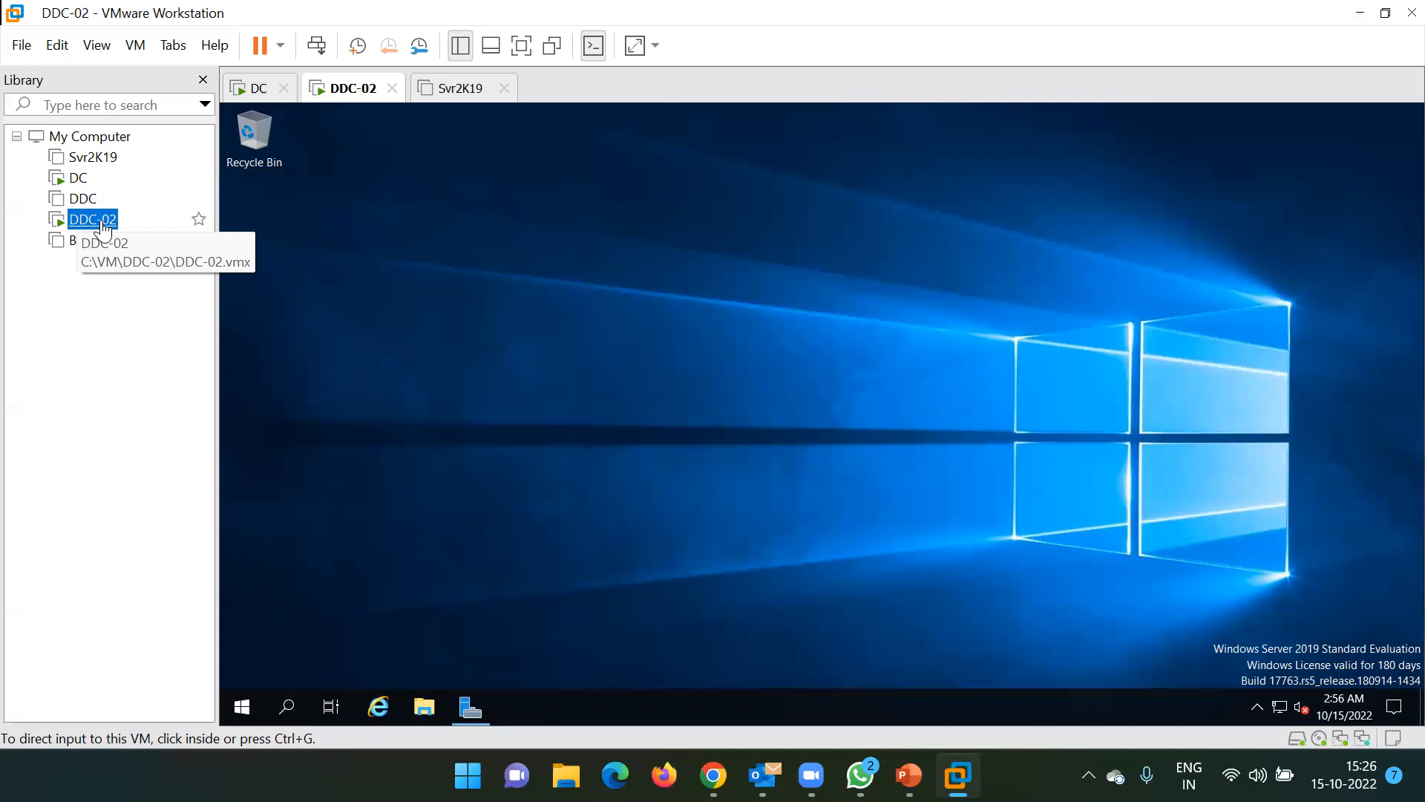
Give input focus to the running DDC-02 guest desktop
{"action": "left_click", "coordinate": [504, 307]}
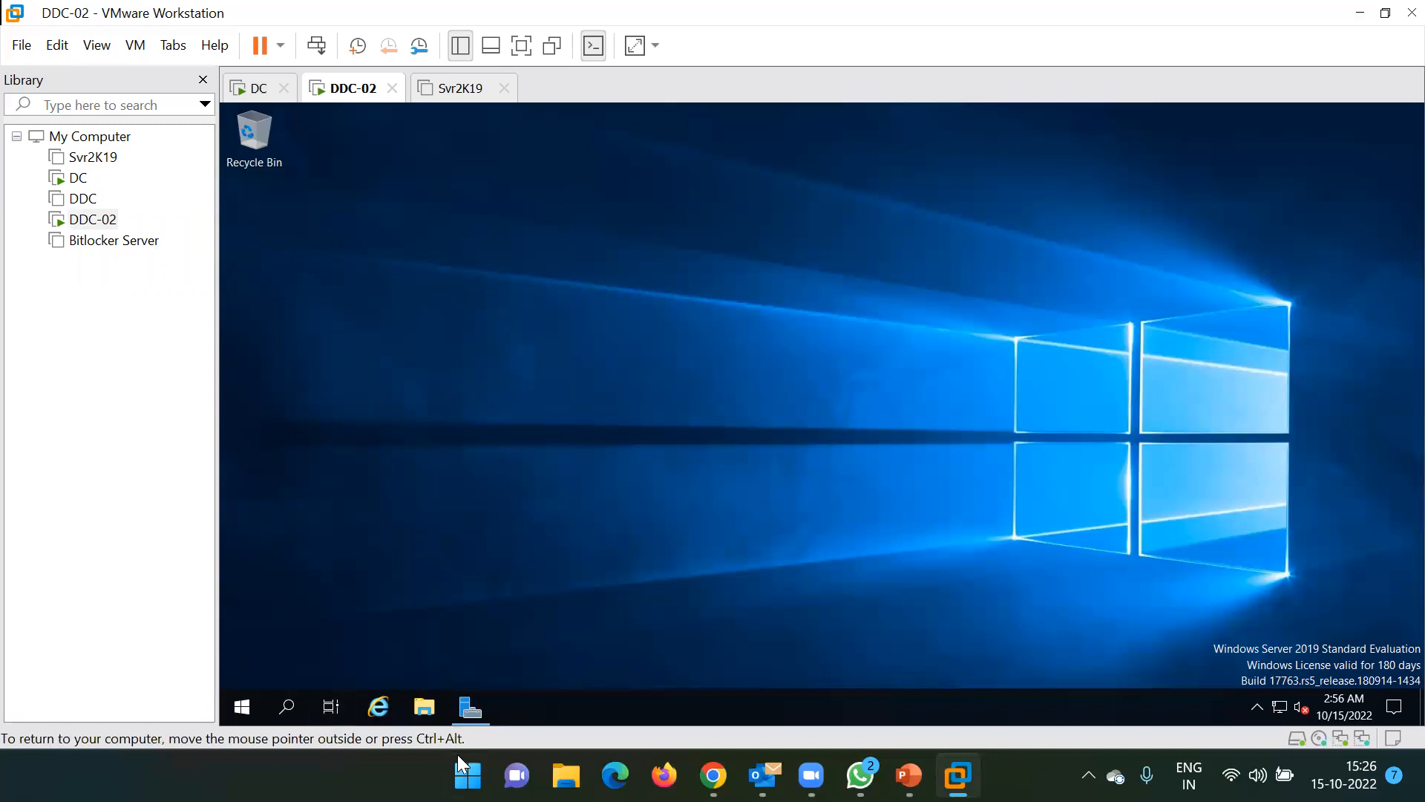
Open the CVAD 2106 DVD Drive (D:) in the guest's File Explorer and launch AutoSelect
{"action": "left_click", "coordinate": [424, 706]}
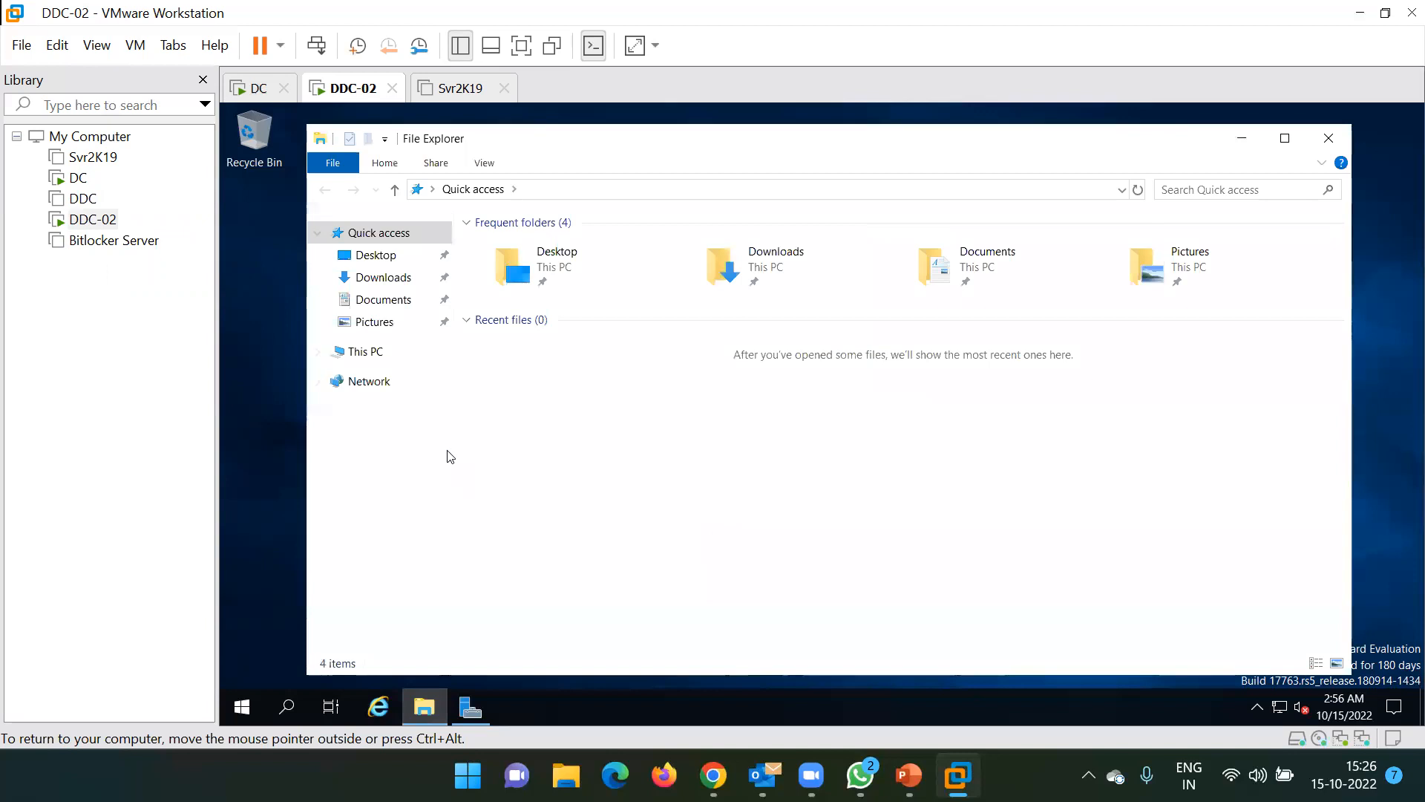
{"action": "left_click", "coordinate": [365, 351]}
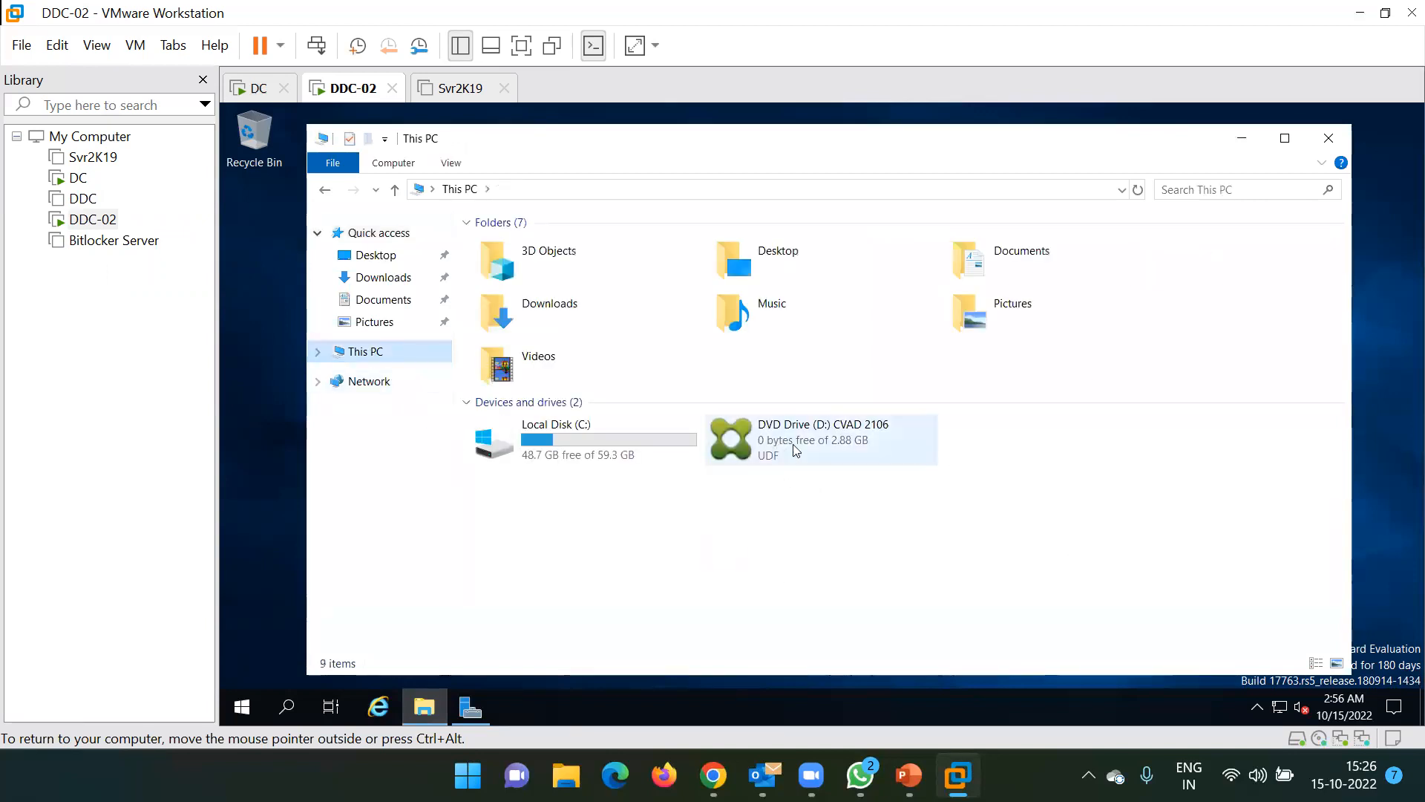
{"action": "left_click", "coordinate": [755, 444]}
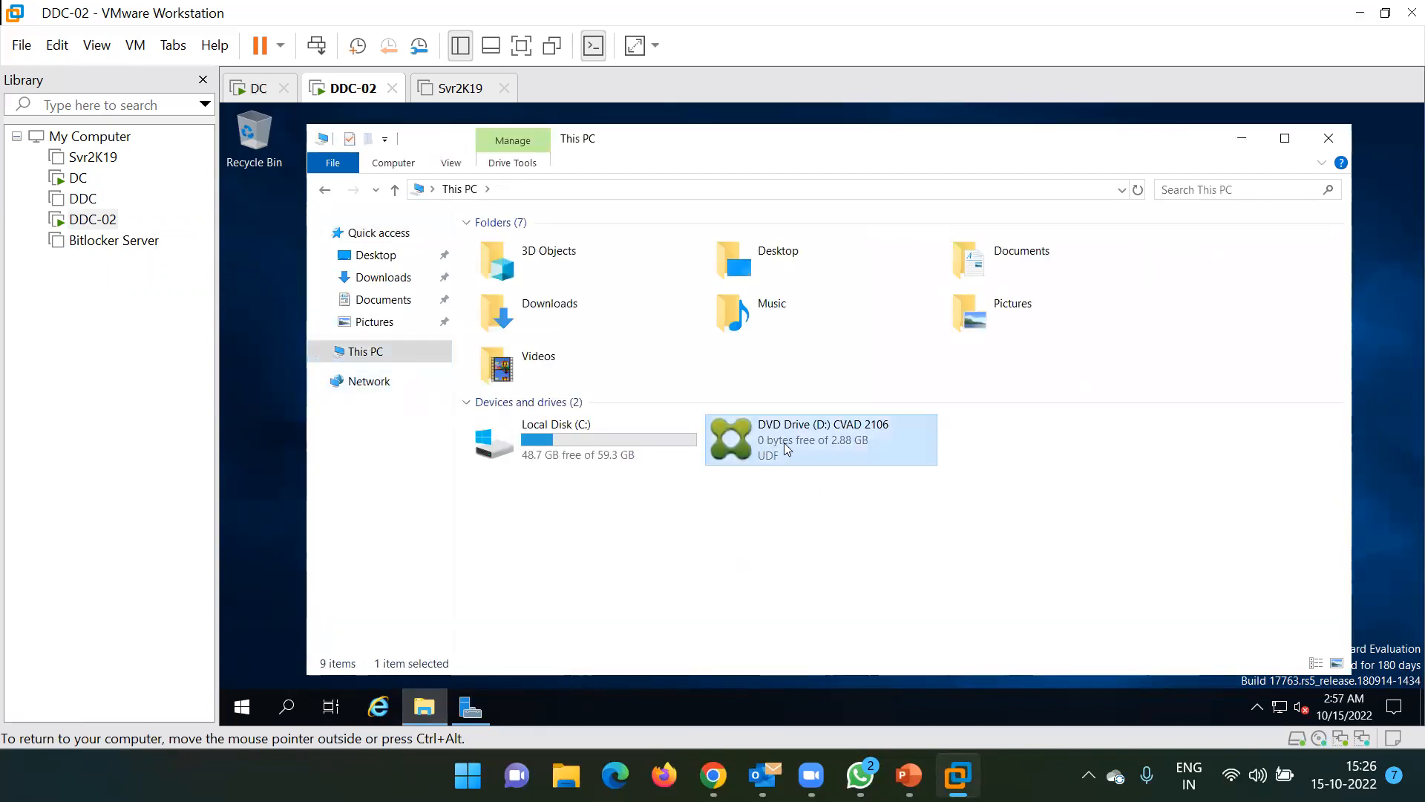
{"action": "right_click", "coordinate": [784, 442]}
{"action": "left_click", "coordinate": [904, 462]}
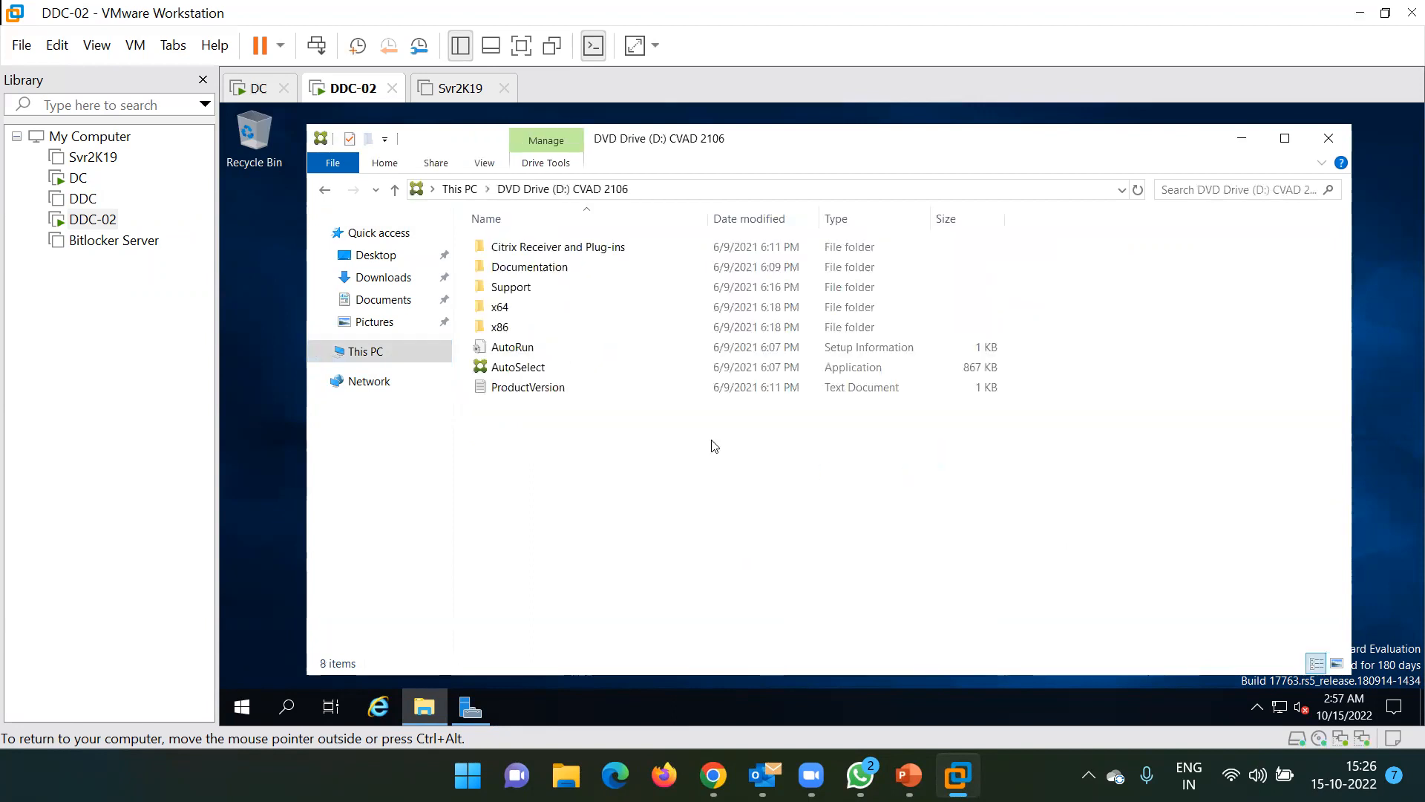
{"action": "double_click", "coordinate": [555, 368]}
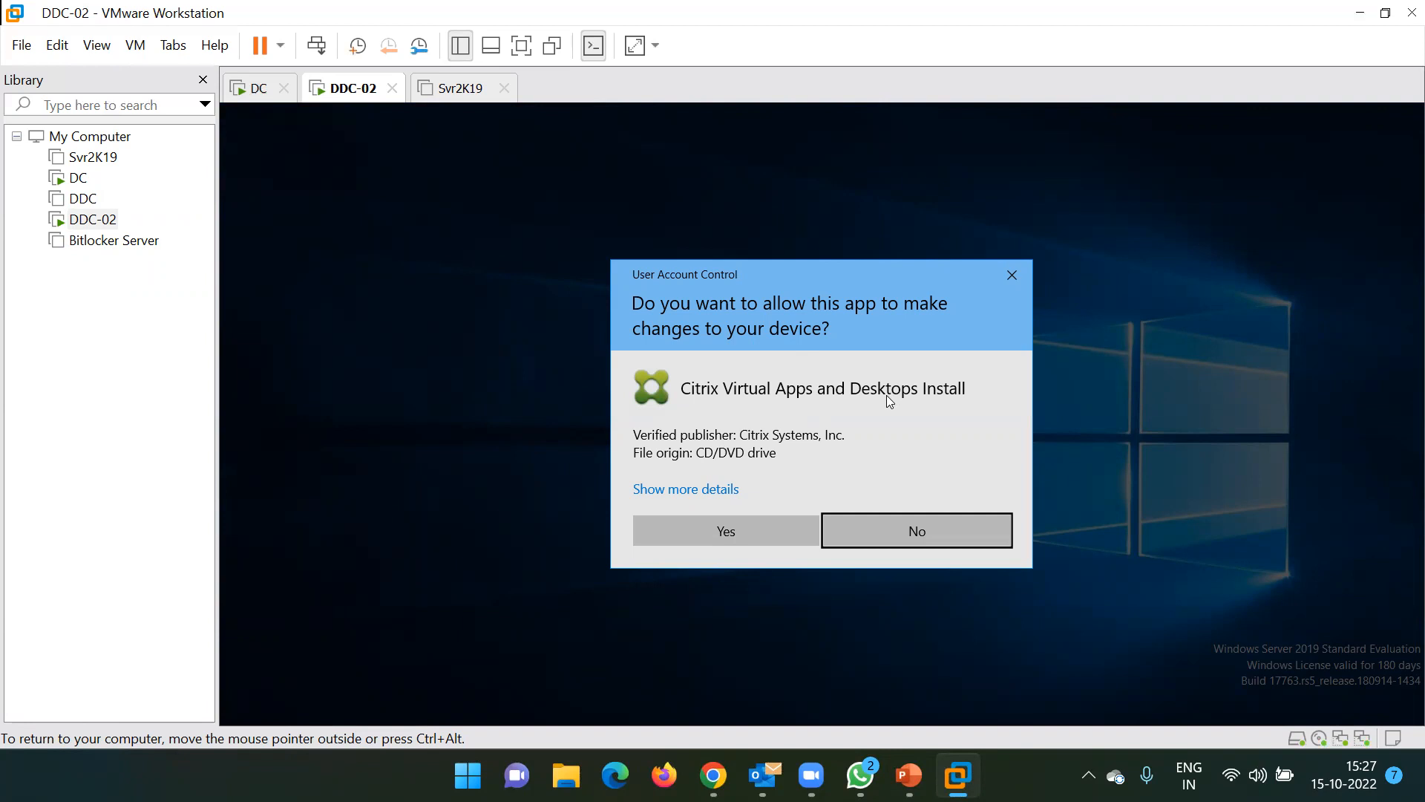
Approve the UAC prompt, switch DDC-02 to full screen, and start Virtual Apps and Desktops
{"action": "left_click", "coordinate": [694, 521]}
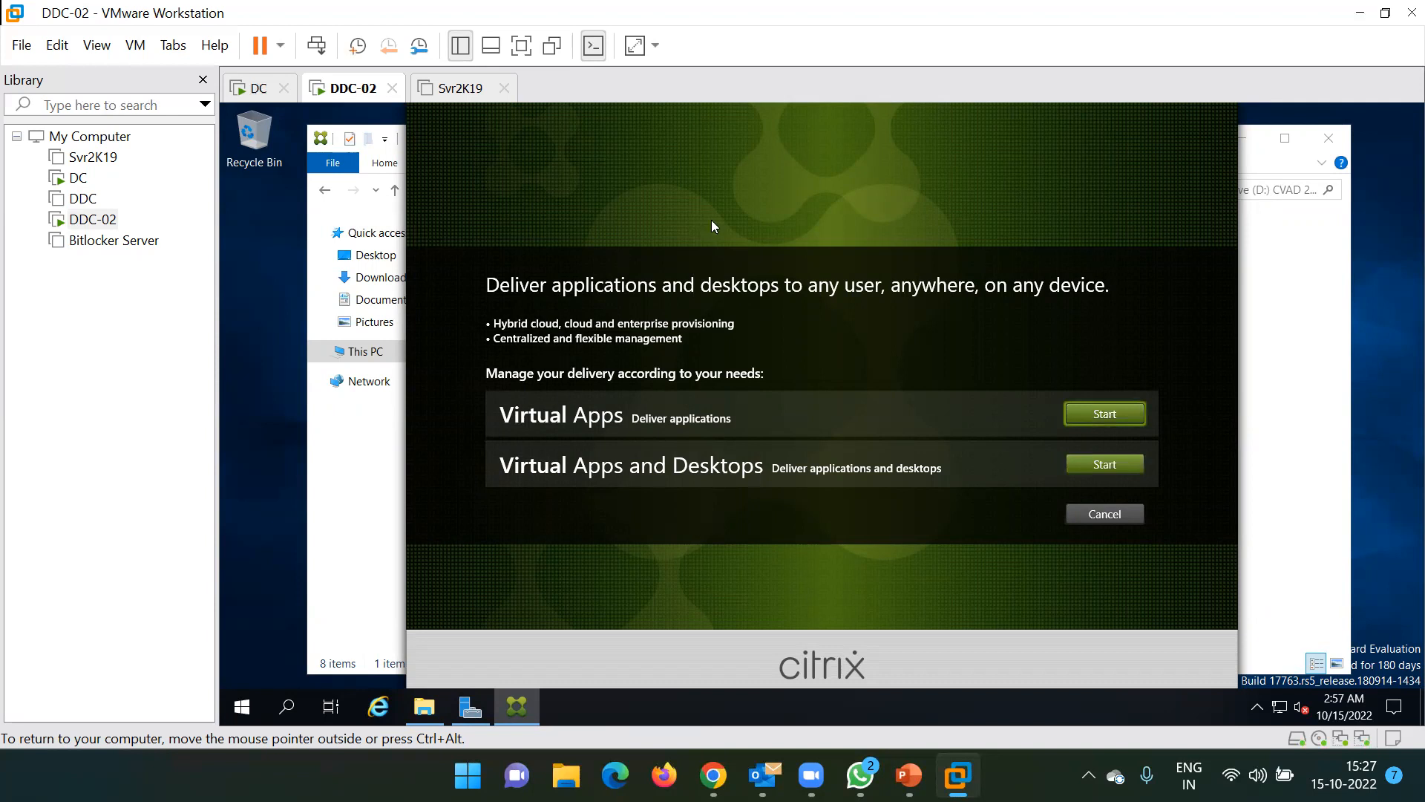
{"action": "left_click", "coordinate": [520, 46]}
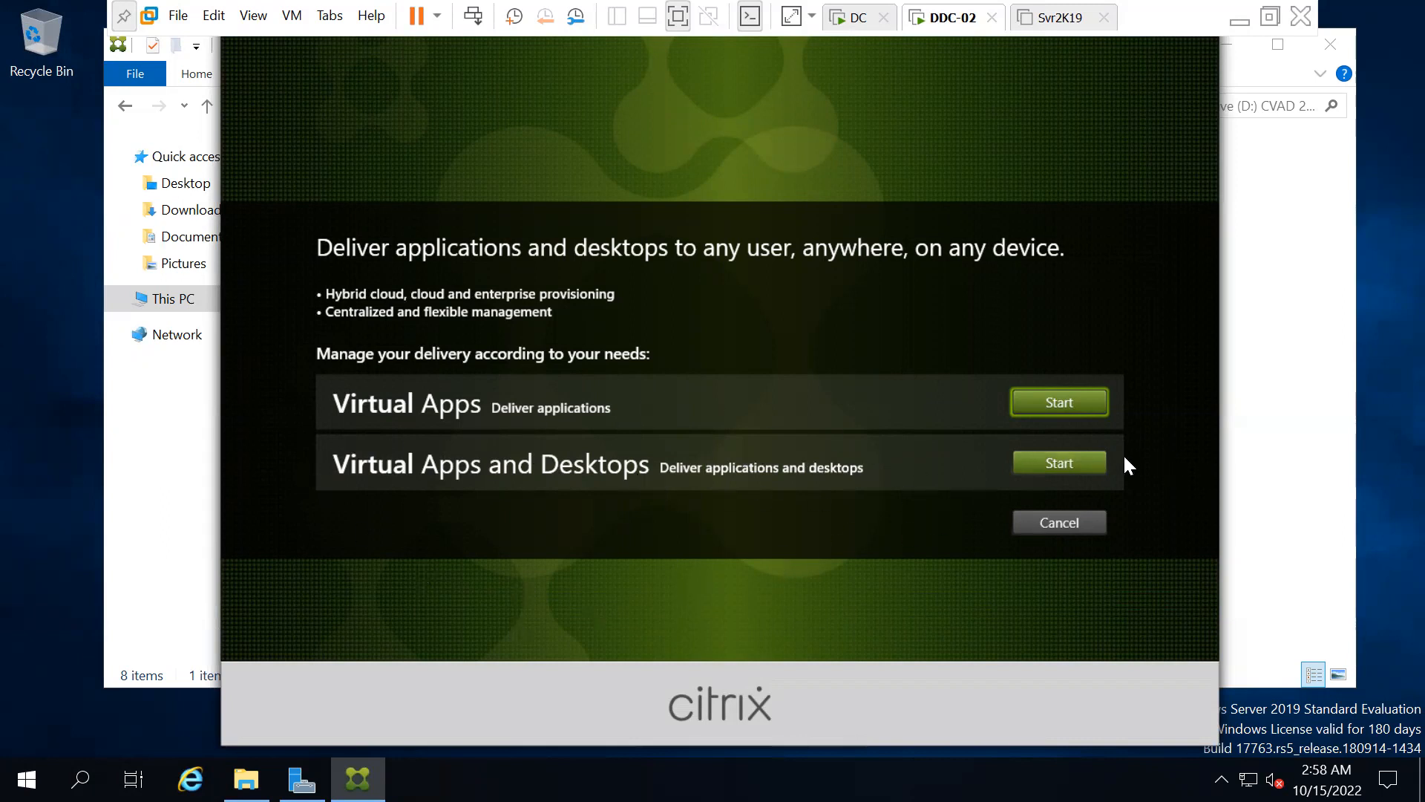
{"action": "left_click", "coordinate": [1056, 463]}
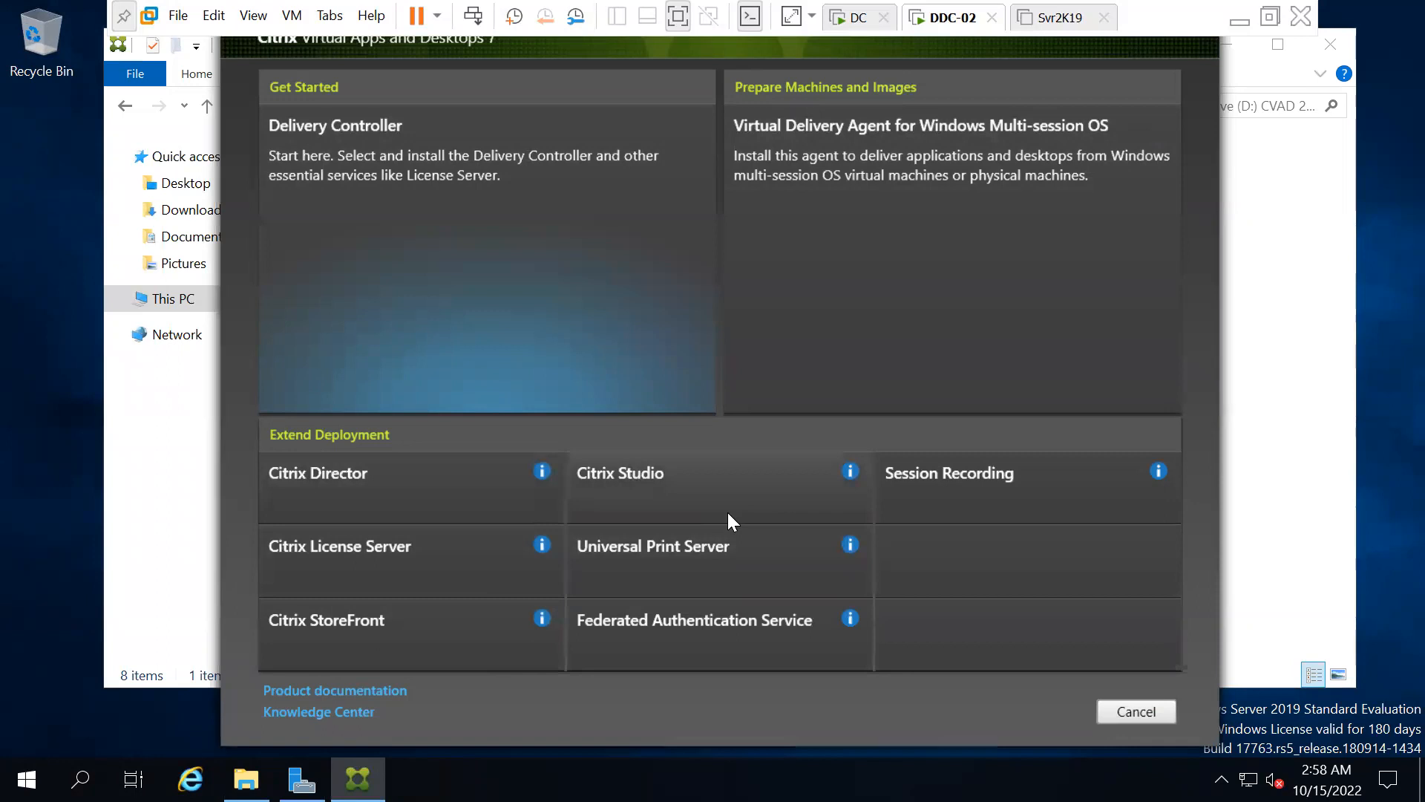
Choose the Delivery Controller component to reach its Software License Agreement
{"action": "left_click", "coordinate": [483, 195]}
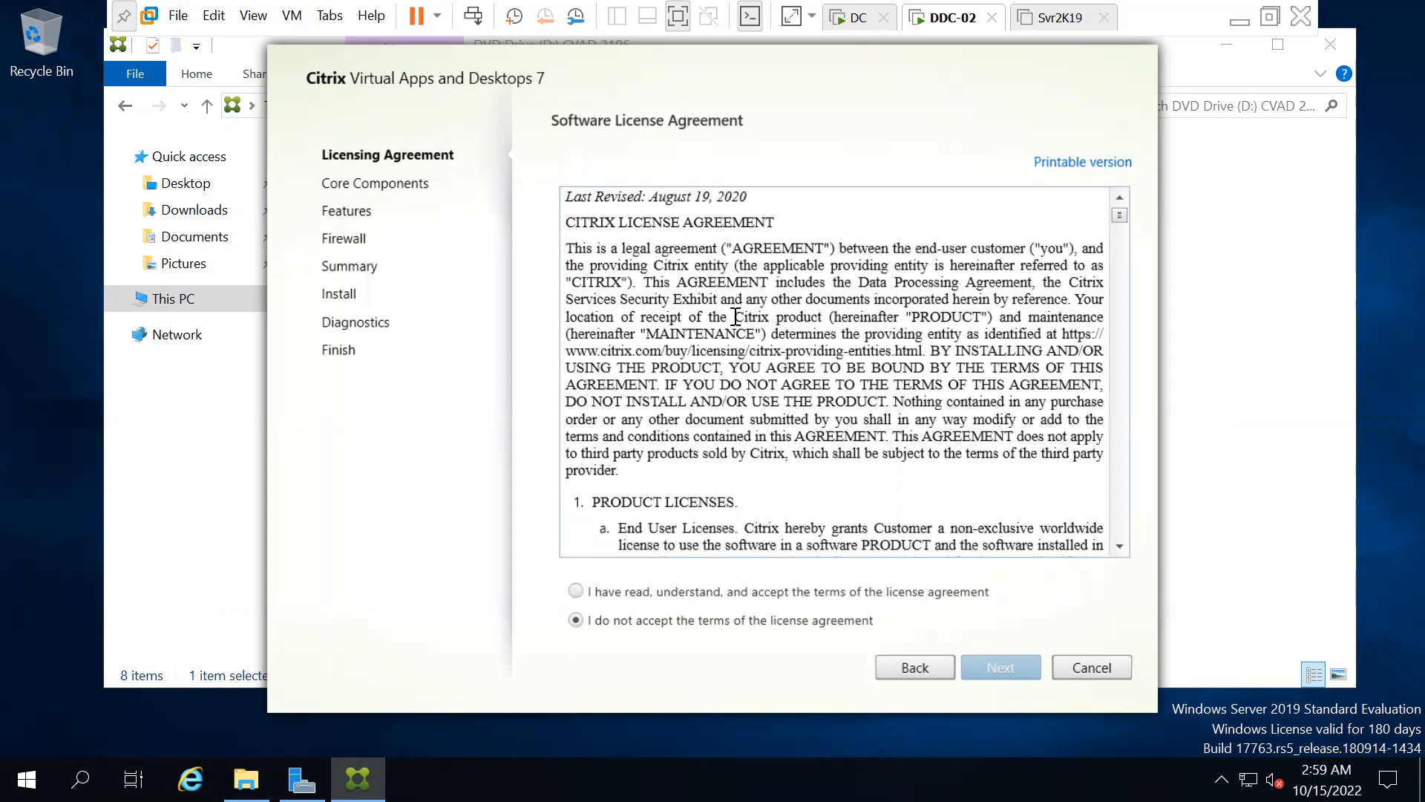
{"action": "left_click", "coordinate": [736, 357]}
Read through and accept the Citrix license agreement, then continue to Core Components
{"action": "scroll", "coordinate": [736, 357], "scroll_direction": "down", "scroll_amount": 10}
{"action": "scroll", "coordinate": [735, 357], "scroll_direction": "down", "scroll_amount": 20}
{"action": "scroll", "coordinate": [735, 357], "scroll_direction": "up", "scroll_amount": 20}
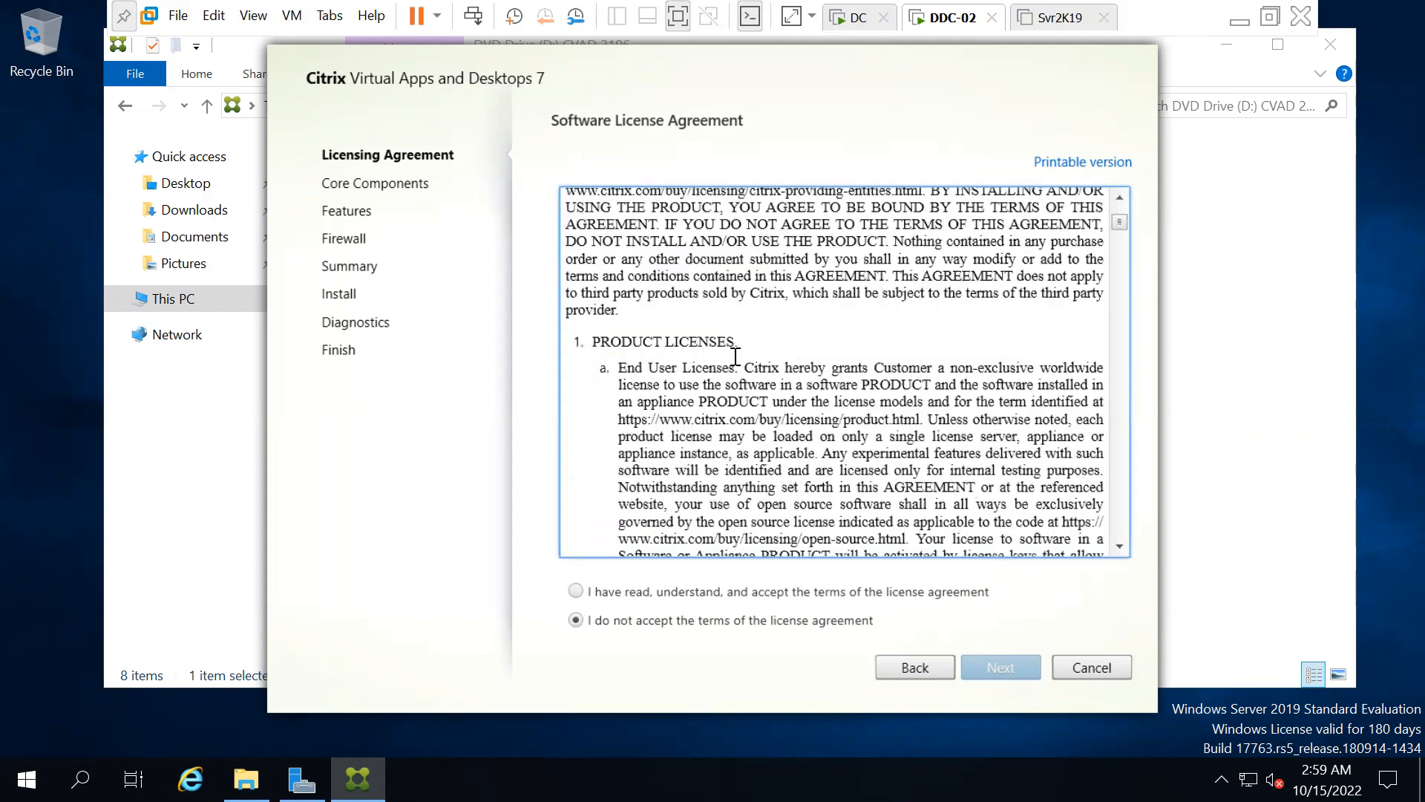
{"action": "scroll", "coordinate": [736, 357], "scroll_direction": "up", "scroll_amount": 3}
{"action": "left_click", "coordinate": [576, 591]}
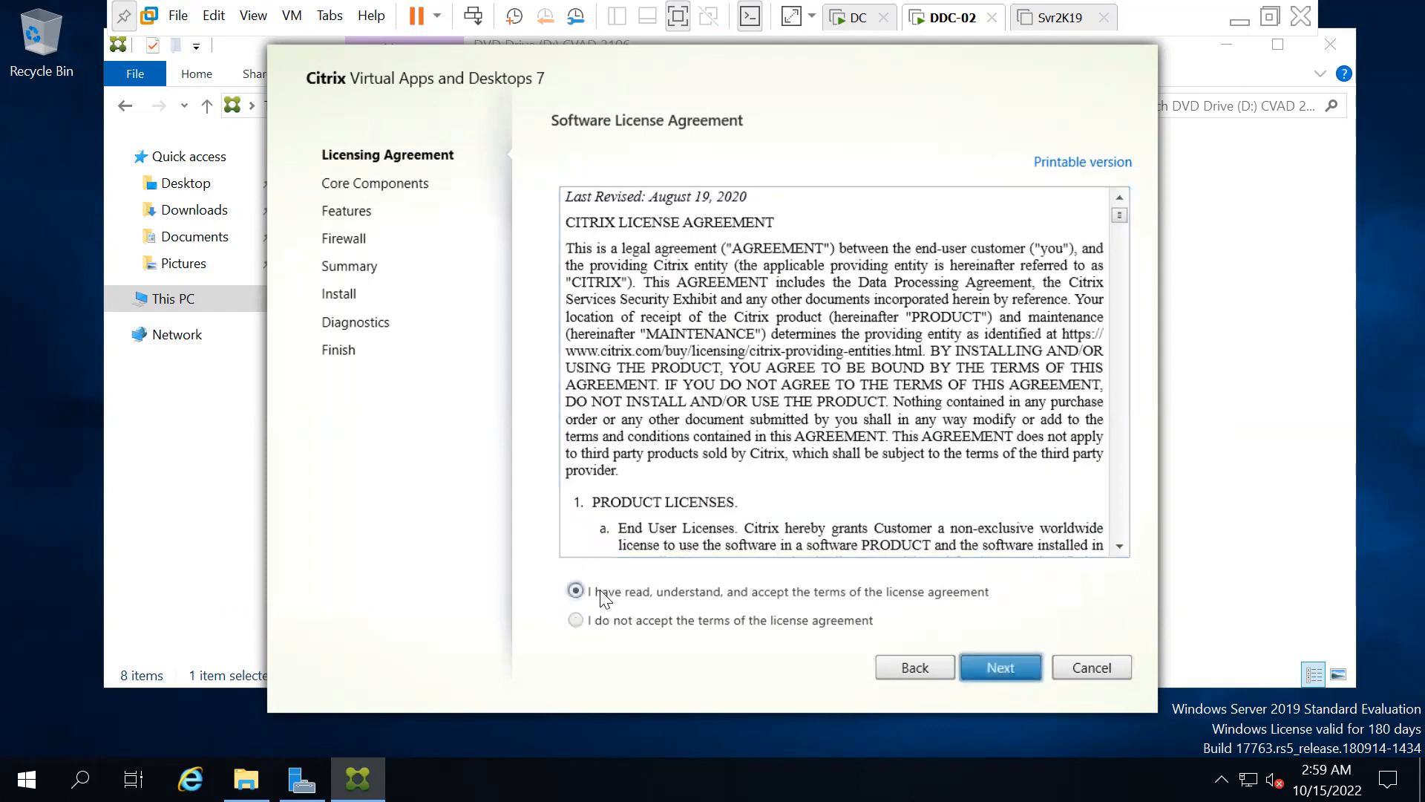
{"action": "left_click", "coordinate": [1007, 665]}
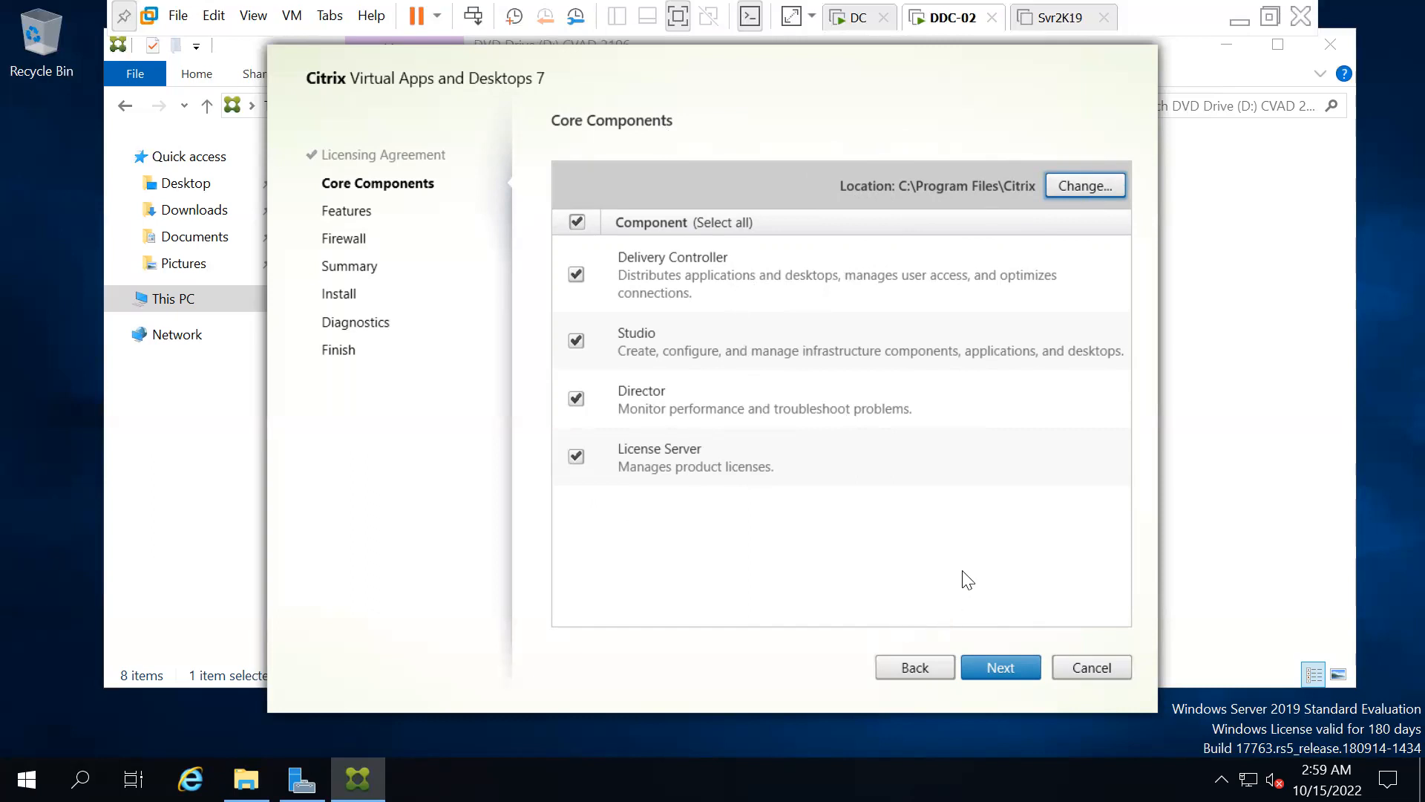
{"action": "left_click", "coordinate": [984, 665]}
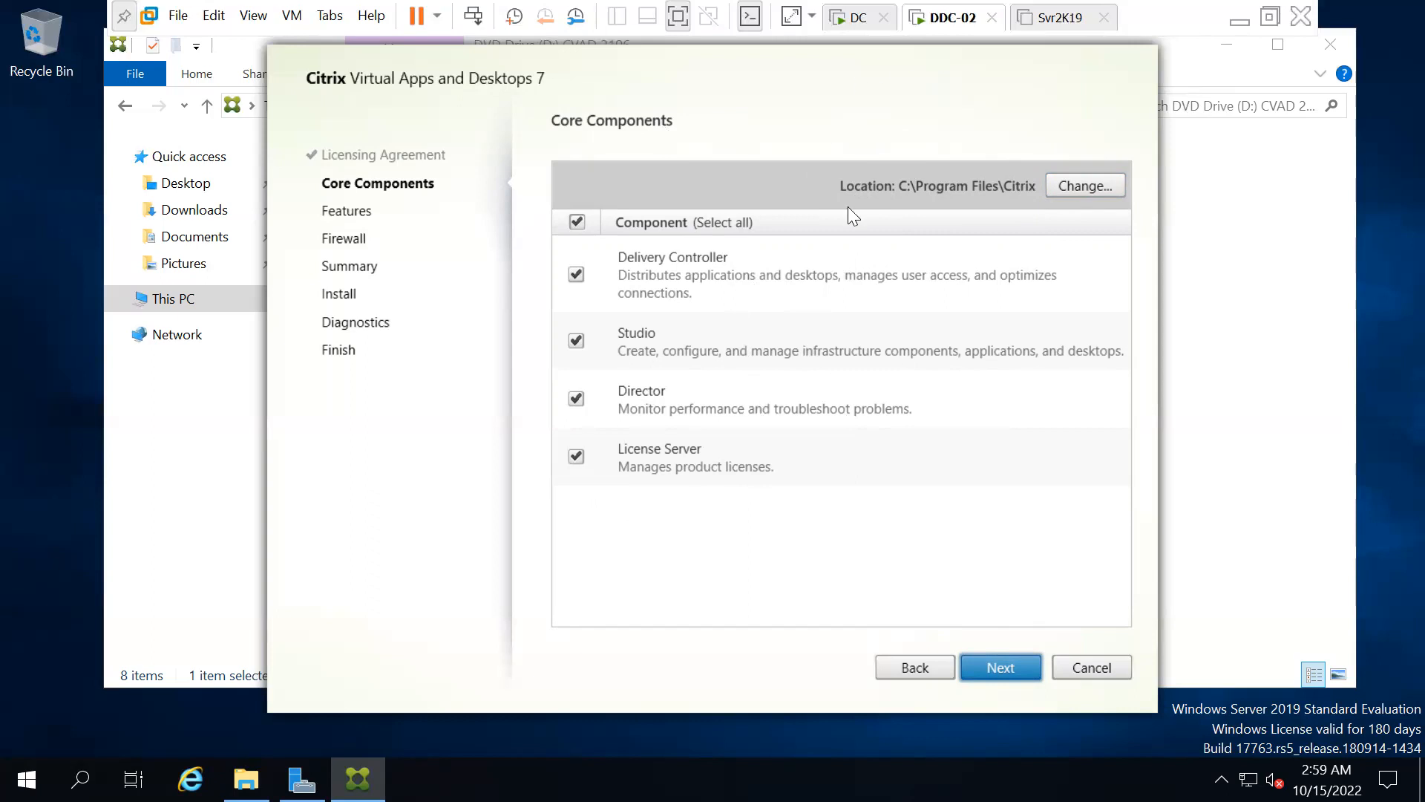
Advance past Core Components to Features, leaving SQL Server 2019 Express CU8 and Windows Remote Assistance checked
{"action": "left_click", "coordinate": [1001, 678]}
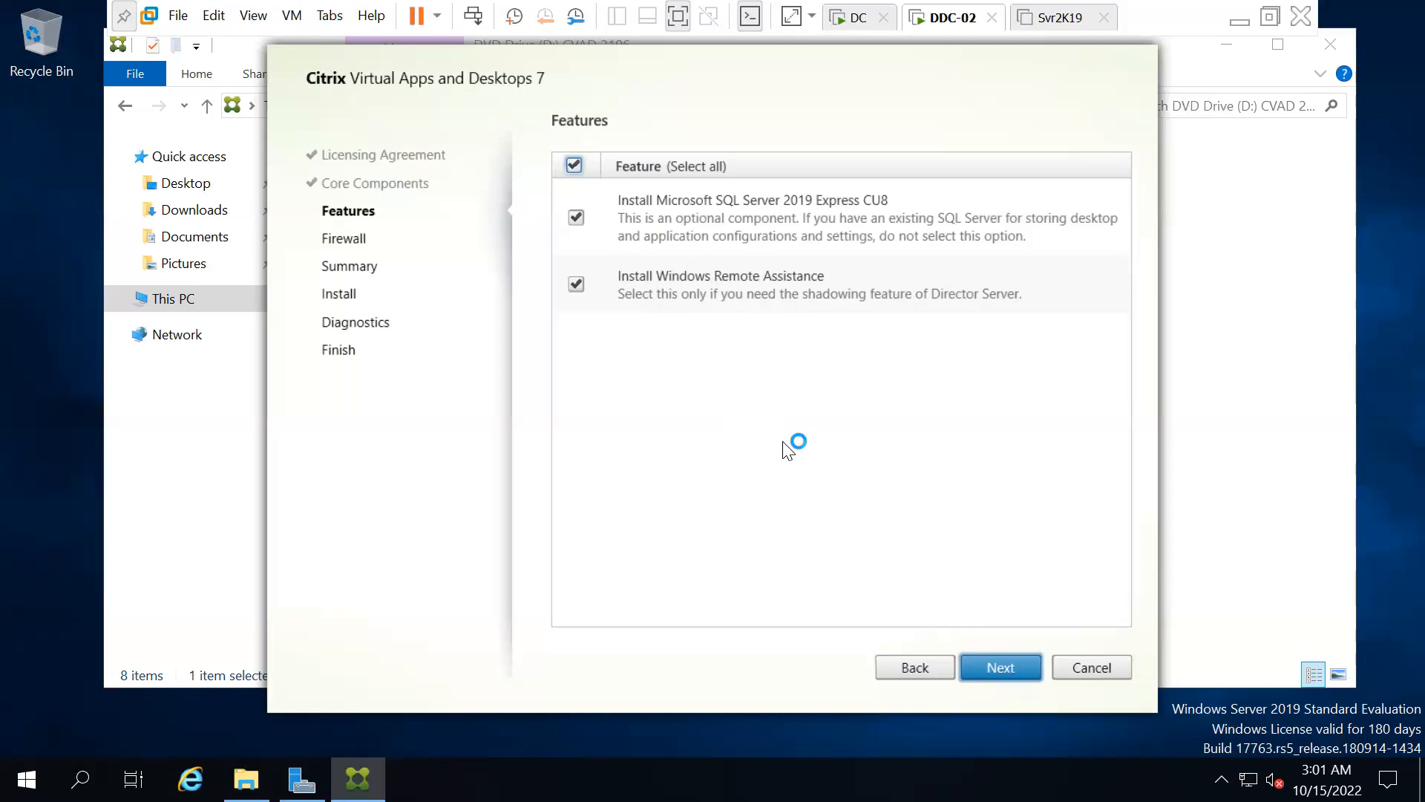
Go to the Firewall page and pick Manually, then switch to Automatically for firewall rules
{"action": "left_click", "coordinate": [983, 668]}
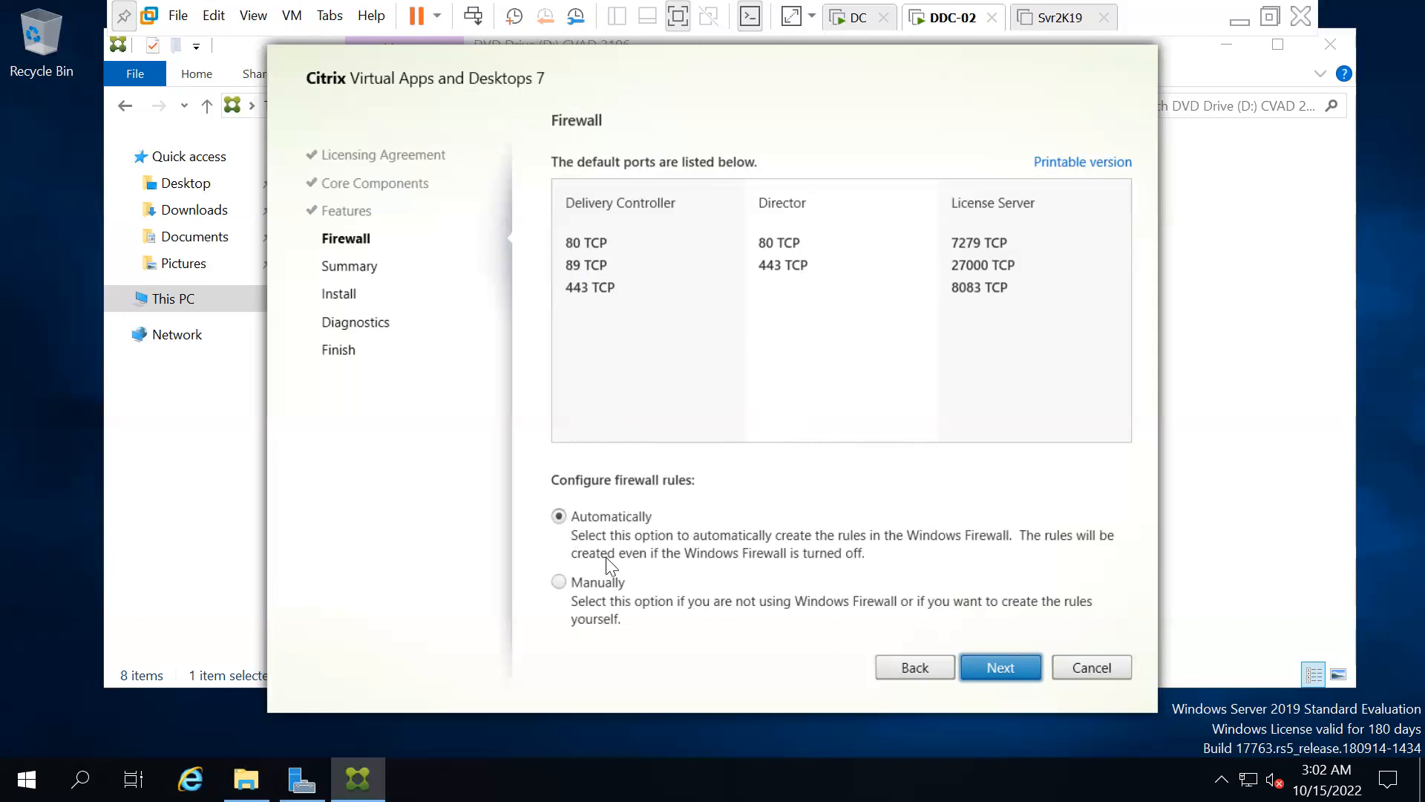
{"action": "left_click", "coordinate": [559, 581]}
{"action": "left_click", "coordinate": [561, 512]}
Continue to the Summary page and scroll through its prerequisites, components and ports
{"action": "left_click", "coordinate": [1007, 674]}
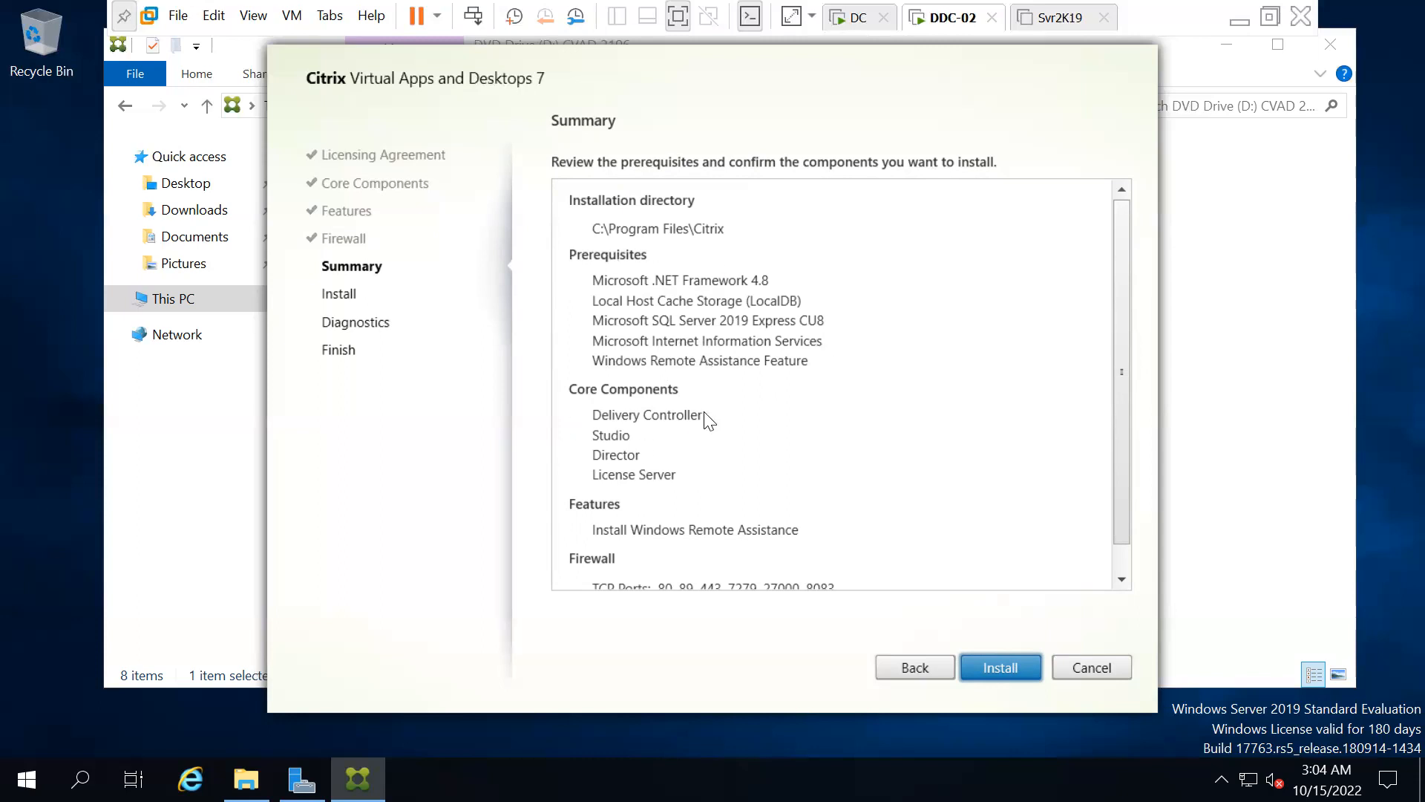
{"action": "scroll", "coordinate": [645, 475], "scroll_direction": "down", "scroll_amount": 1}
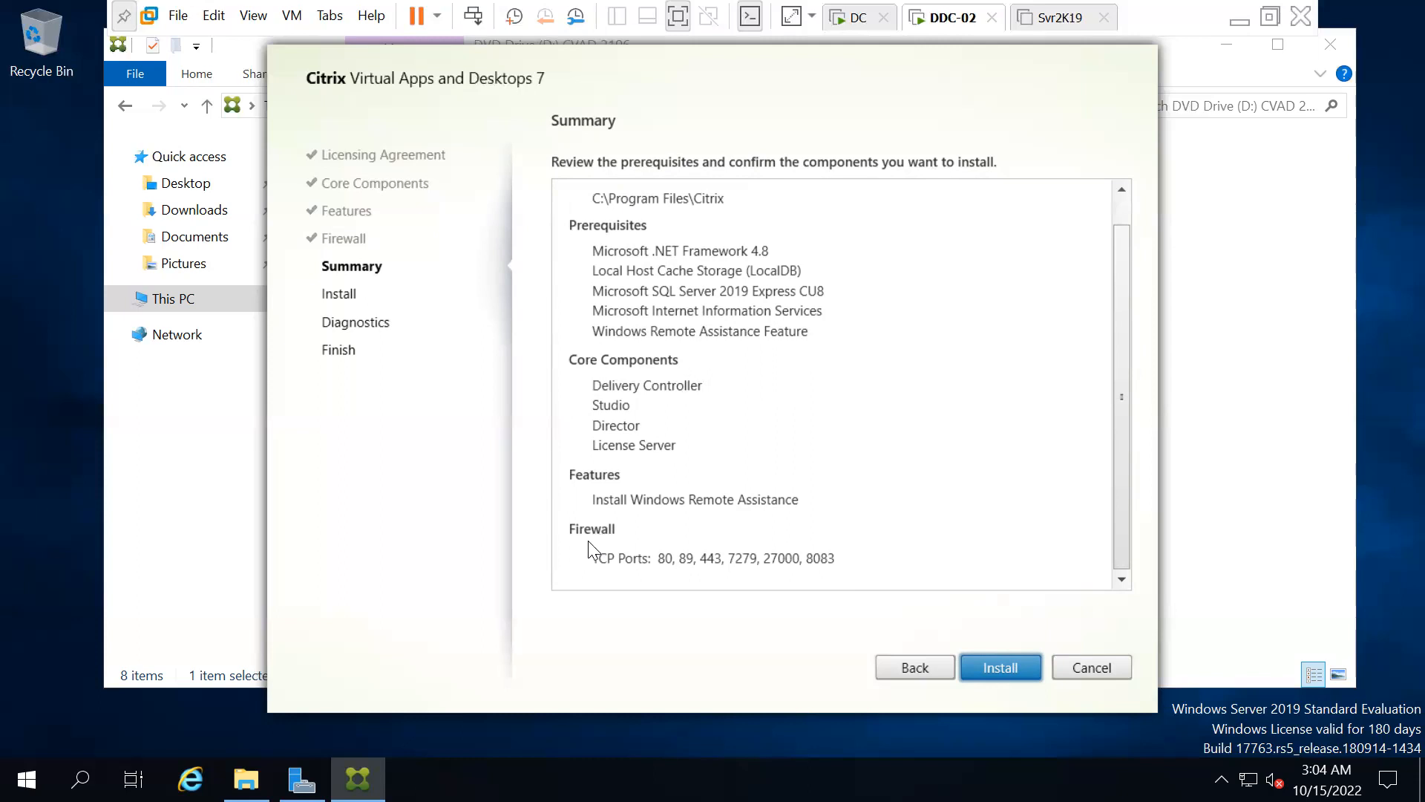
{"action": "scroll", "coordinate": [845, 457], "scroll_direction": "up", "scroll_amount": 1}
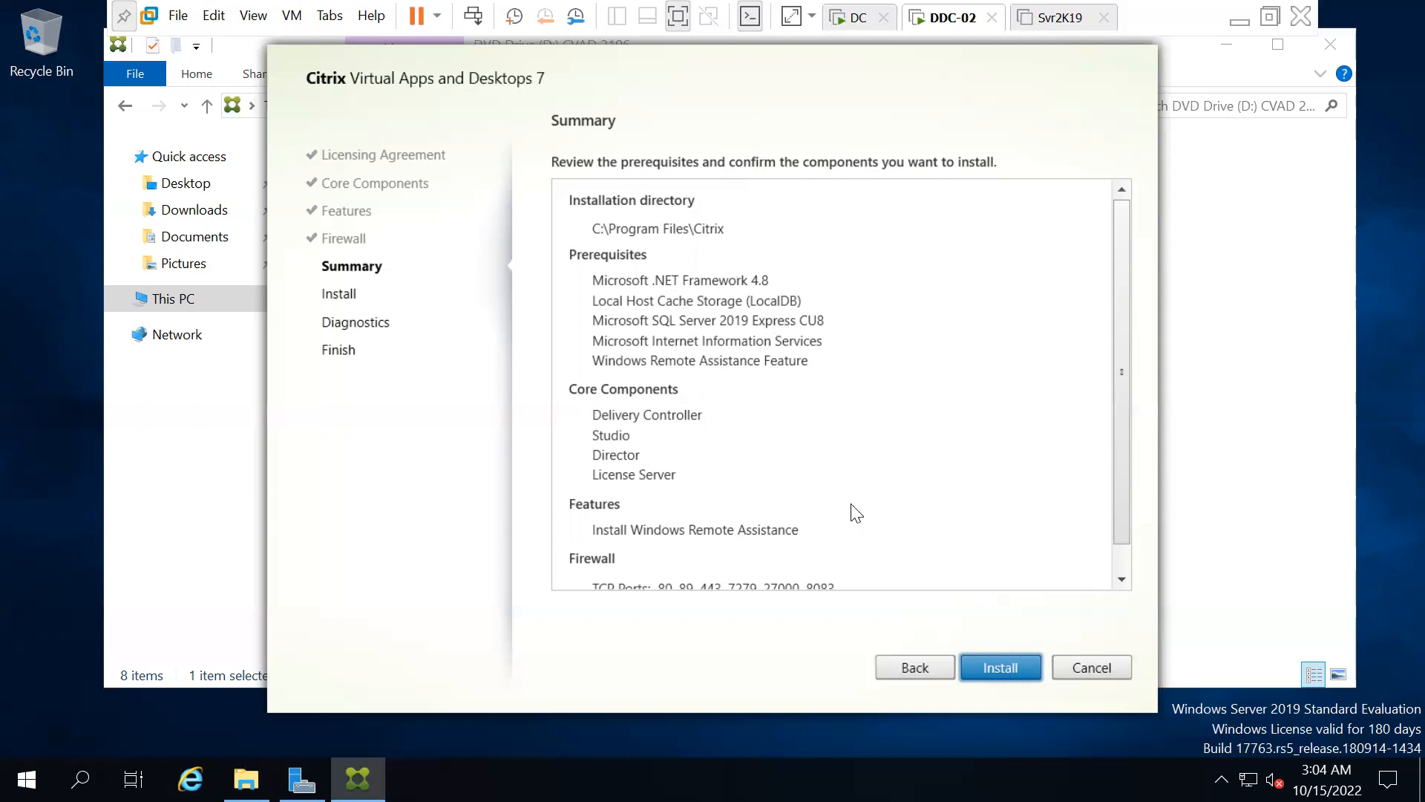
{"action": "left_click", "coordinate": [999, 668]}
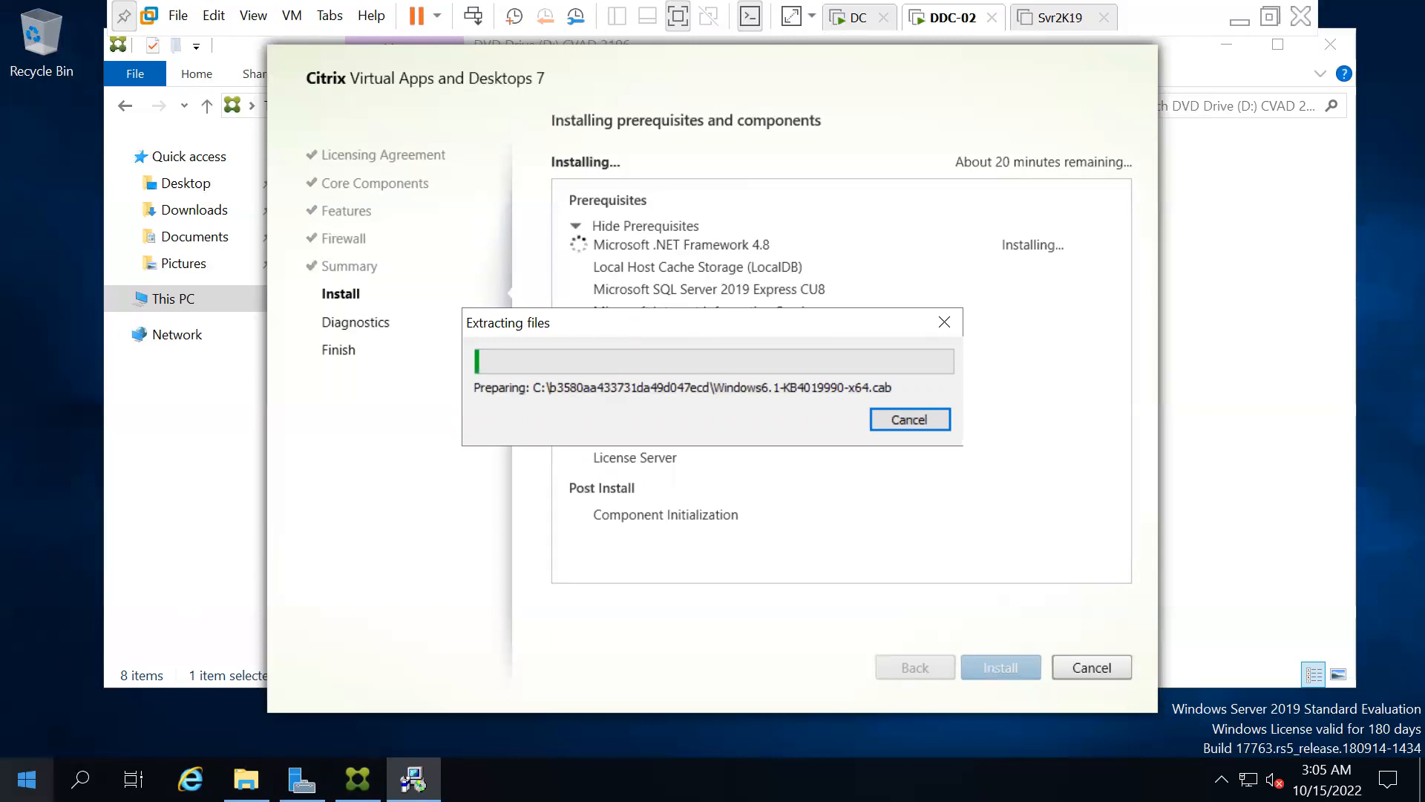
{"action": "left_click", "coordinate": [27, 779]}
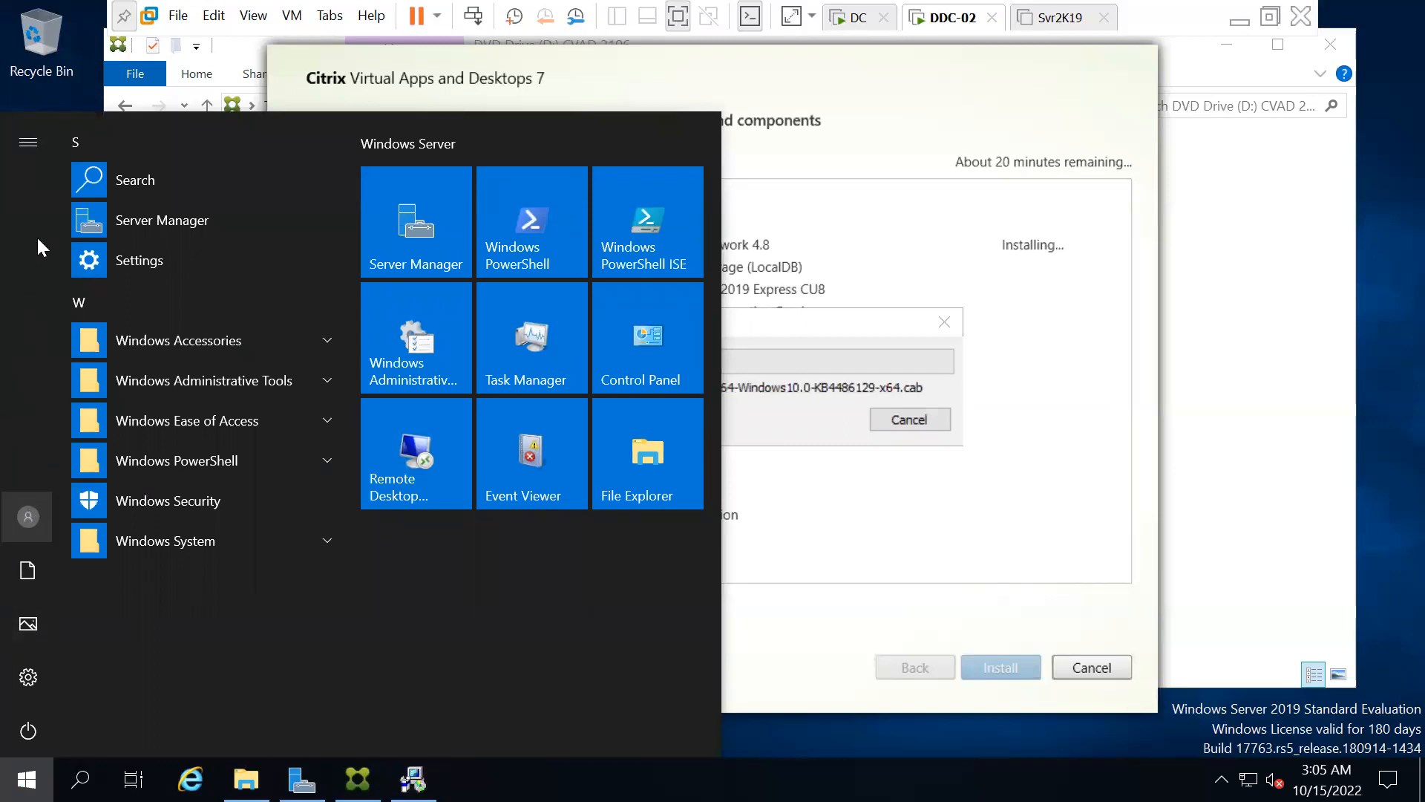
{"action": "left_click", "coordinate": [28, 149]}
{"action": "left_click", "coordinate": [25, 144]}
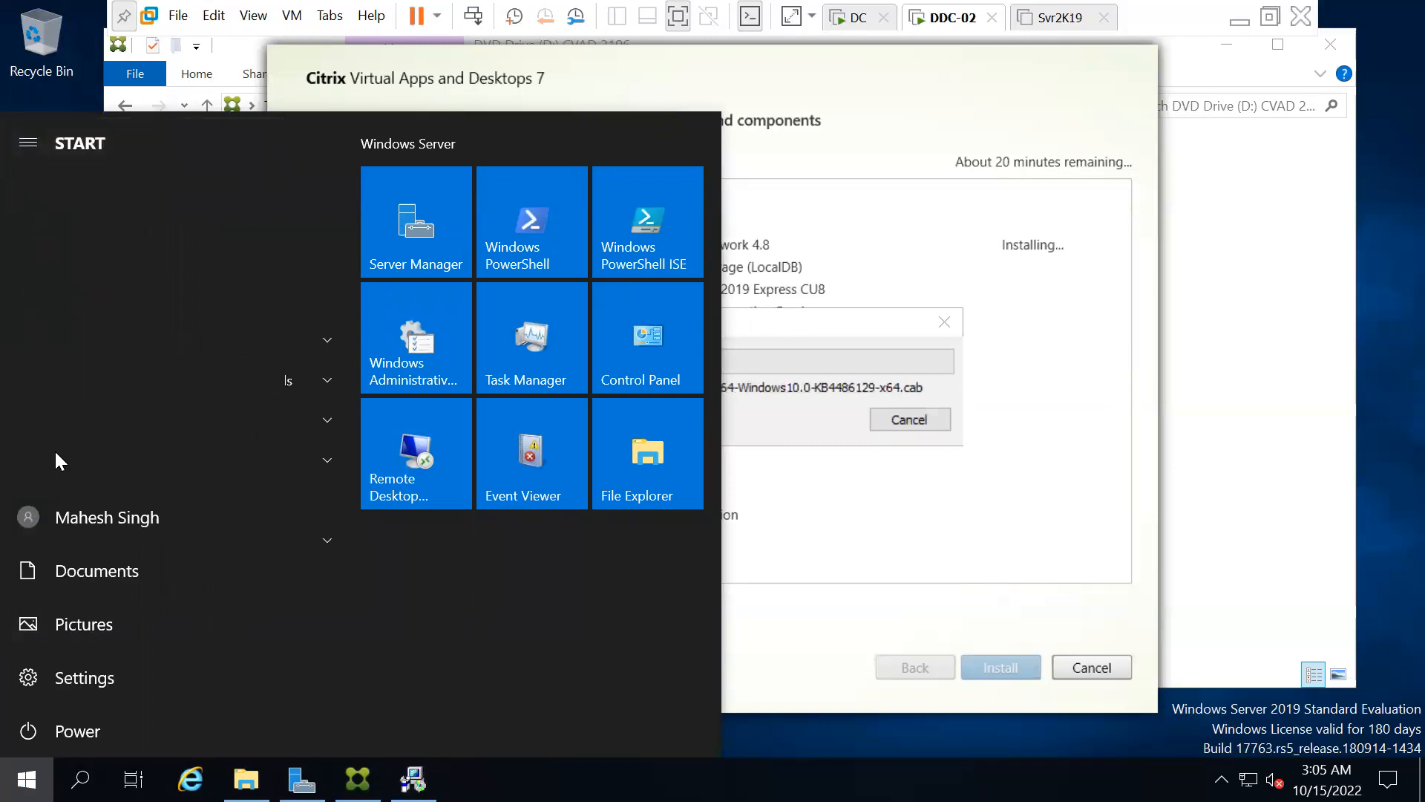
{"action": "left_click", "coordinate": [787, 328]}
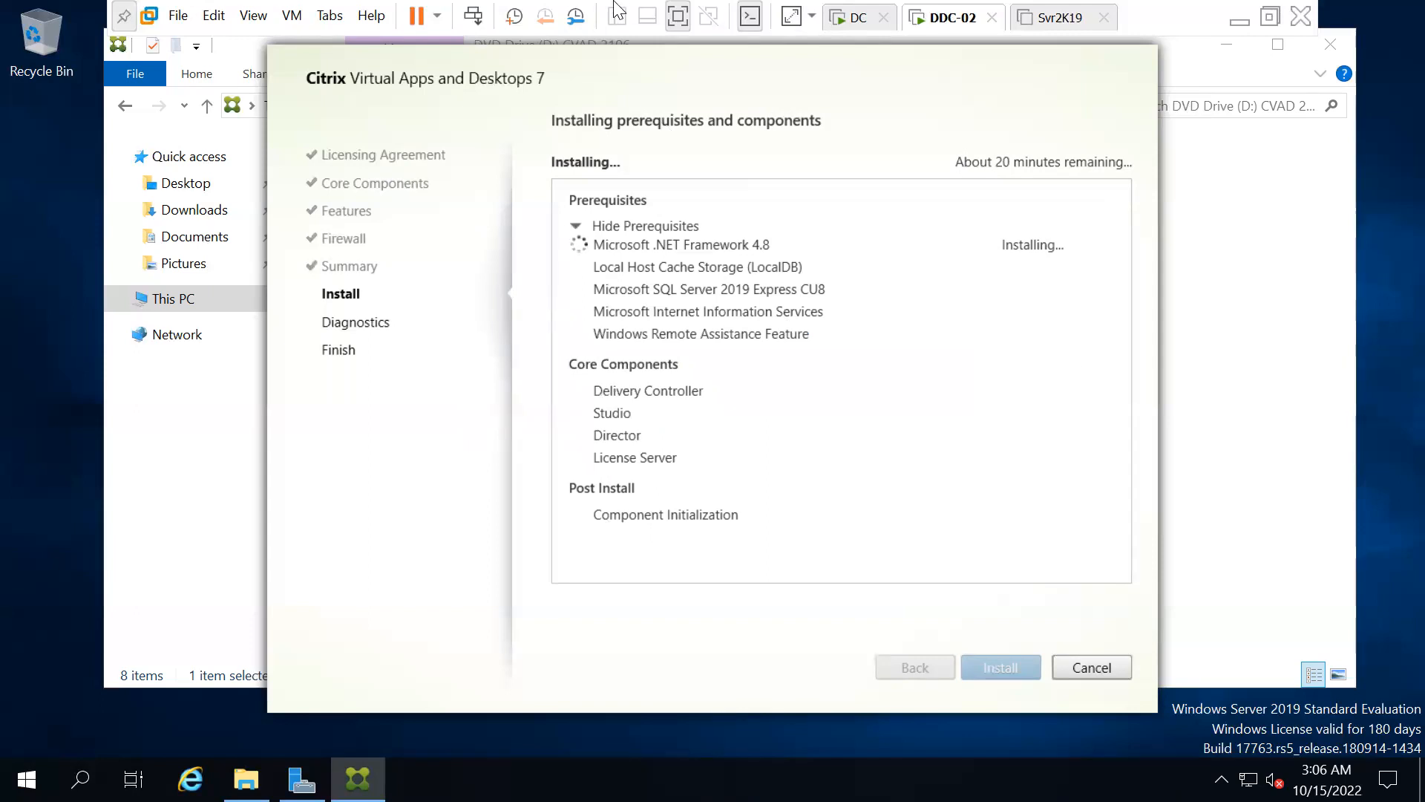
{"action": "left_click", "coordinate": [616, 15]}
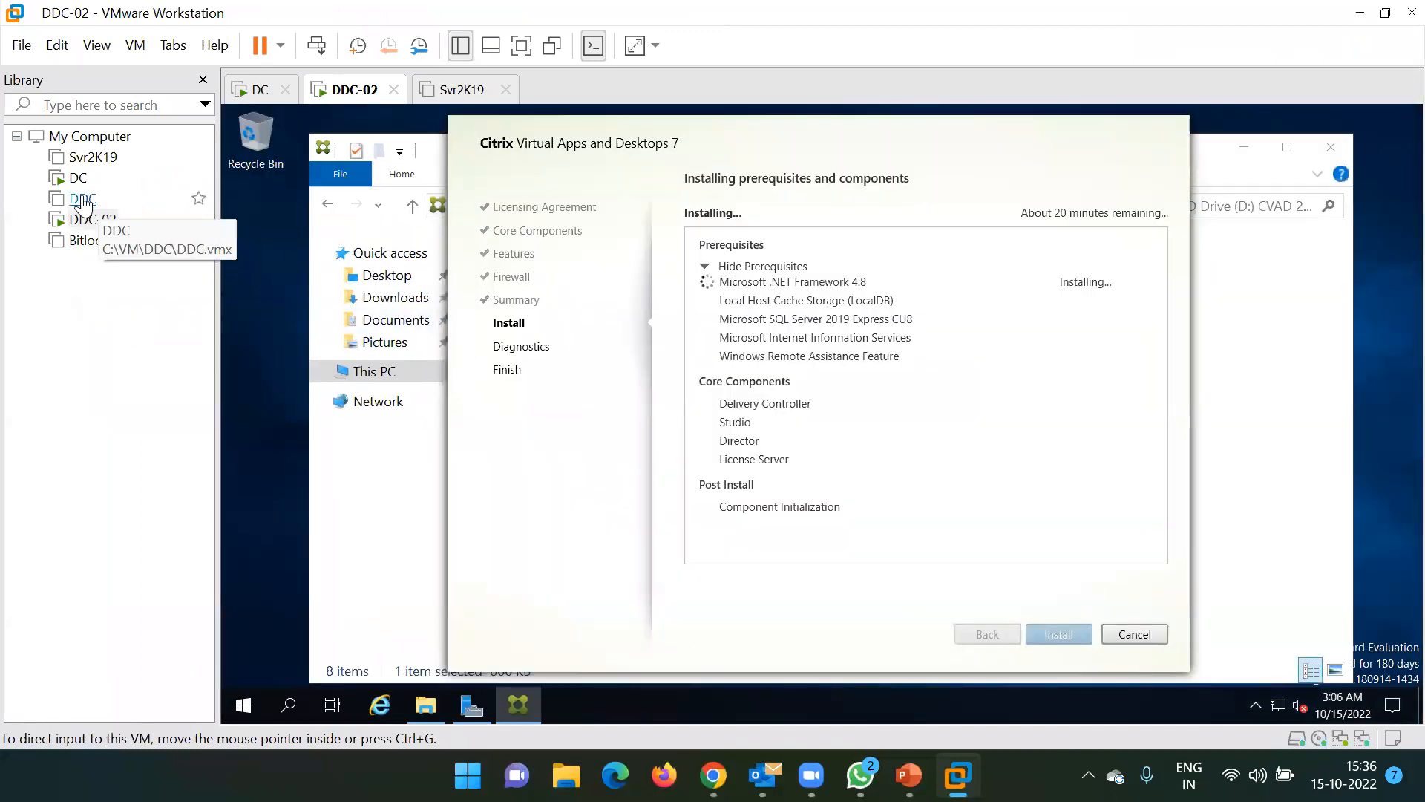
Open the Svr2K19 virtual machine's settings from the Library
{"action": "left_click", "coordinate": [93, 159]}
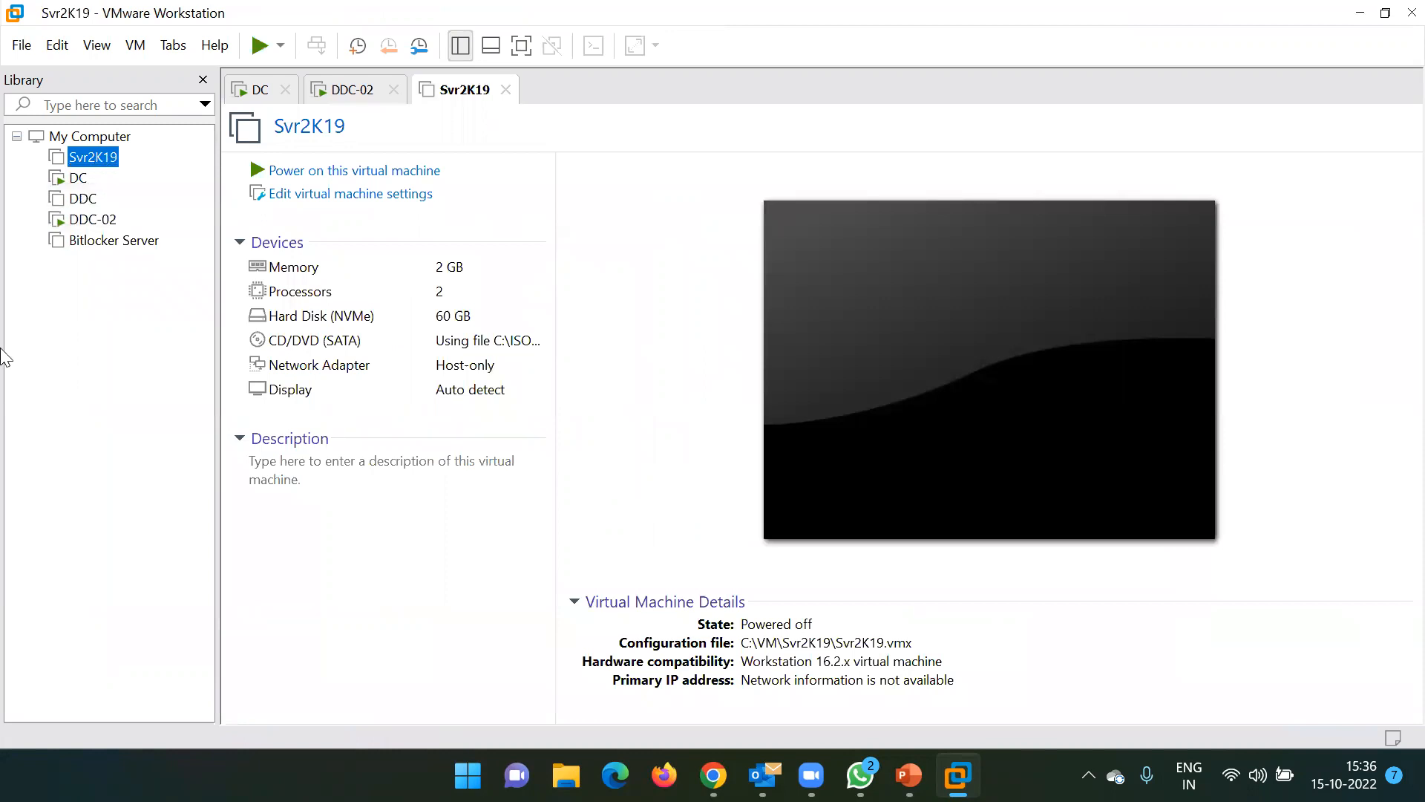
{"action": "left_click", "coordinate": [74, 222]}
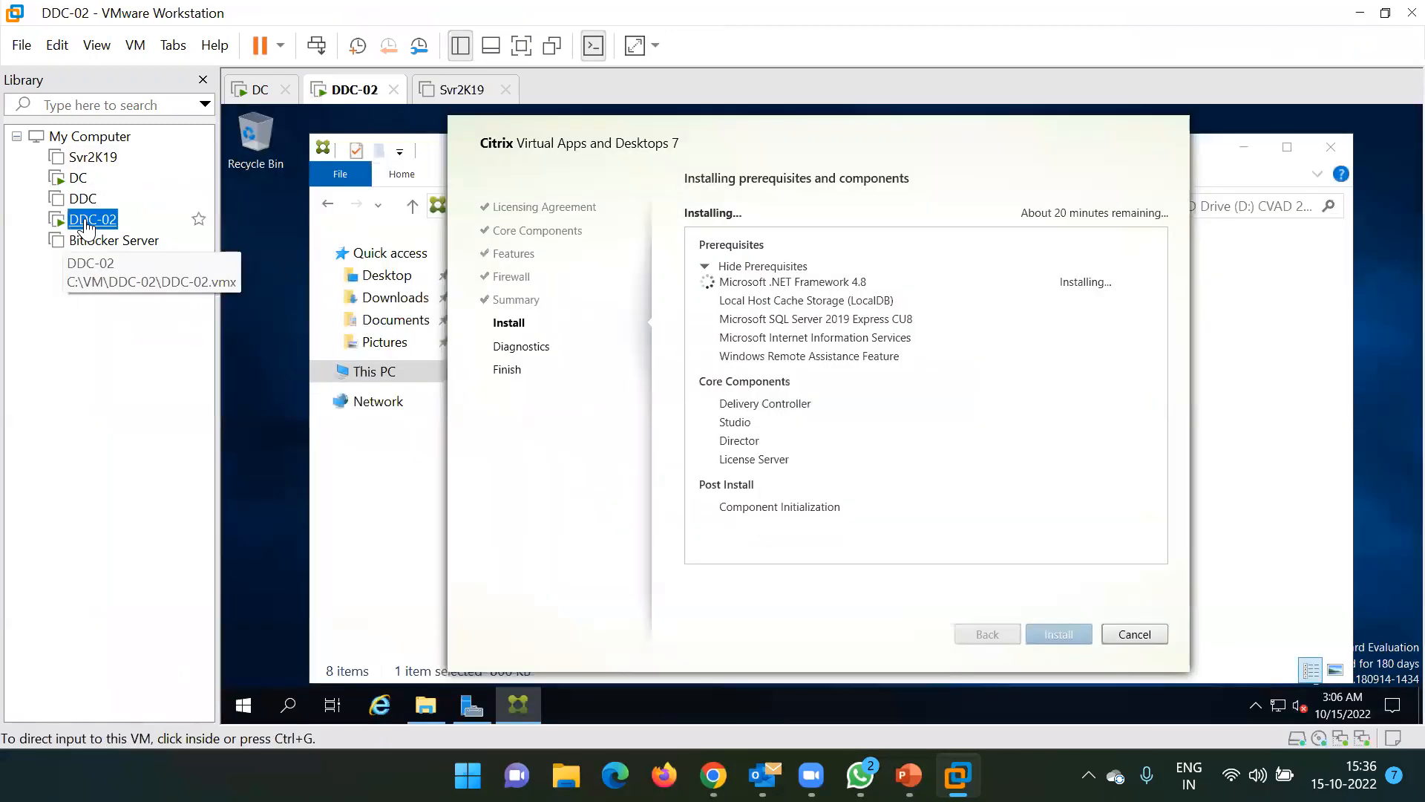
{"action": "left_click", "coordinate": [90, 157]}
{"action": "right_click", "coordinate": [88, 160]}
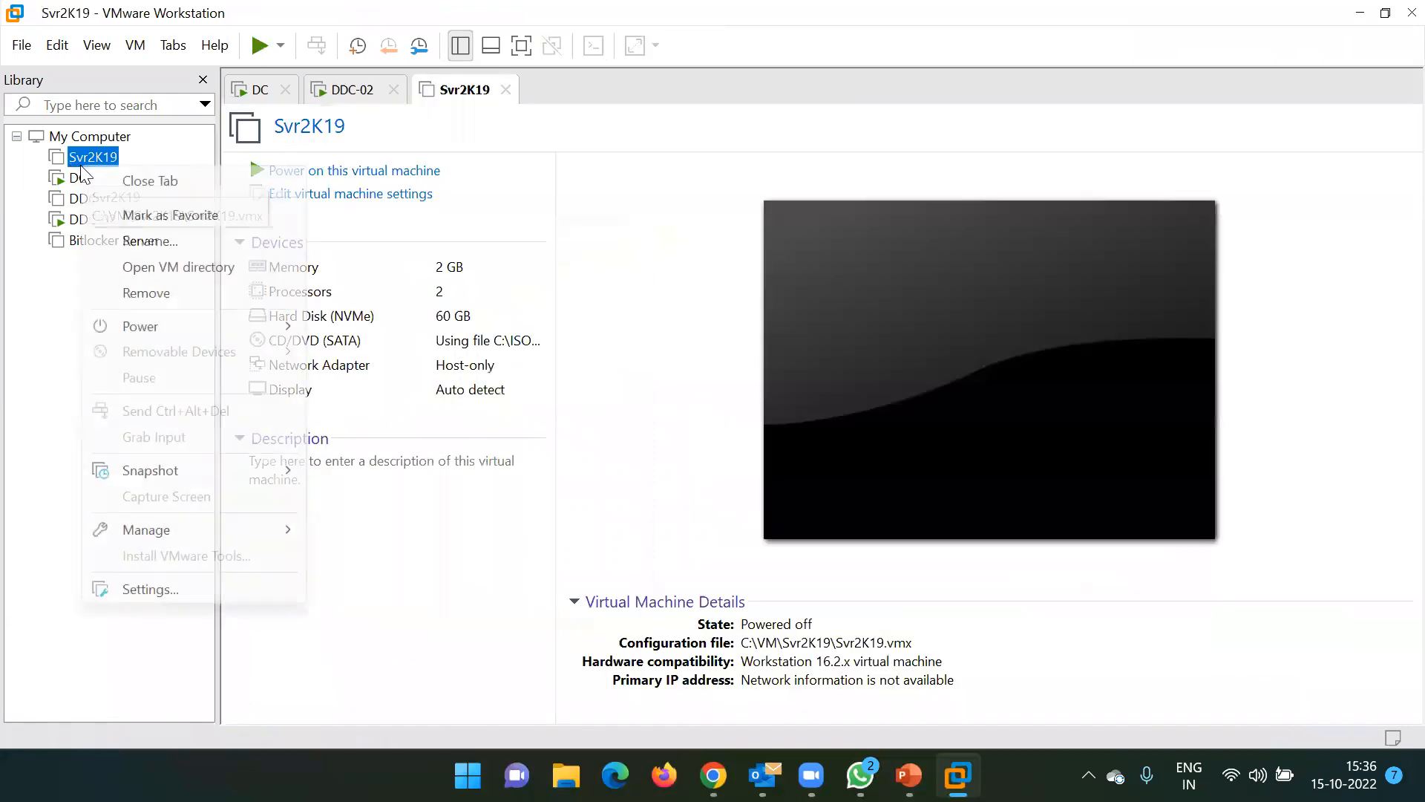
{"action": "left_click", "coordinate": [175, 590]}
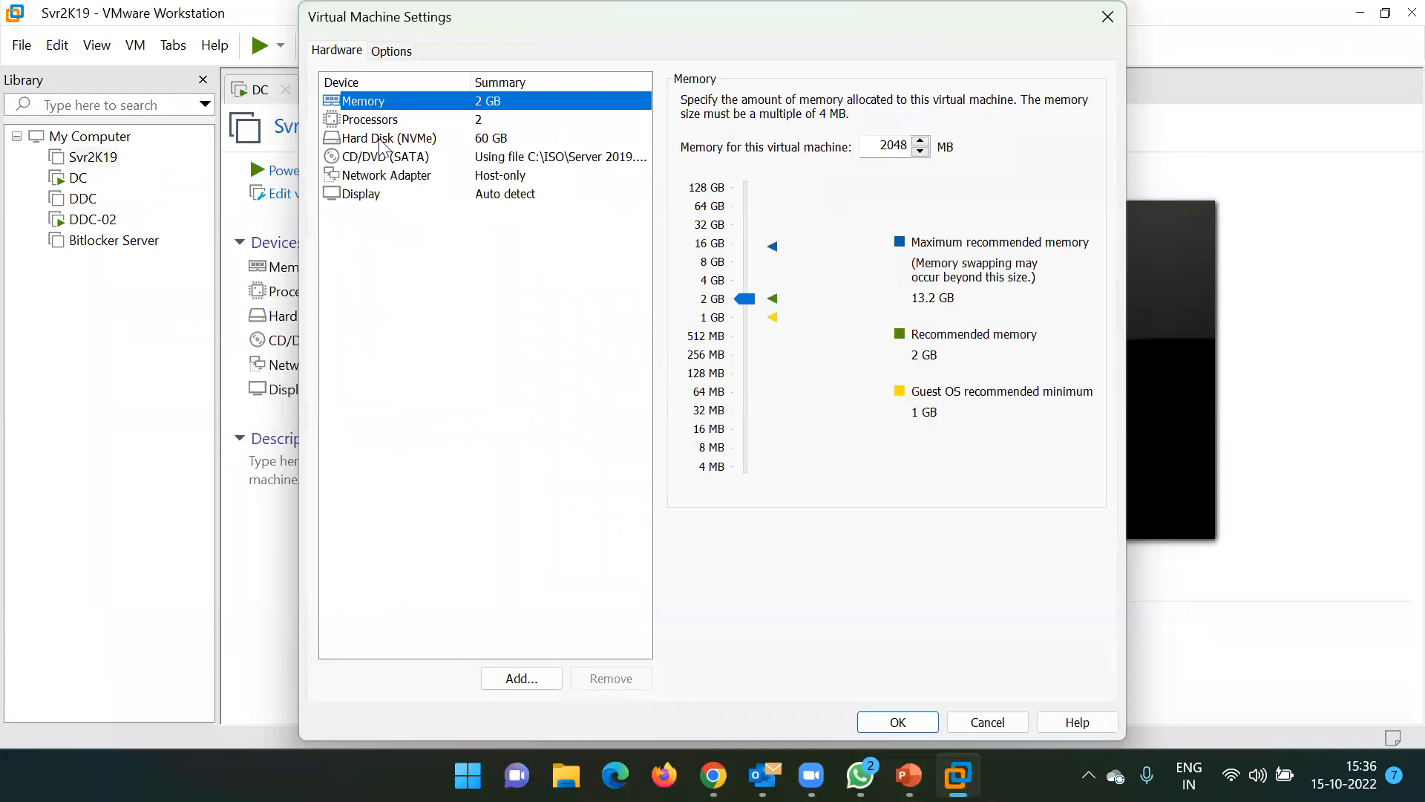
View Svr2K19's working directory C:\VM\Svr2K19 under Options, then launch File Explorer
{"action": "left_click", "coordinate": [405, 52]}
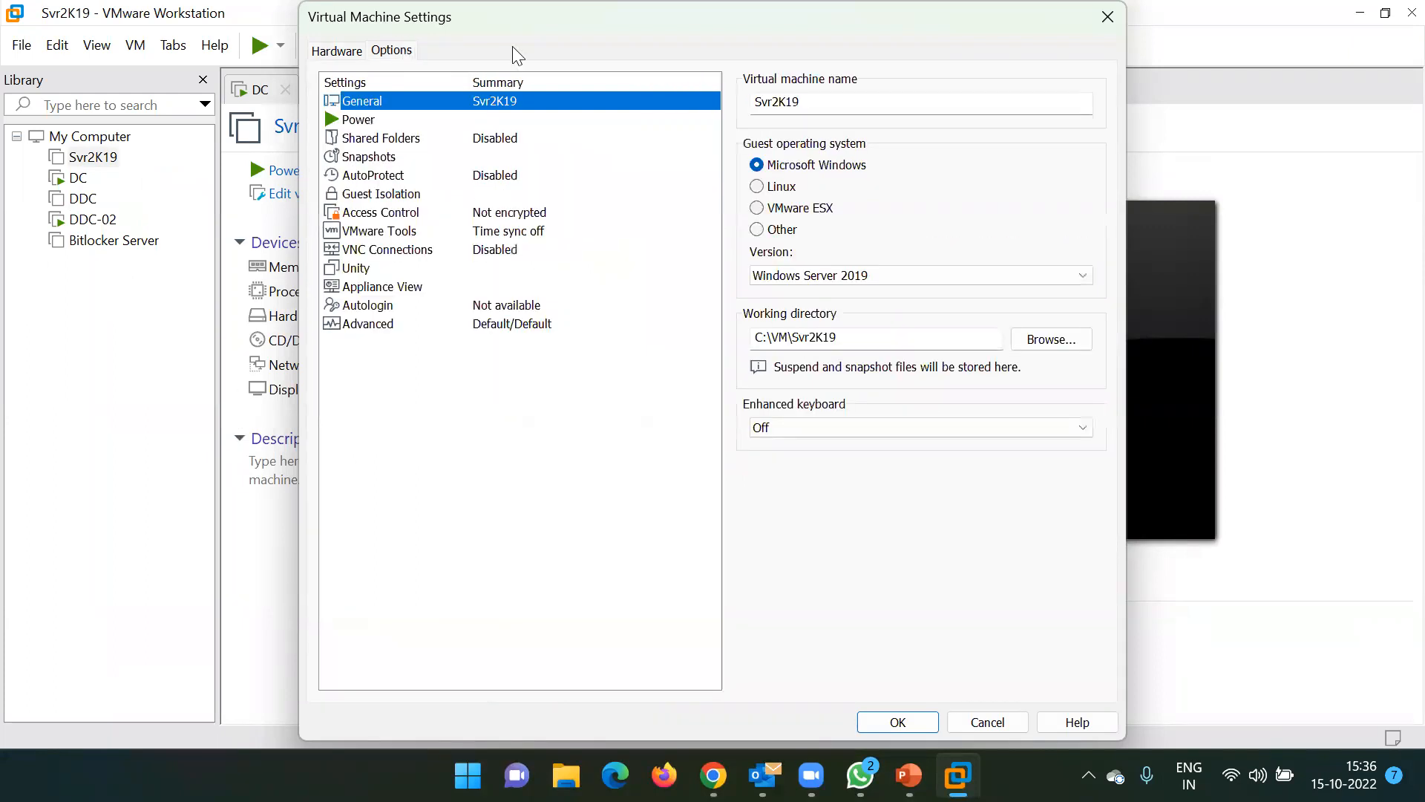
{"action": "left_click", "coordinate": [876, 341]}
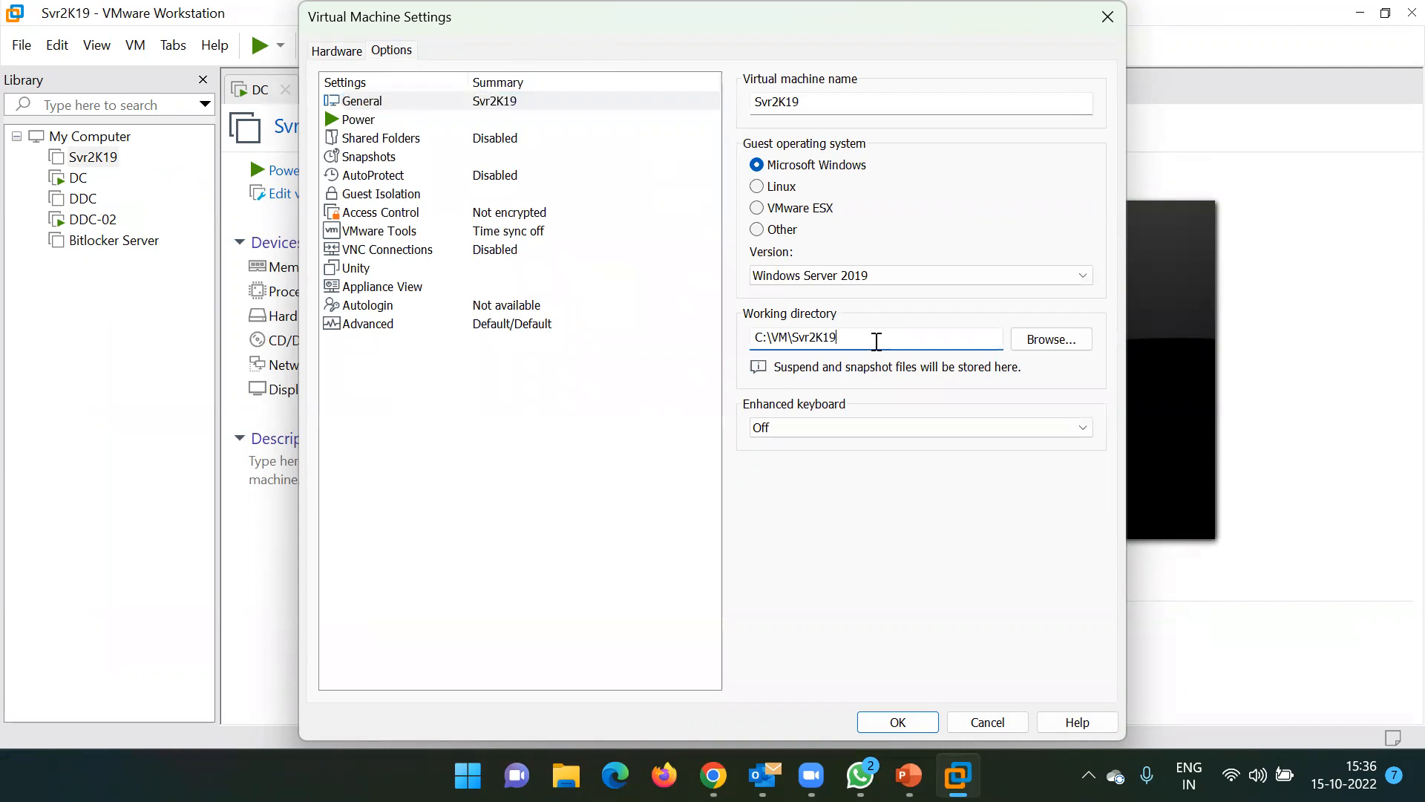
{"action": "double_click", "coordinate": [744, 339]}
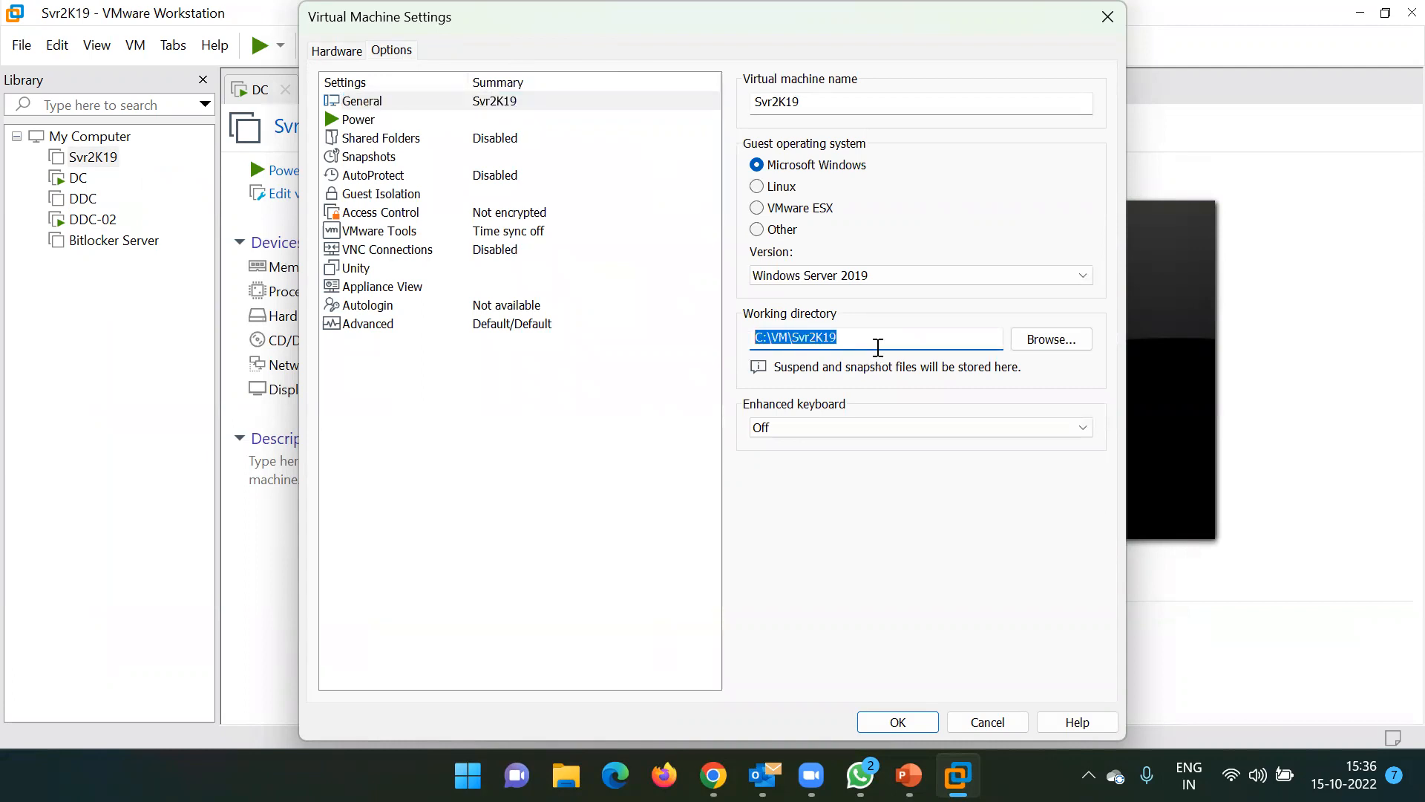
{"action": "key", "text": "super+e"}
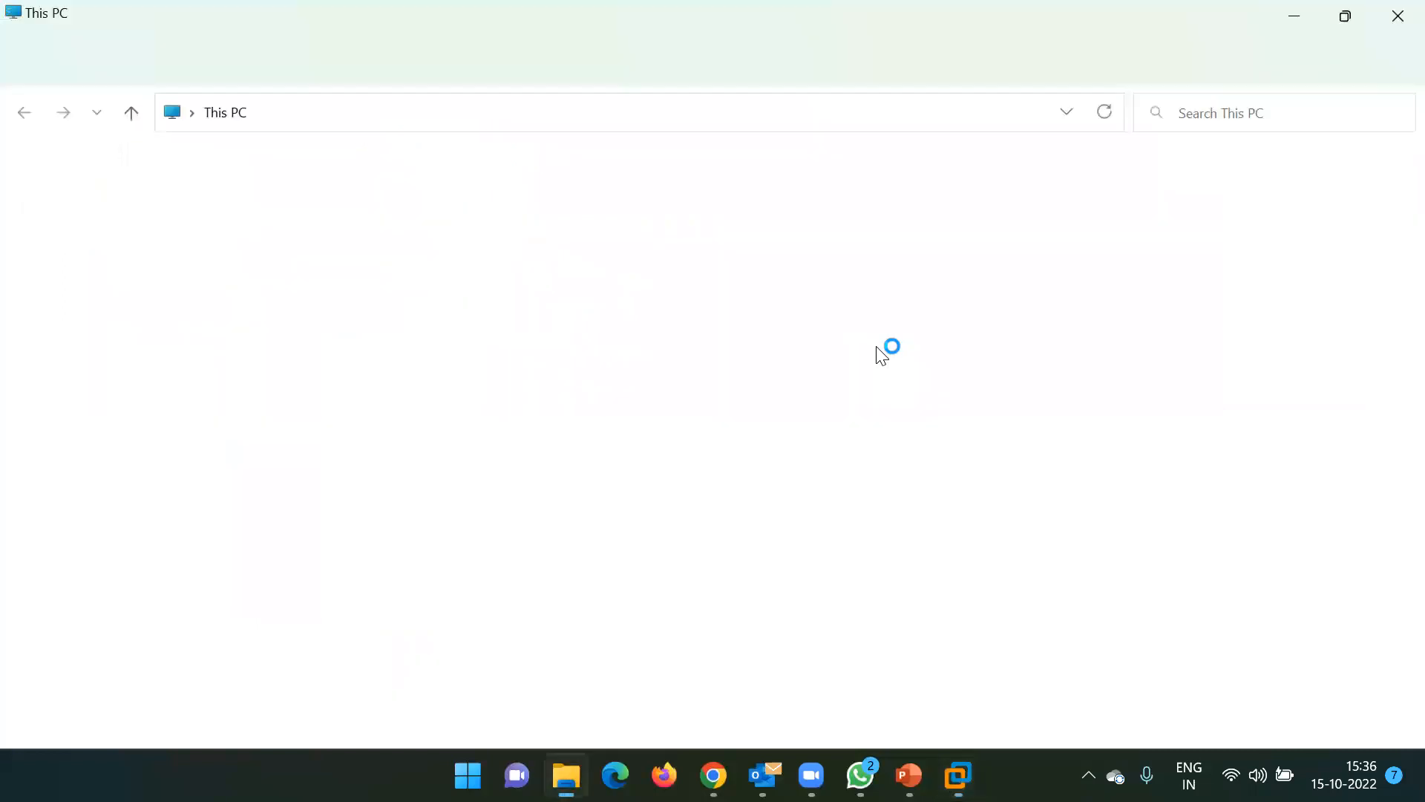
Browse into OS (C:) and the VM folder, moving between Documents and This PC
{"action": "double_click", "coordinate": [327, 384]}
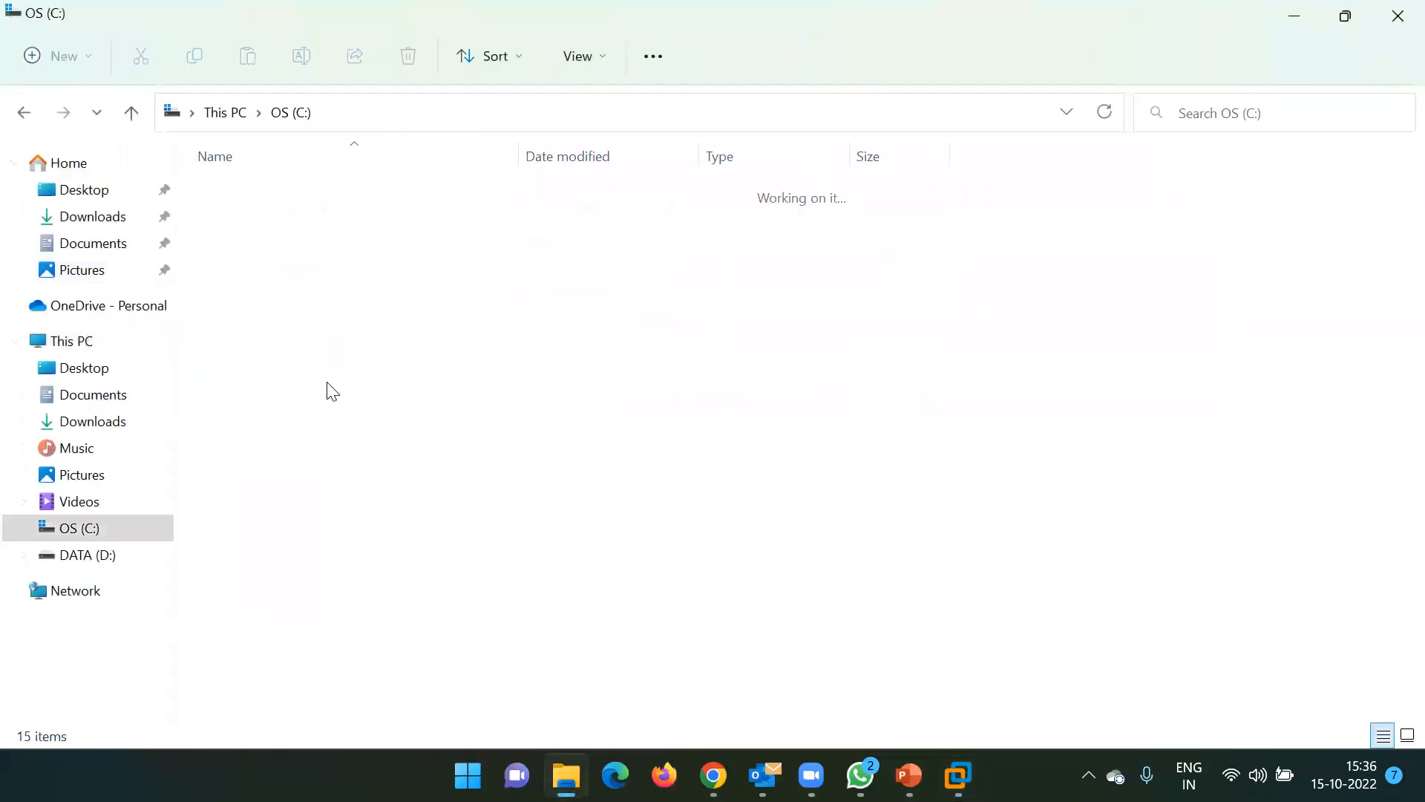
{"action": "double_click", "coordinate": [236, 475]}
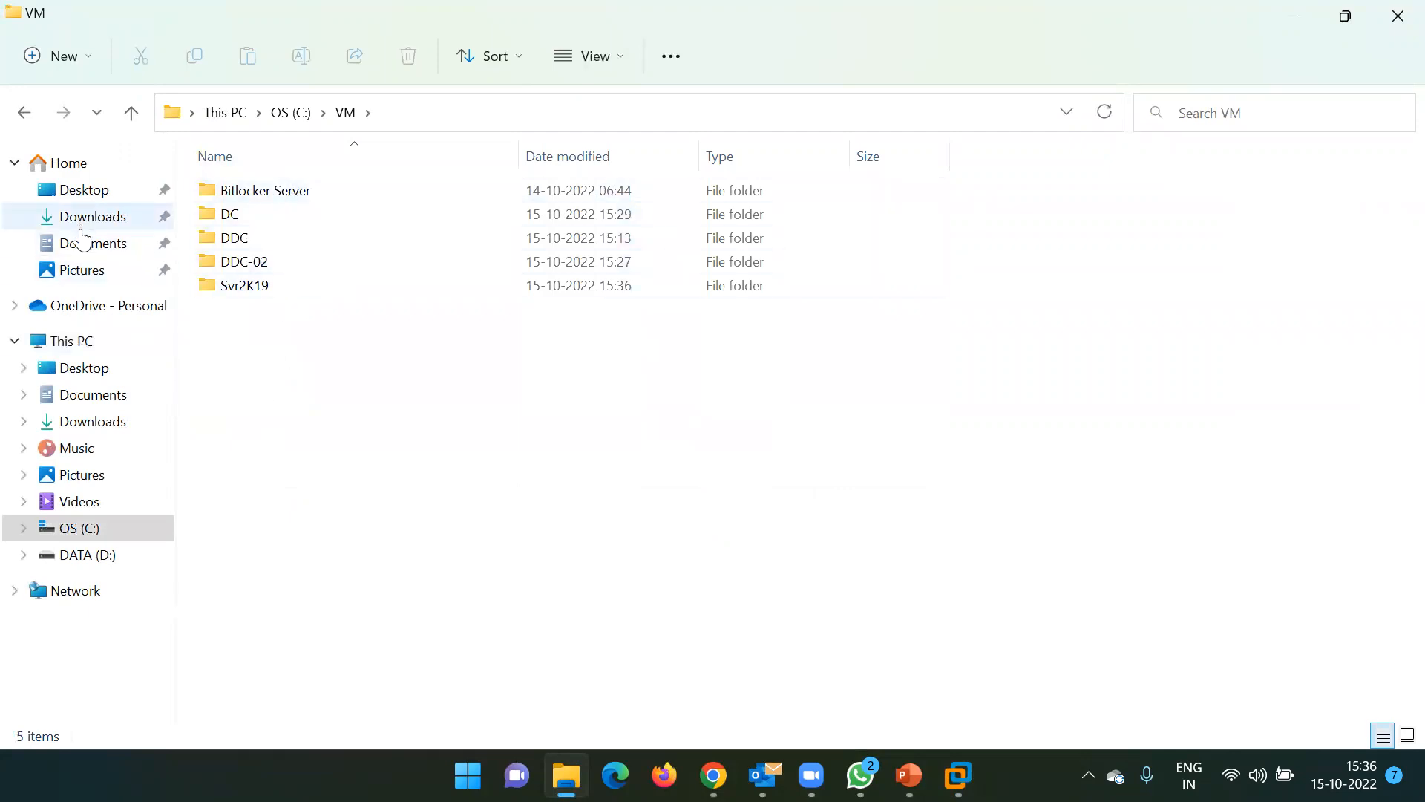
{"action": "left_click", "coordinate": [94, 252]}
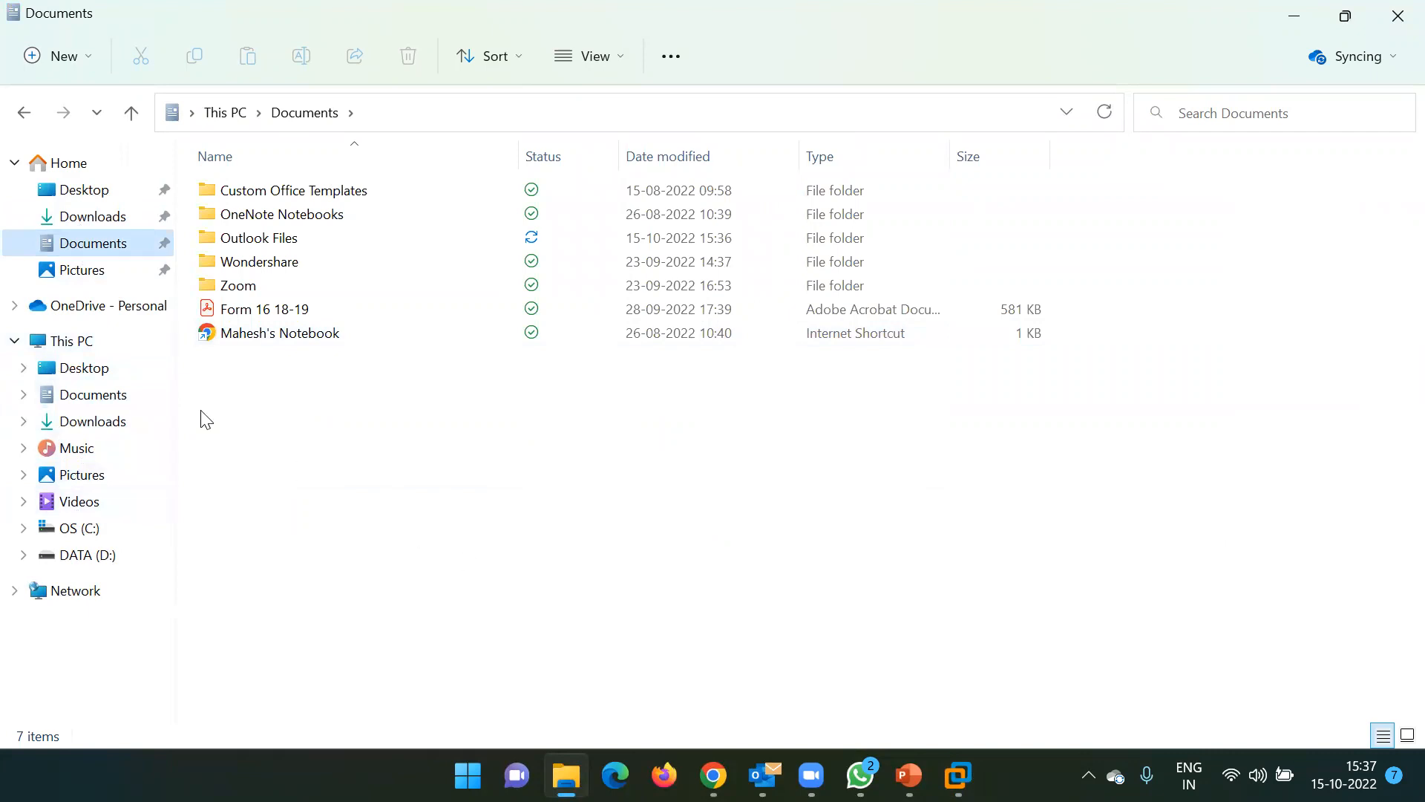
{"action": "left_click", "coordinate": [109, 346]}
{"action": "left_click", "coordinate": [321, 401]}
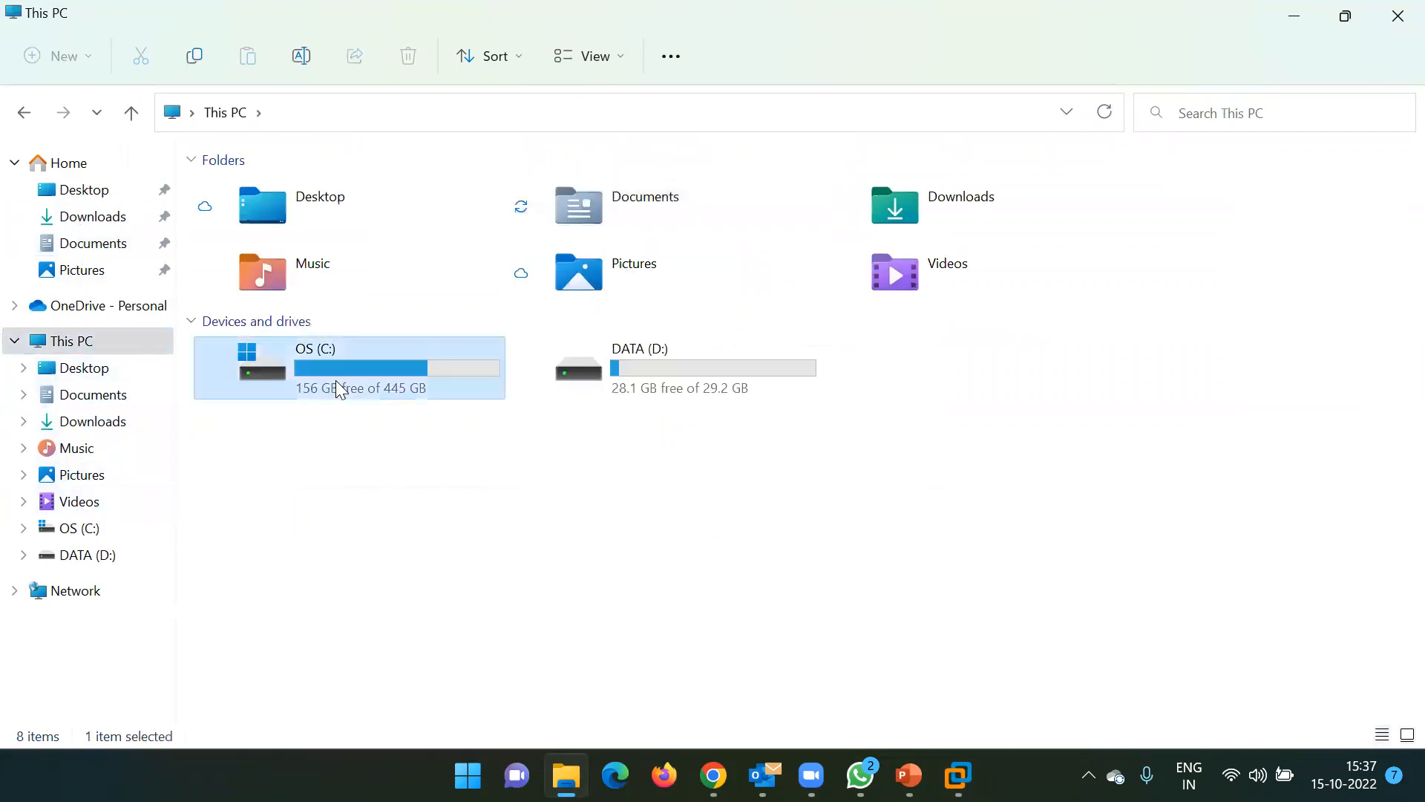
{"action": "double_click", "coordinate": [335, 380]}
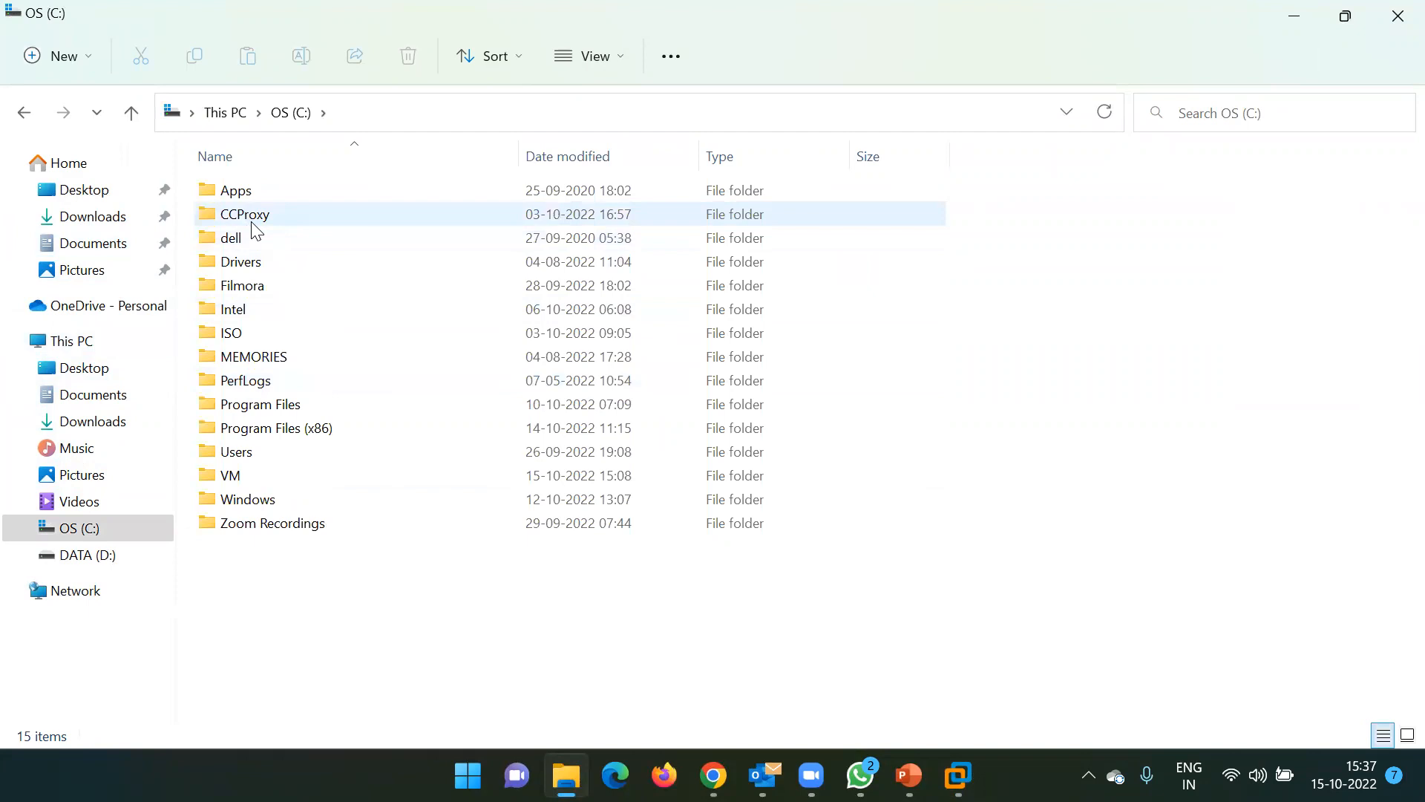
{"action": "left_click", "coordinate": [92, 247]}
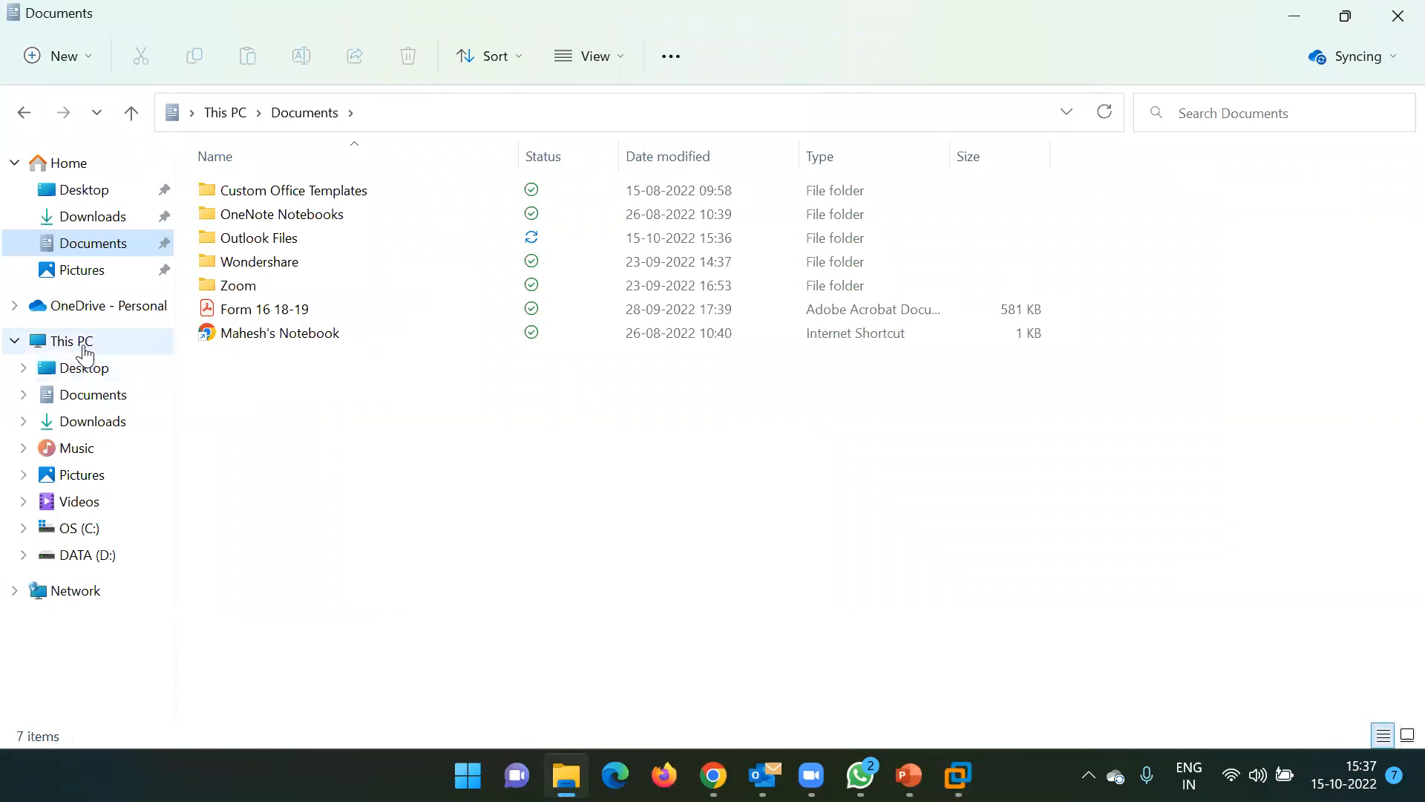
Open C:\VM to show the five virtual machine folders, then return to VMware Workstation
{"action": "left_click", "coordinate": [74, 341]}
{"action": "double_click", "coordinate": [388, 375]}
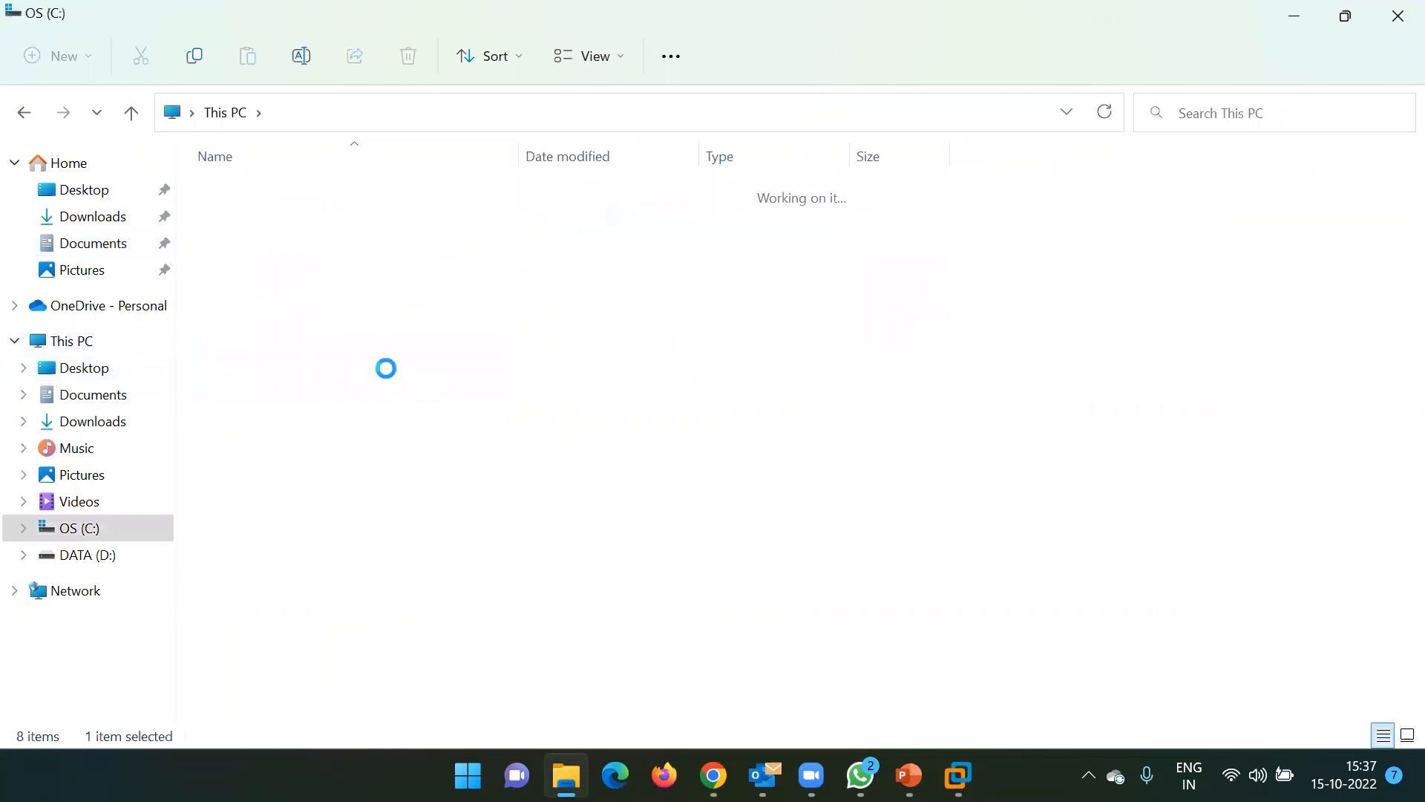
{"action": "double_click", "coordinate": [251, 474]}
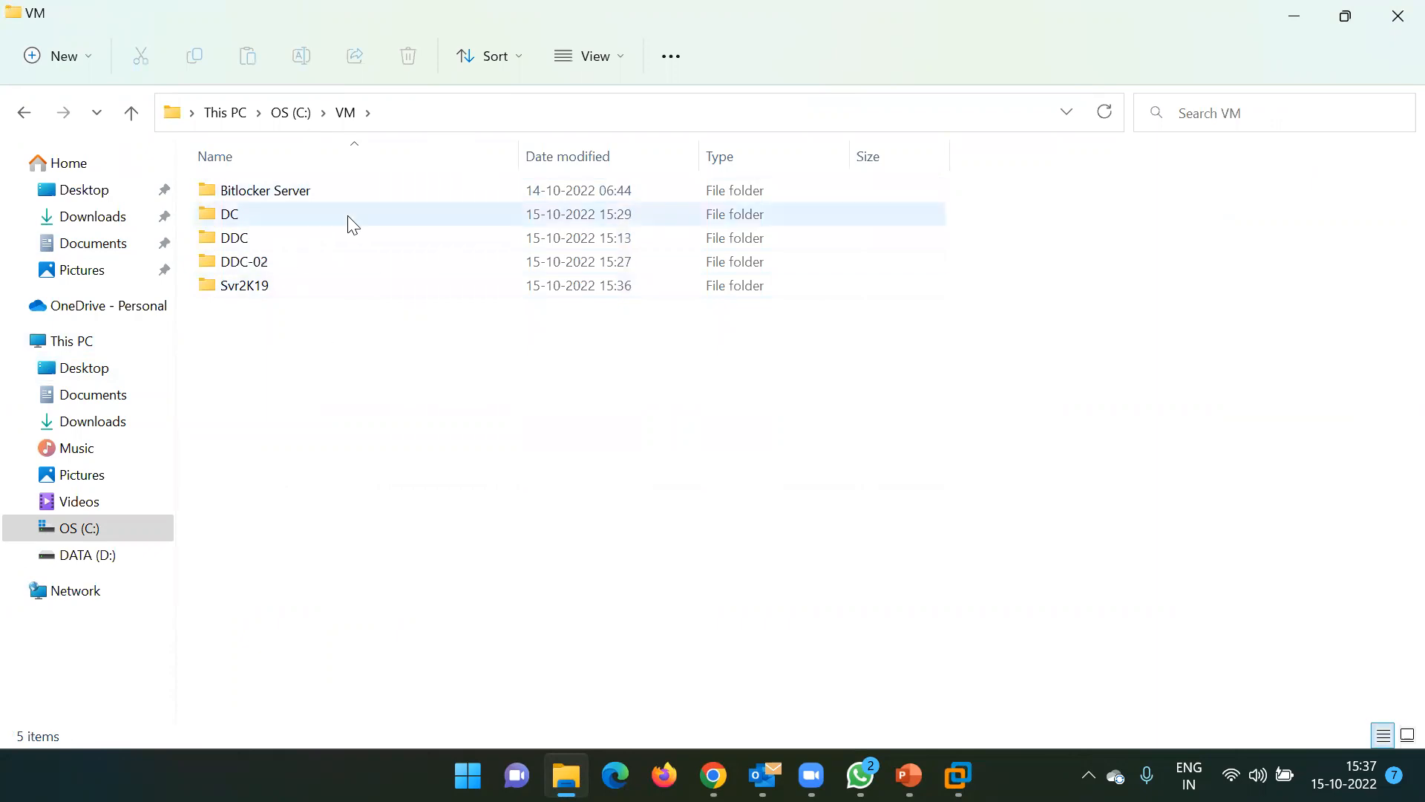
{"action": "left_click_drag", "start_coordinate": [354, 343], "coordinate": [260, 184]}
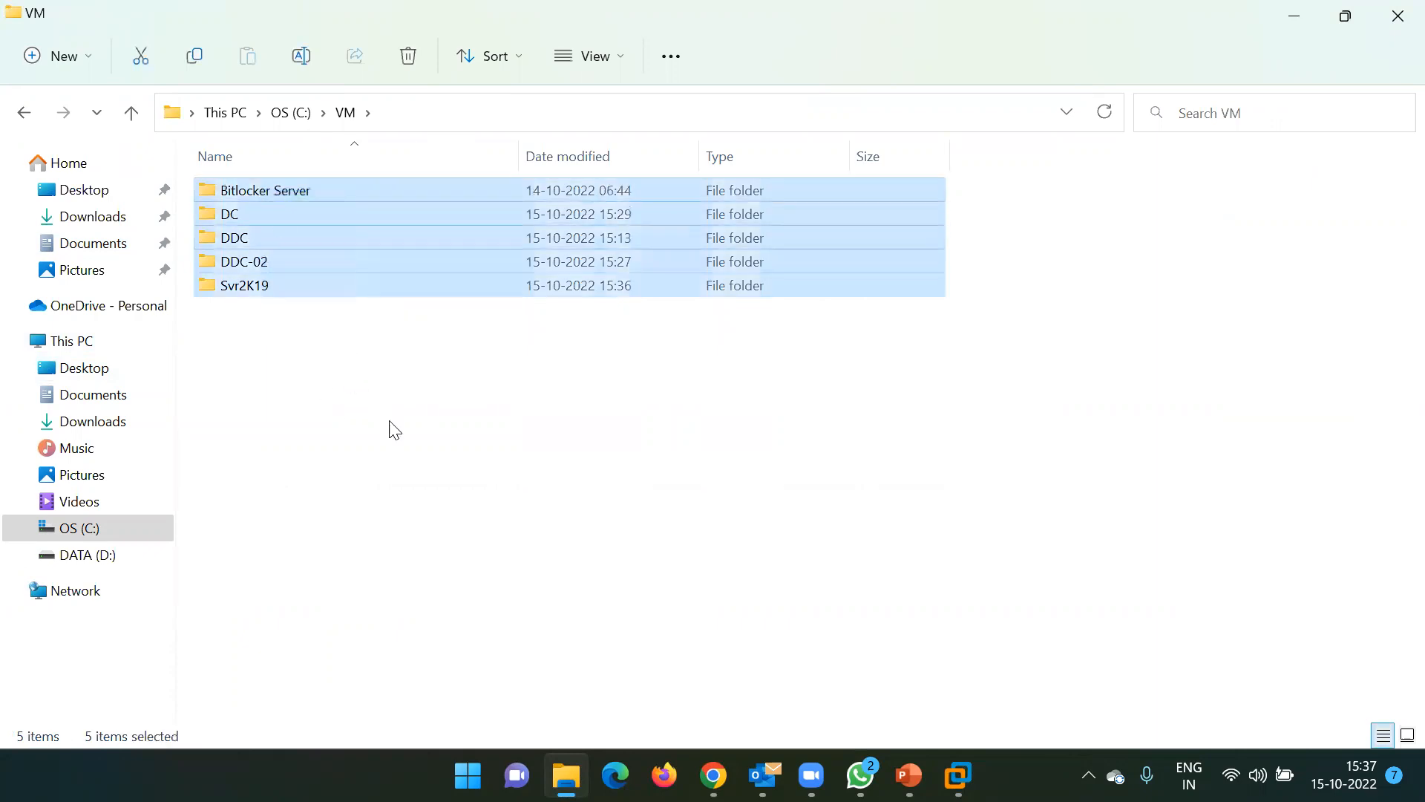
{"action": "left_click", "coordinate": [408, 453]}
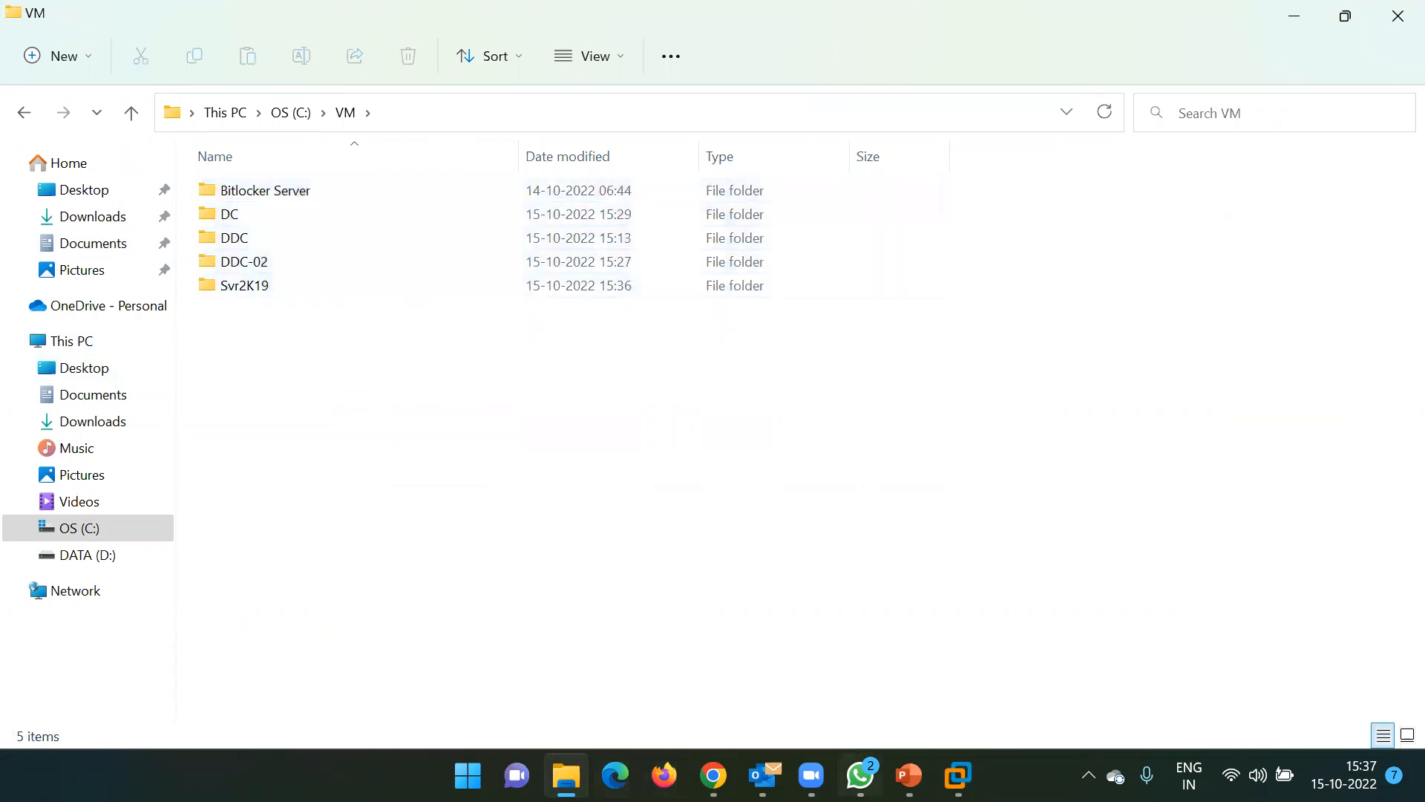
{"action": "mouse_move", "coordinate": [957, 775]}
{"action": "left_click", "coordinate": [684, 638]}
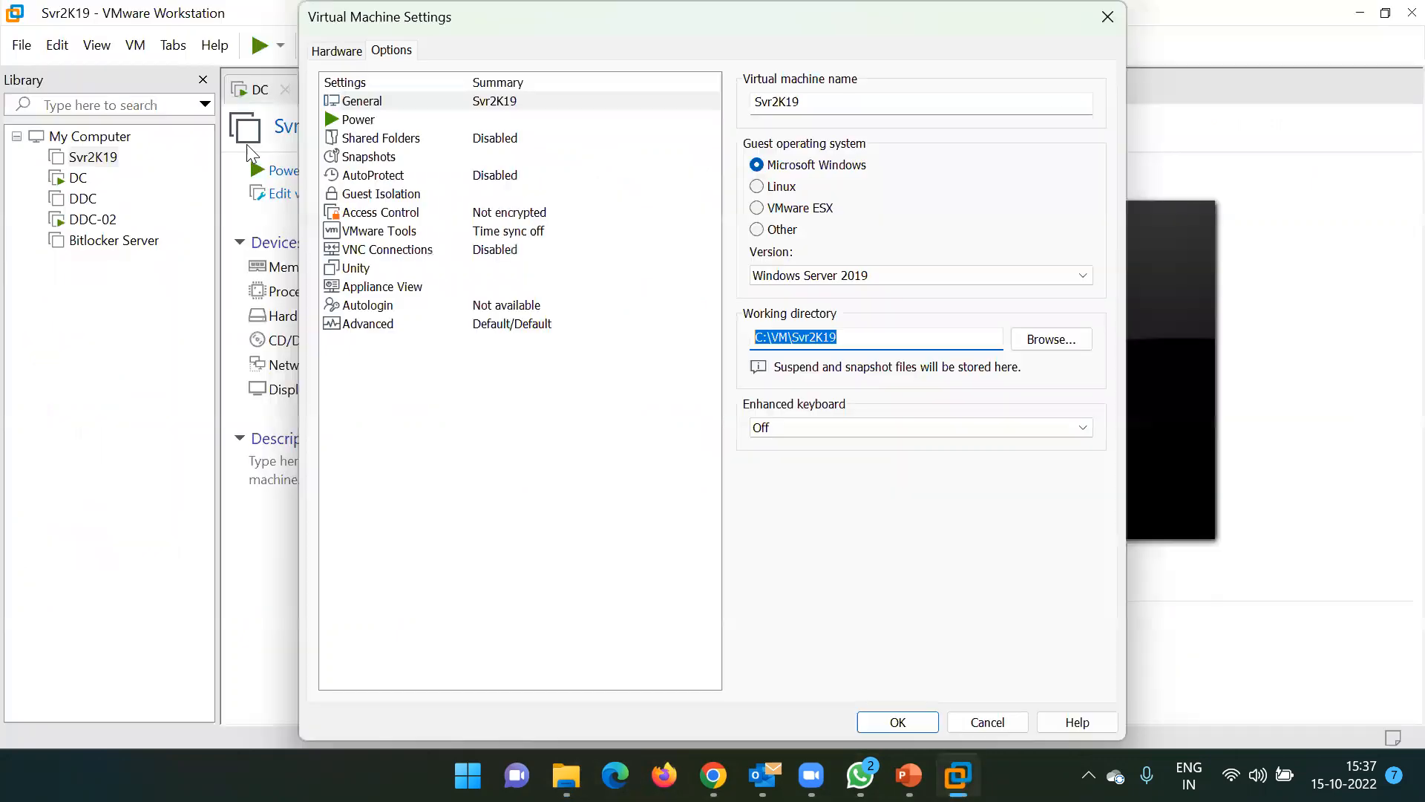
Close Svr2K19's settings and check the C:\VM default location in Edit > Preferences without changes
{"action": "left_click", "coordinate": [1108, 16]}
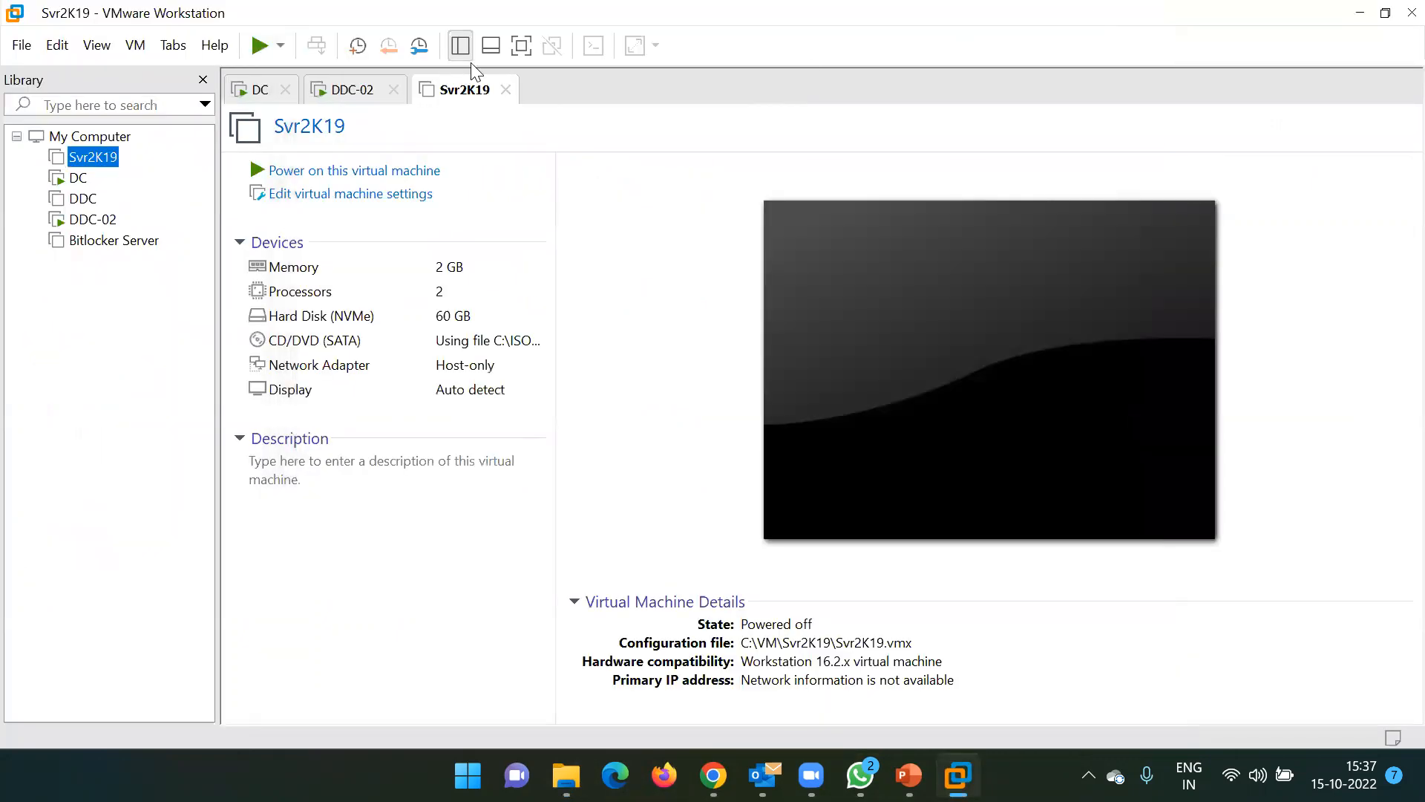
{"action": "left_click", "coordinate": [57, 45]}
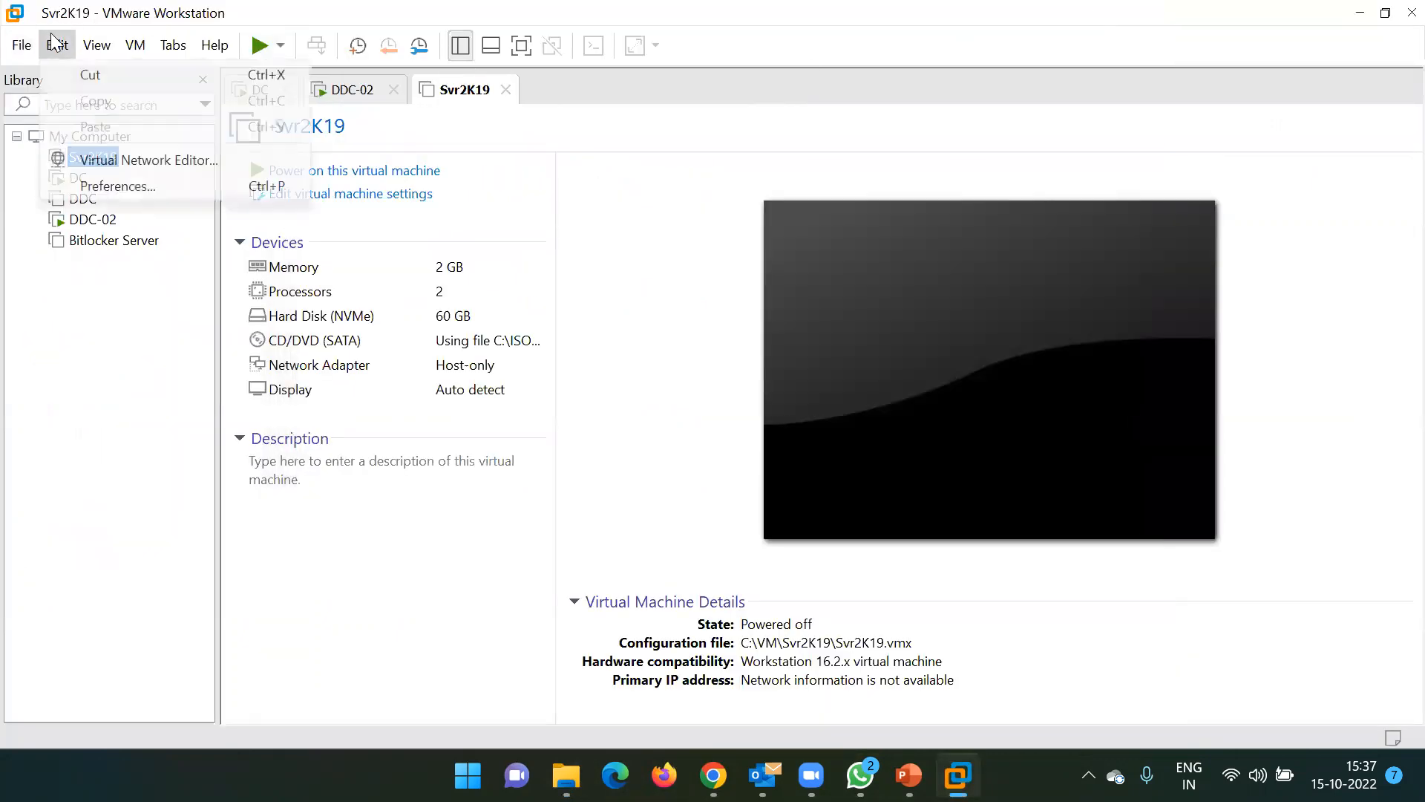
{"action": "left_click", "coordinate": [108, 189]}
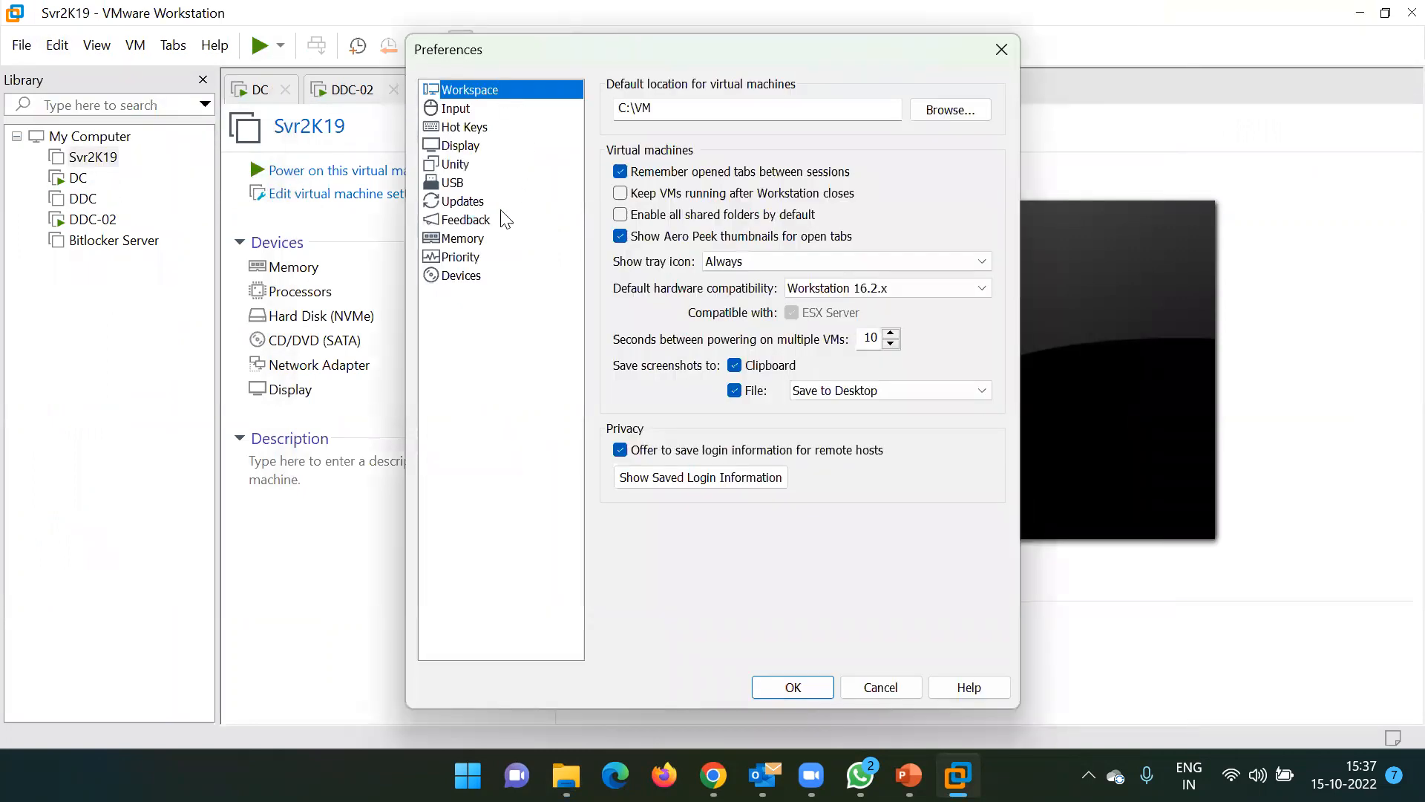
{"action": "left_click", "coordinate": [699, 110]}
{"action": "double_click", "coordinate": [698, 110]}
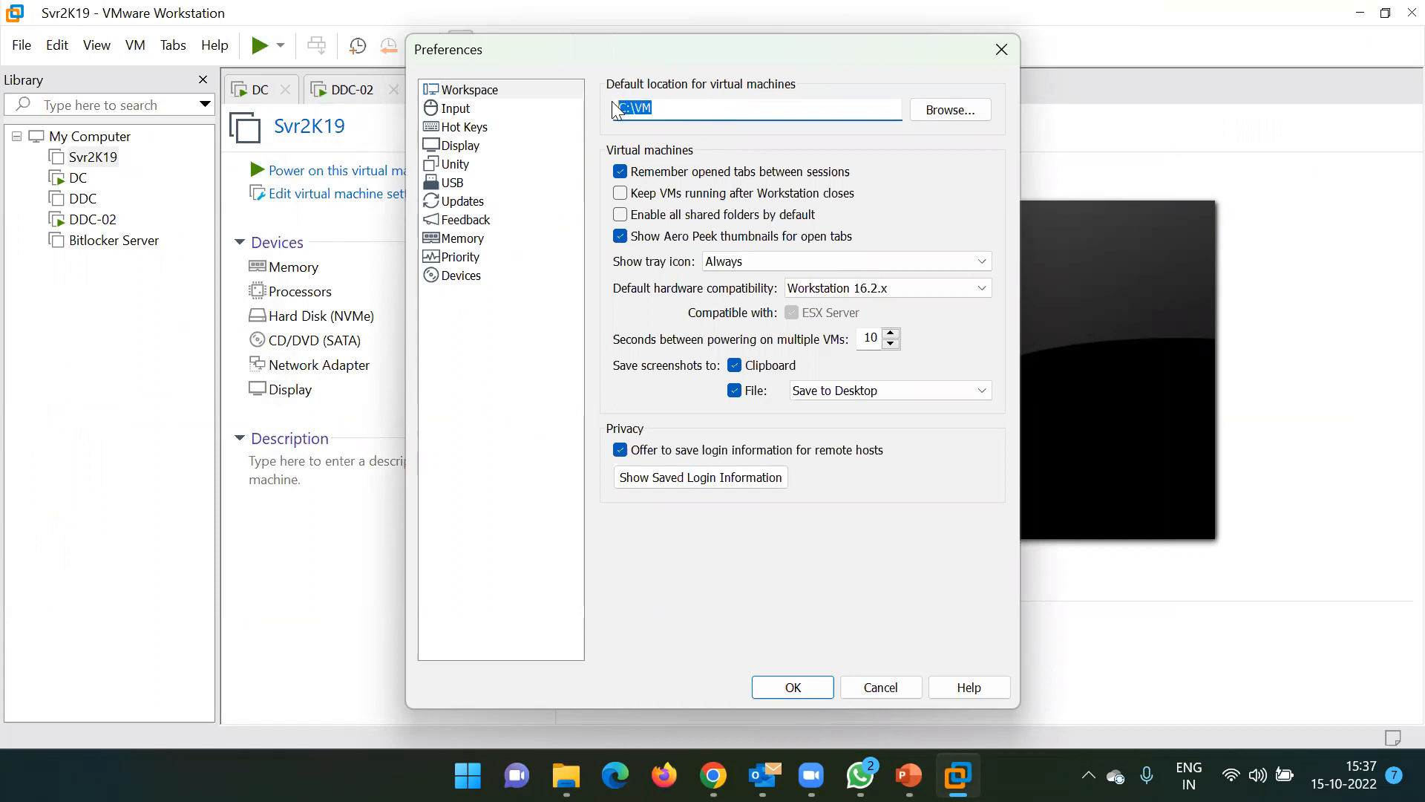
{"action": "left_click", "coordinate": [723, 109]}
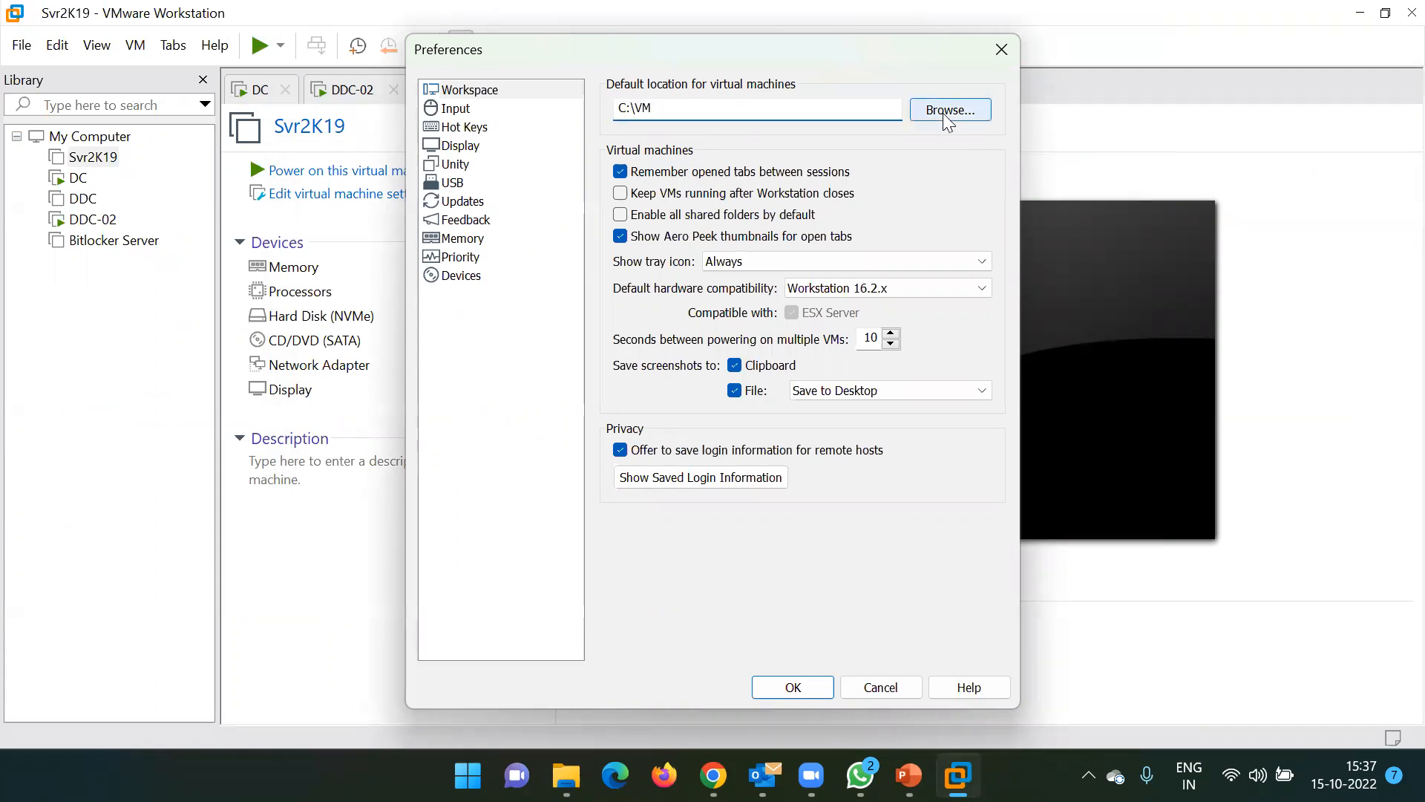
{"action": "left_click_drag", "start_coordinate": [697, 111], "coordinate": [596, 106]}
{"action": "left_click", "coordinate": [675, 104]}
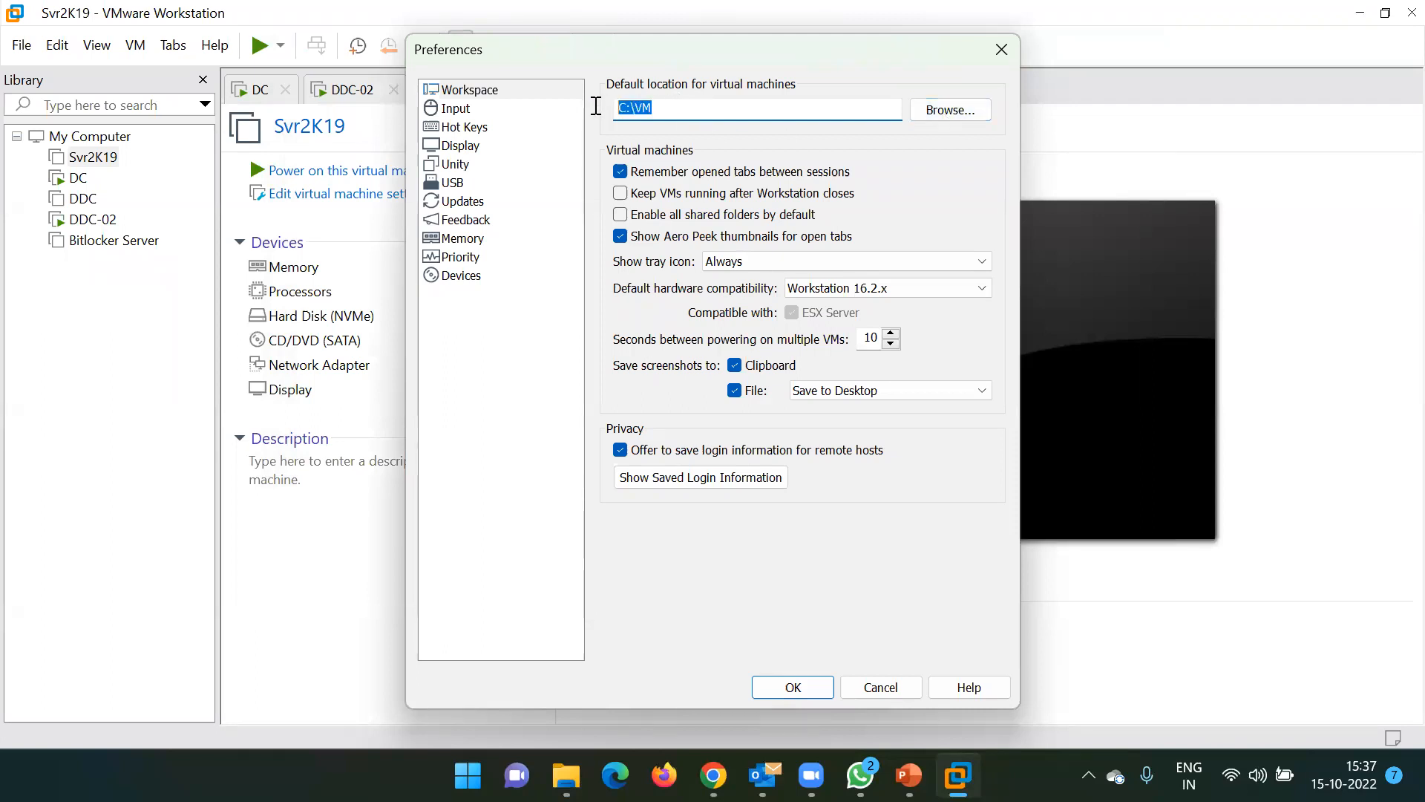
{"action": "left_click", "coordinate": [668, 109]}
{"action": "left_click", "coordinate": [998, 43]}
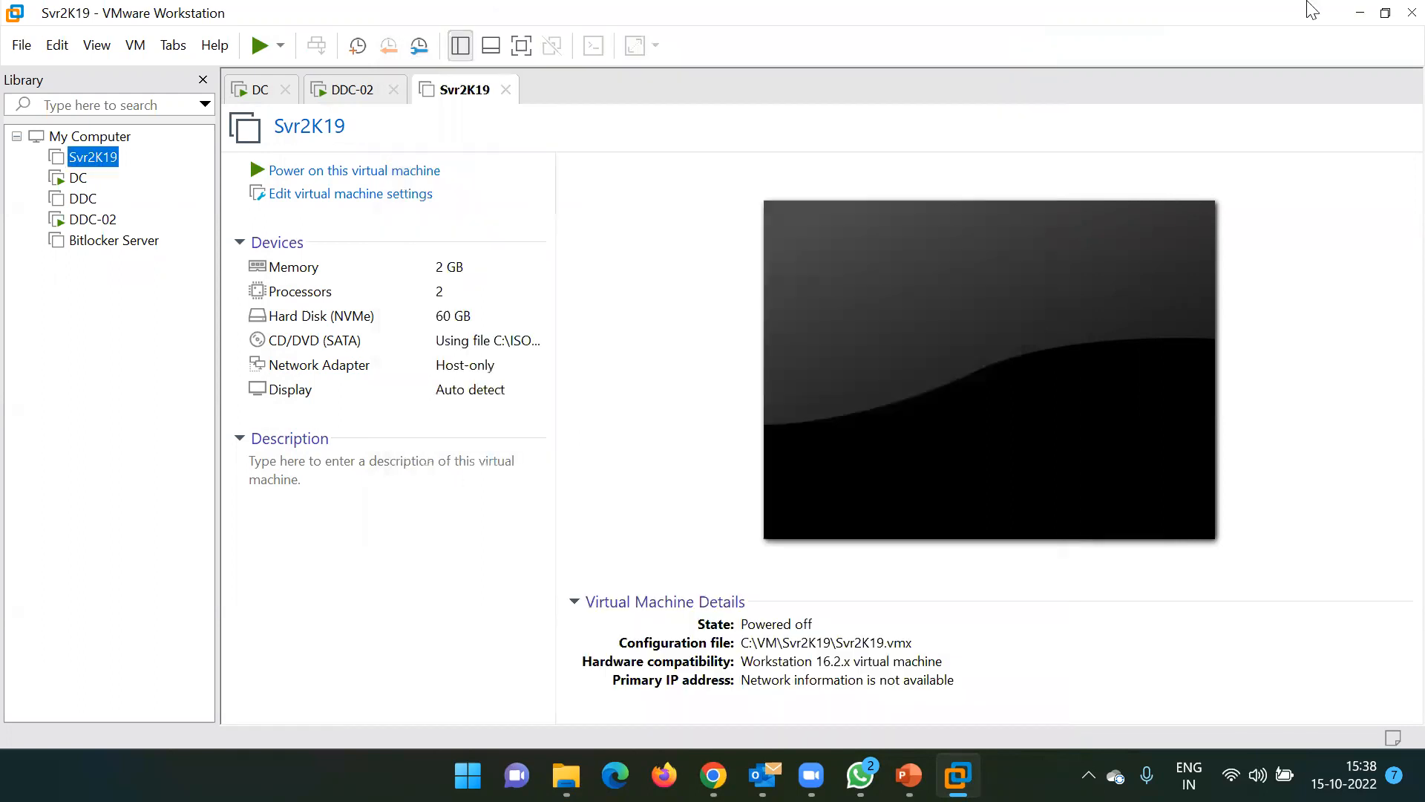
Minimize VMware Workstation and File Explorer, then bring up DDC-02 with its Citrix installer
{"action": "left_click", "coordinate": [1354, 16]}
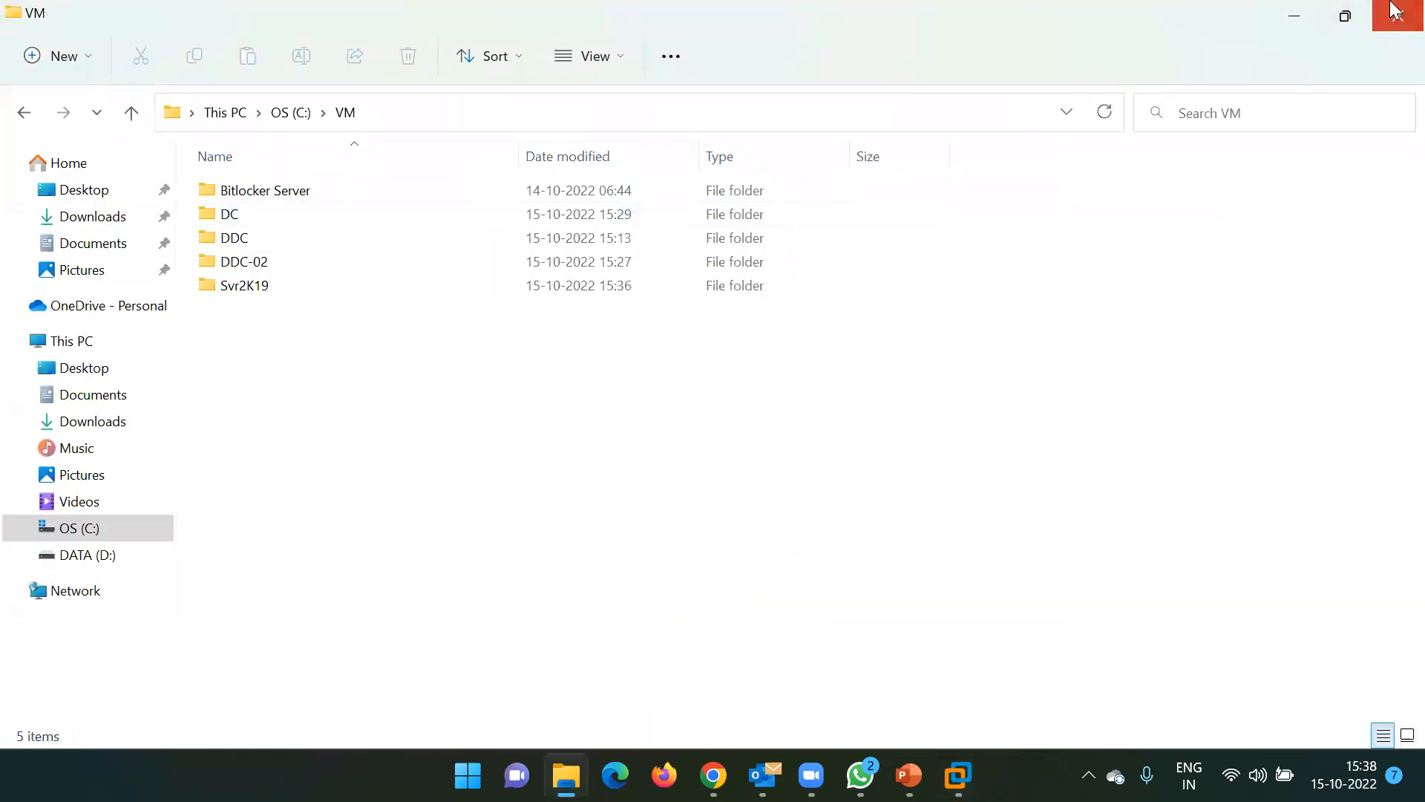
{"action": "left_click", "coordinate": [1299, 15]}
{"action": "mouse_move", "coordinate": [958, 774]}
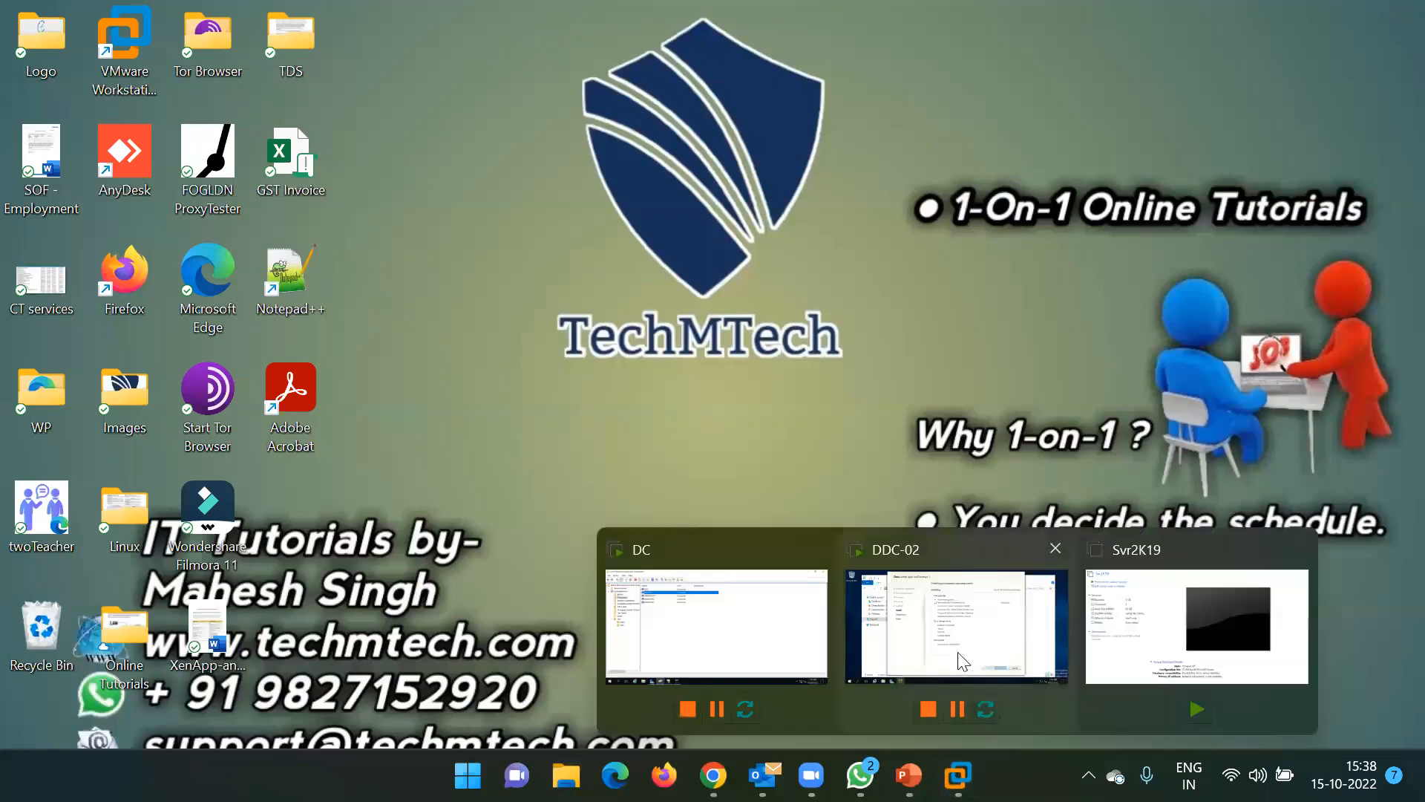
{"action": "left_click", "coordinate": [956, 626]}
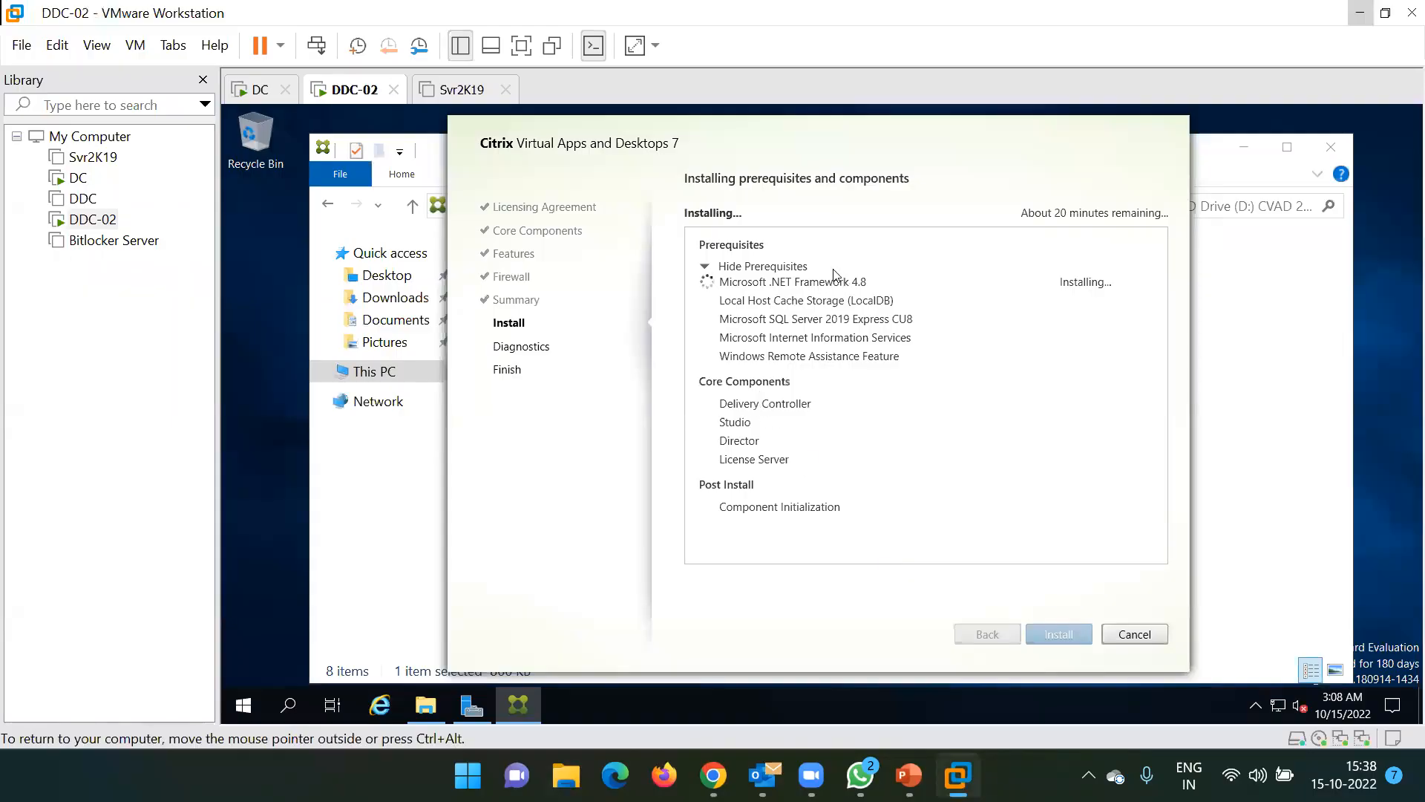